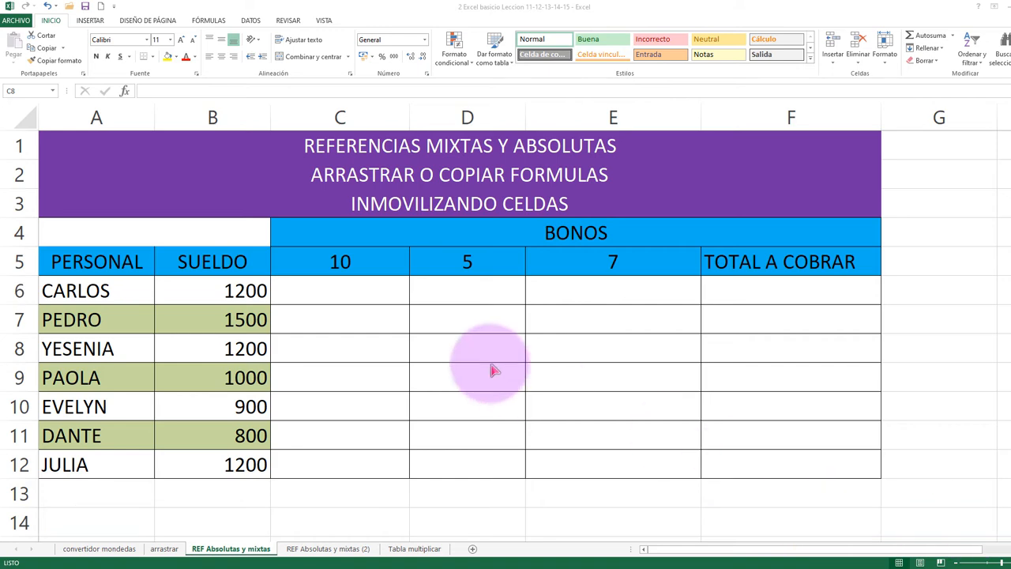
- Examine the staff names, salaries, bonus headings in C5:E5 and the TOTAL A COBRAR column of the table
{"action": "scroll", "coordinate": [417, 362], "scroll_direction": "up", "scroll_amount": 2}
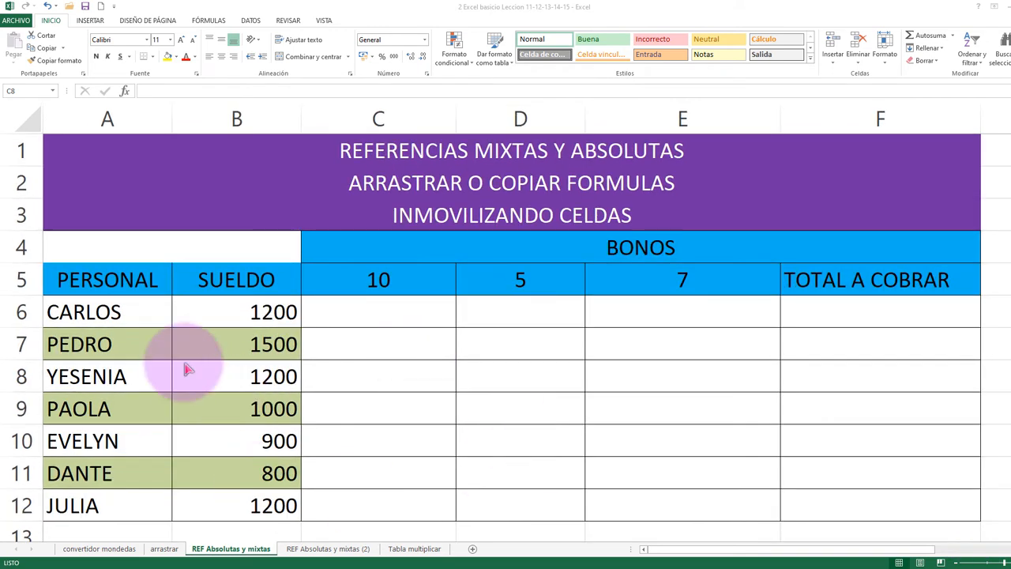
{"action": "left_click_drag", "start_coordinate": [123, 316], "coordinate": [115, 485]}
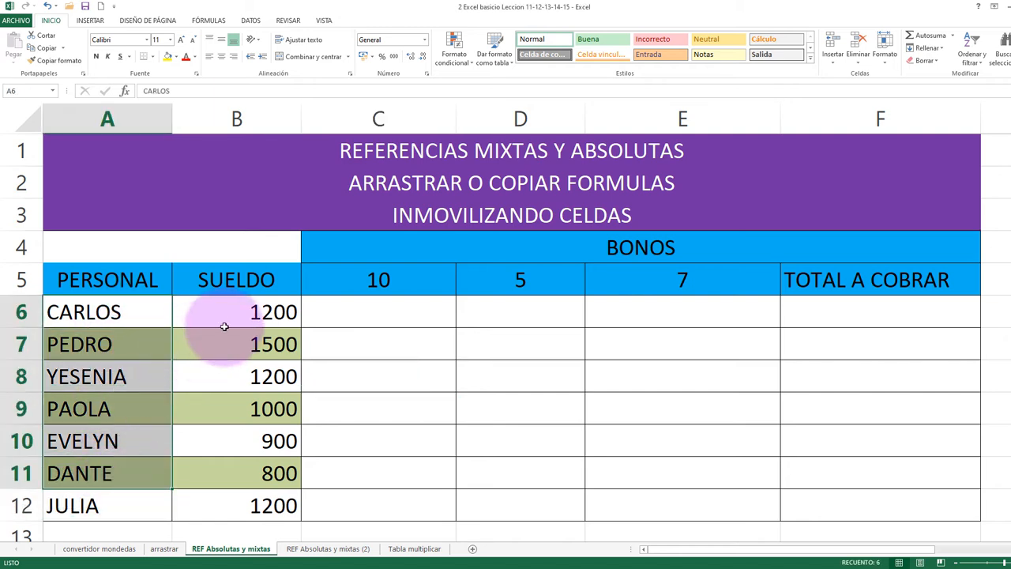
{"action": "left_click_drag", "start_coordinate": [225, 327], "coordinate": [237, 505]}
{"action": "left_click", "coordinate": [517, 246]}
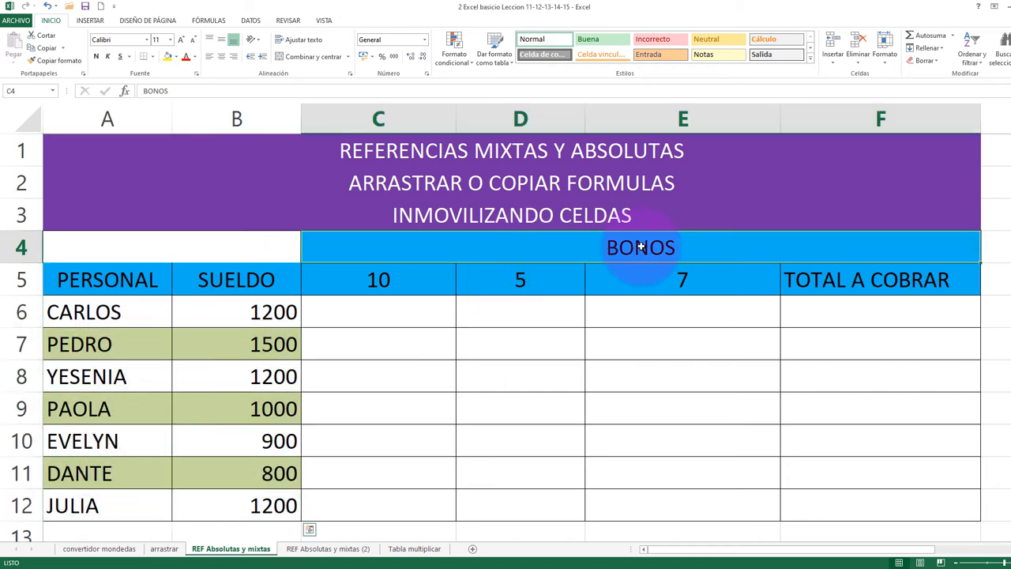
{"action": "left_click", "coordinate": [840, 281]}
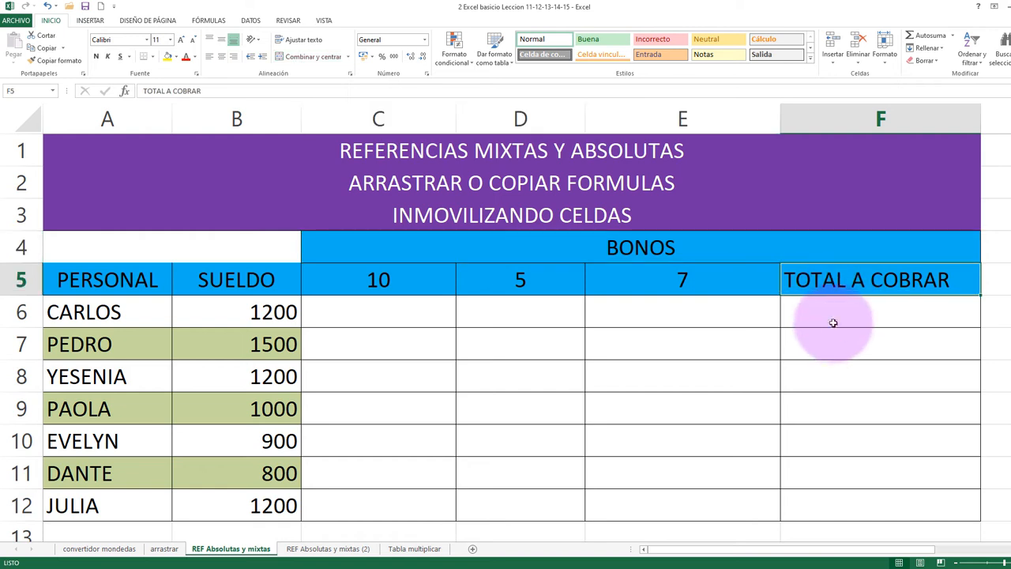
{"action": "left_click_drag", "start_coordinate": [415, 278], "coordinate": [684, 288]}
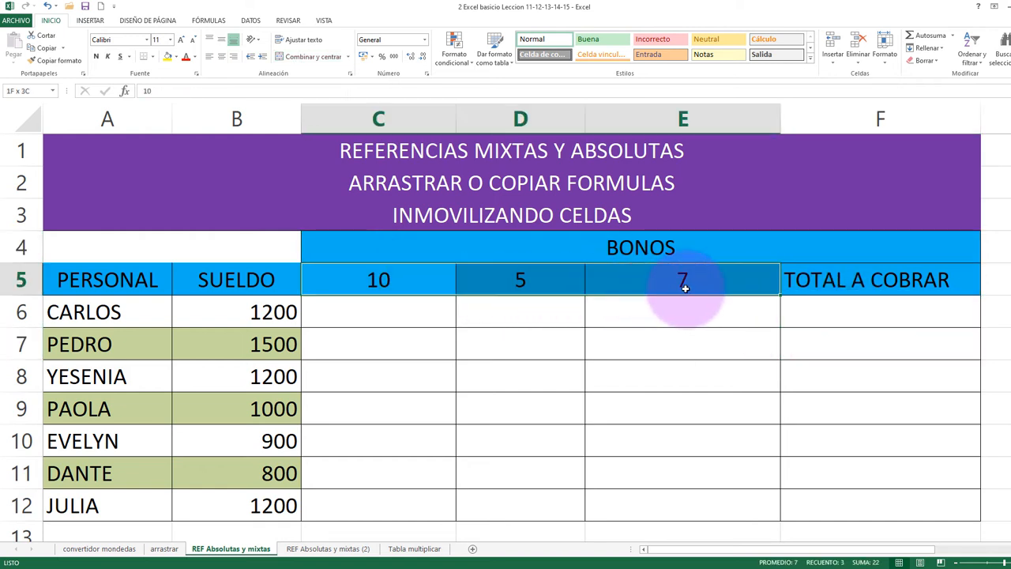
{"action": "left_click", "coordinate": [656, 319]}
- Extend the BONOS heading in row 4 to read "BONOS DEL PRIMER TRIMESTRE"
{"action": "double_click", "coordinate": [693, 247]}
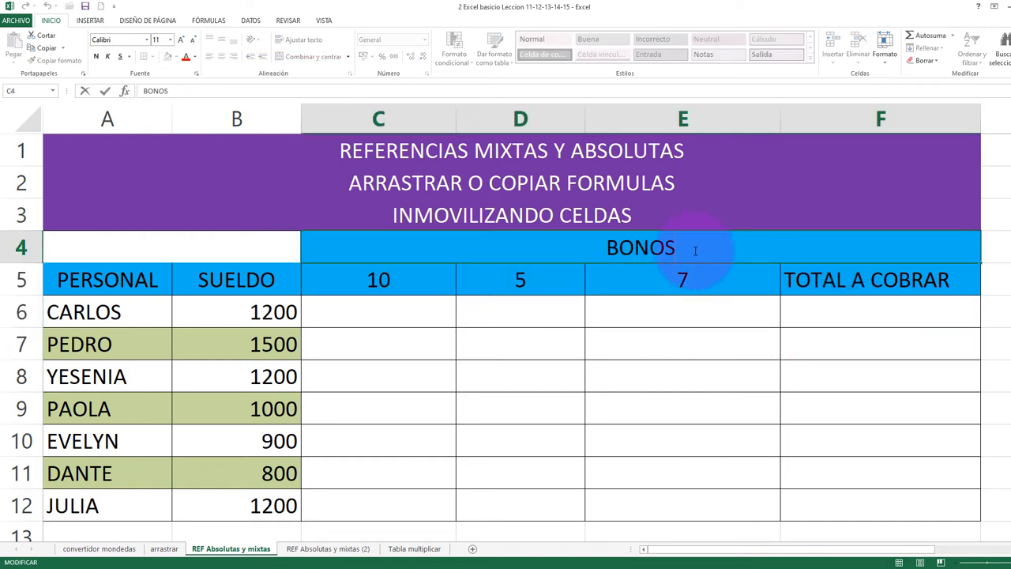
{"action": "type", "text": "DEL PRIMER TRIMESTRE"}
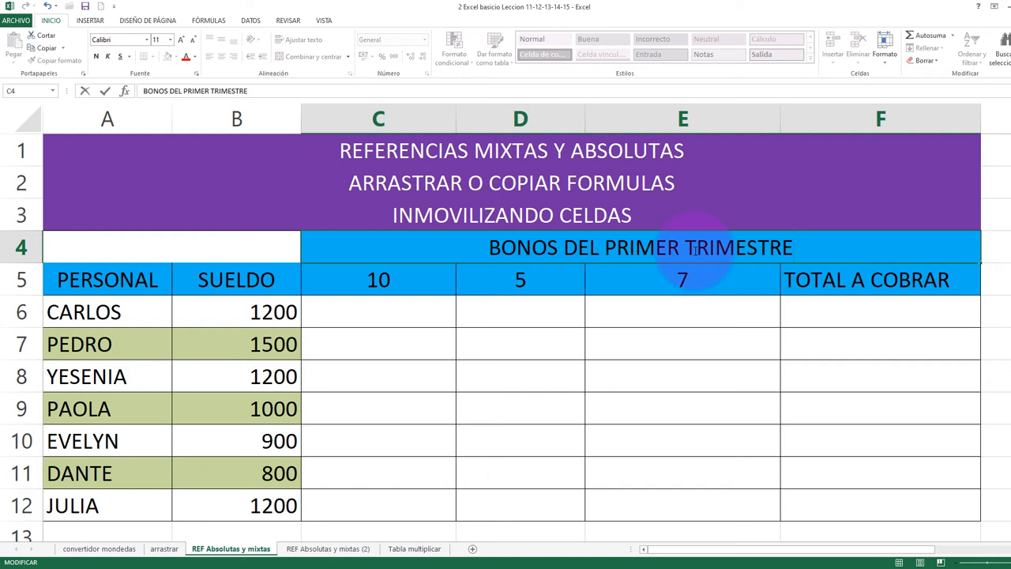
{"action": "left_click", "coordinate": [648, 314]}
- Examine the salaries in column B and the three bonus columns C to E beneath the quarter heading
{"action": "left_click_drag", "start_coordinate": [226, 316], "coordinate": [237, 504]}
{"action": "left_click", "coordinate": [401, 299]}
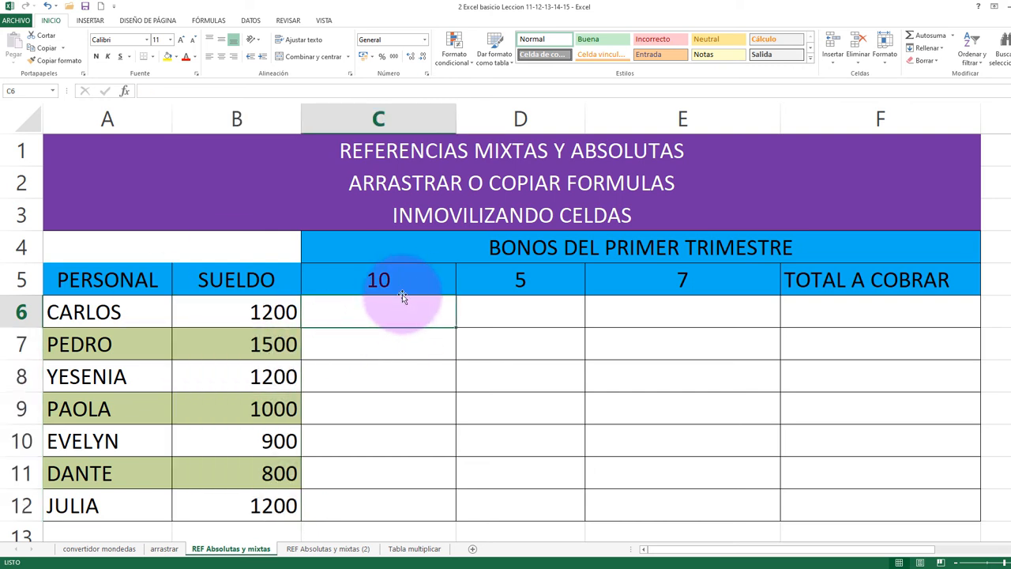
{"action": "left_click", "coordinate": [395, 281]}
{"action": "left_click", "coordinate": [517, 278]}
{"action": "left_click", "coordinate": [609, 245]}
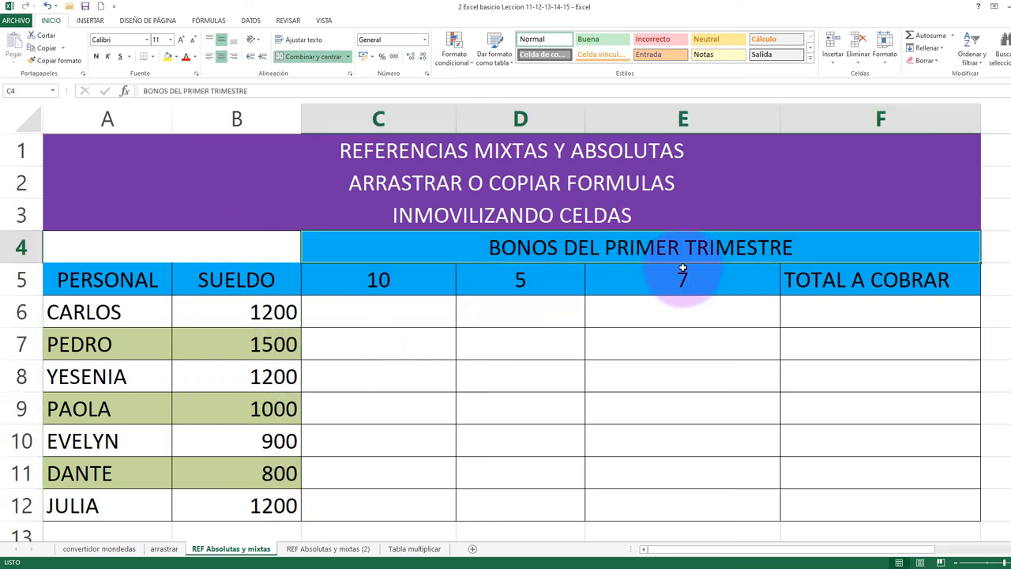
{"action": "left_click", "coordinate": [676, 280]}
{"action": "left_click", "coordinate": [387, 276]}
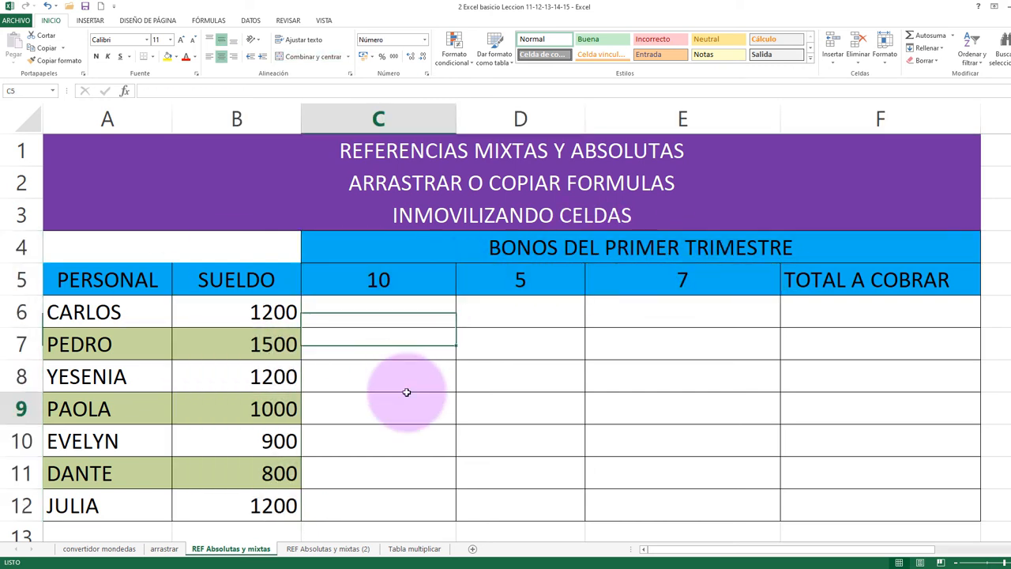
{"action": "left_click_drag", "start_coordinate": [406, 390], "coordinate": [399, 376]}
{"action": "left_click_drag", "start_coordinate": [404, 280], "coordinate": [388, 501]}
{"action": "left_click_drag", "start_coordinate": [540, 272], "coordinate": [539, 504]}
{"action": "left_click_drag", "start_coordinate": [698, 272], "coordinate": [684, 498]}
{"action": "left_click", "coordinate": [668, 377]}
- Compare the three bonus header cells C5, D5 and E5
{"action": "left_click", "coordinate": [402, 276]}
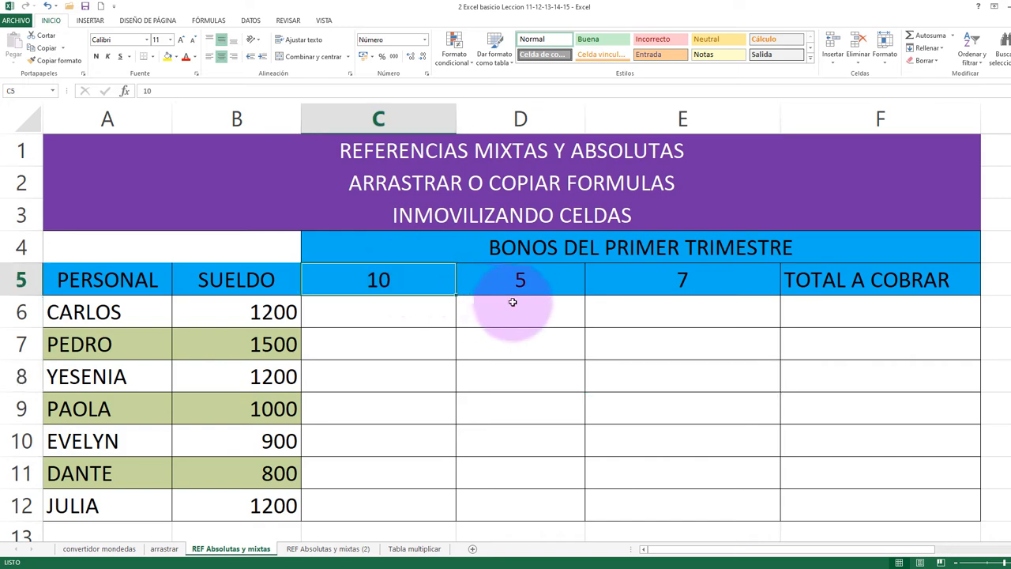
{"action": "left_click", "coordinate": [517, 278]}
{"action": "left_click", "coordinate": [636, 281]}
{"action": "left_click", "coordinate": [544, 275]}
{"action": "left_click", "coordinate": [413, 289]}
{"action": "left_click", "coordinate": [568, 279]}
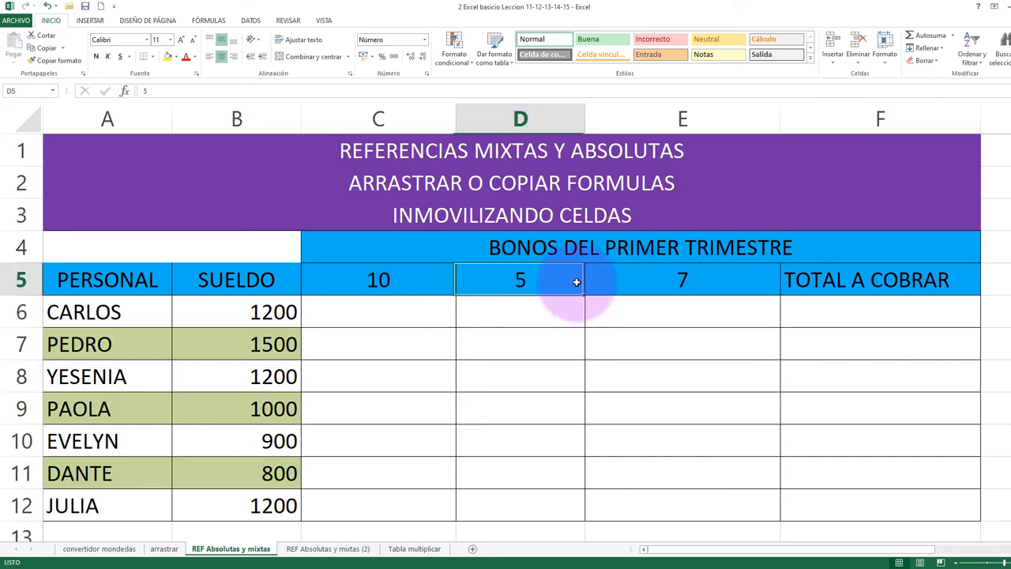
{"action": "left_click", "coordinate": [608, 279]}
{"action": "left_click", "coordinate": [402, 275]}
- Insert a blank row above the PERSONAL and SUELDO header row
{"action": "left_click", "coordinate": [20, 283]}
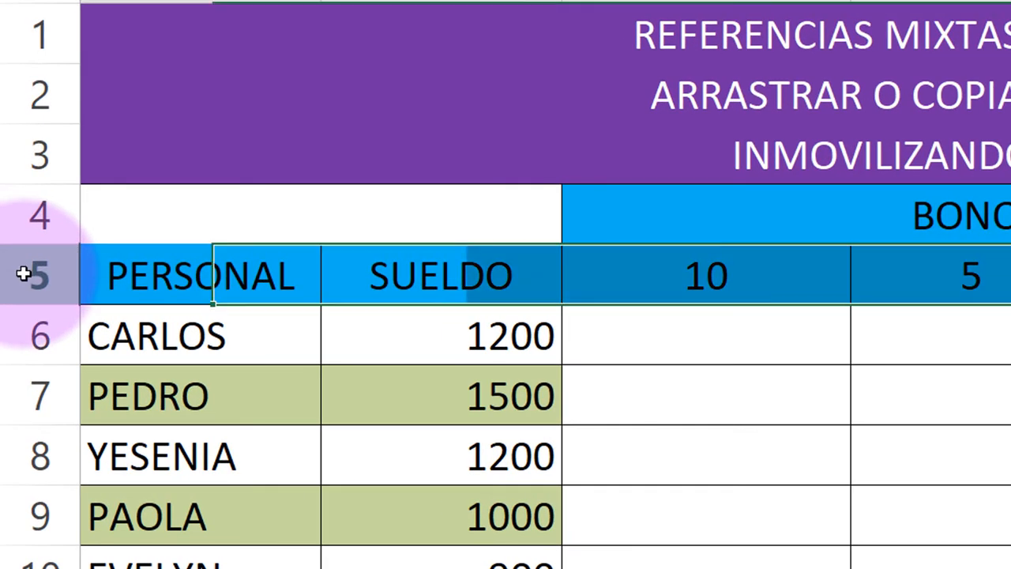
{"action": "right_click", "coordinate": [40, 286]}
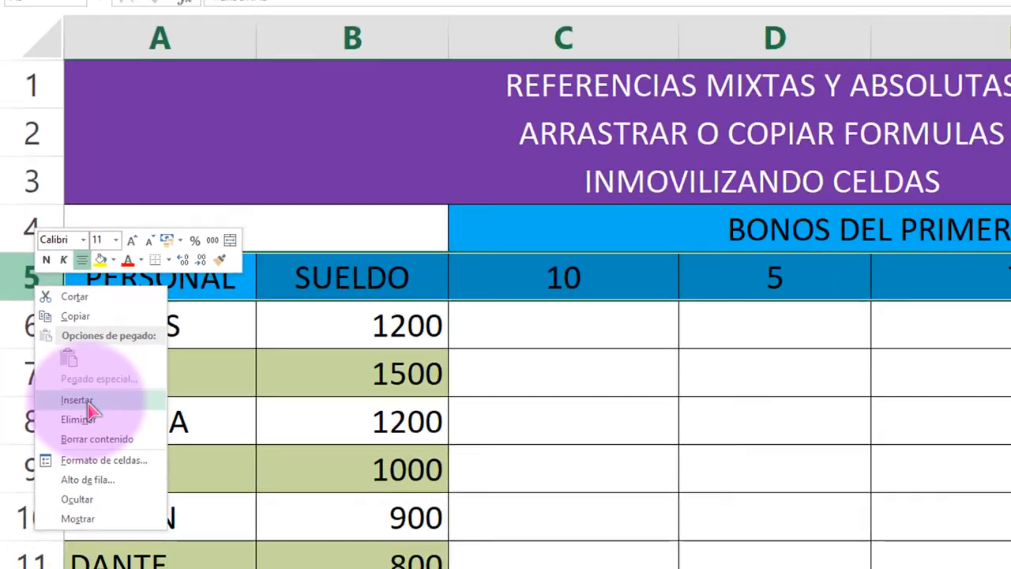
{"action": "left_click", "coordinate": [89, 409]}
- Enter ENERO in C5 and autofill the month series through E5 with FEBRERO and MARZO
{"action": "left_click", "coordinate": [532, 276]}
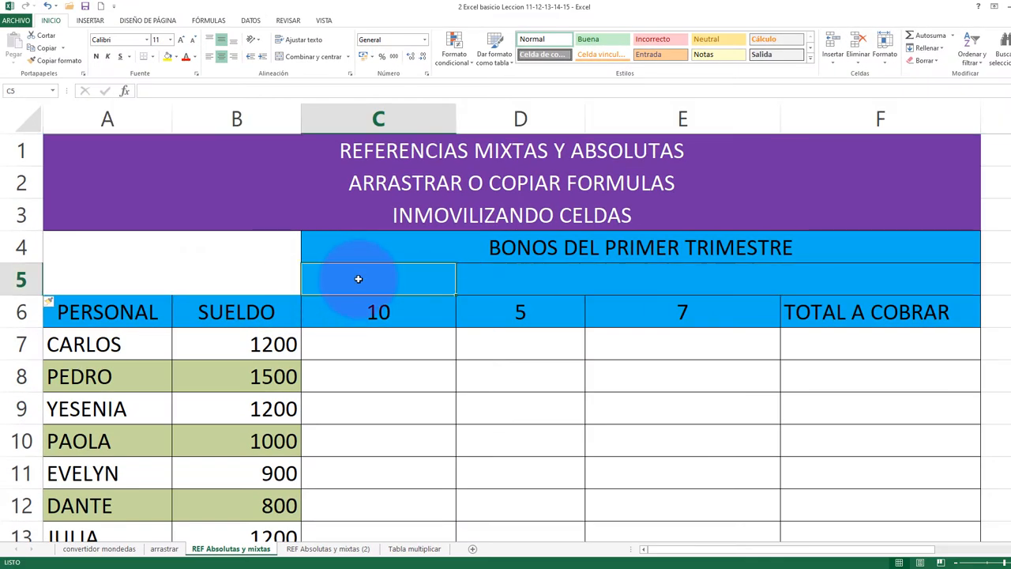
{"action": "type", "text": "ENERO"}
{"action": "key", "text": "Return"}
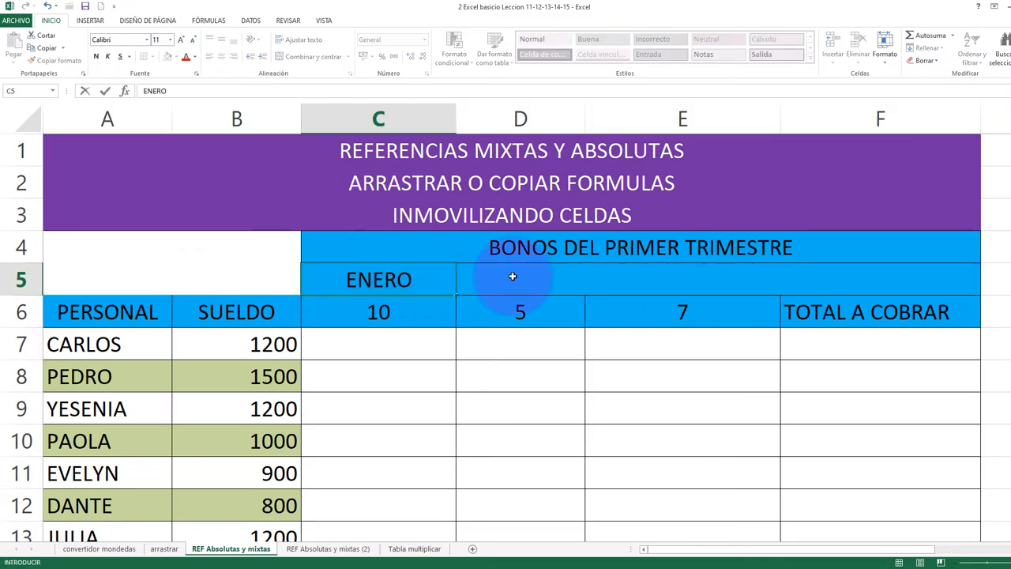
{"action": "left_click_drag", "start_coordinate": [455, 294], "coordinate": [683, 279]}
- Merge and center F5:F6 for the TOTAL A COBRAR heading, and apply all borders to the month and bonus headers in C5:E6
{"action": "left_click_drag", "start_coordinate": [846, 277], "coordinate": [852, 304]}
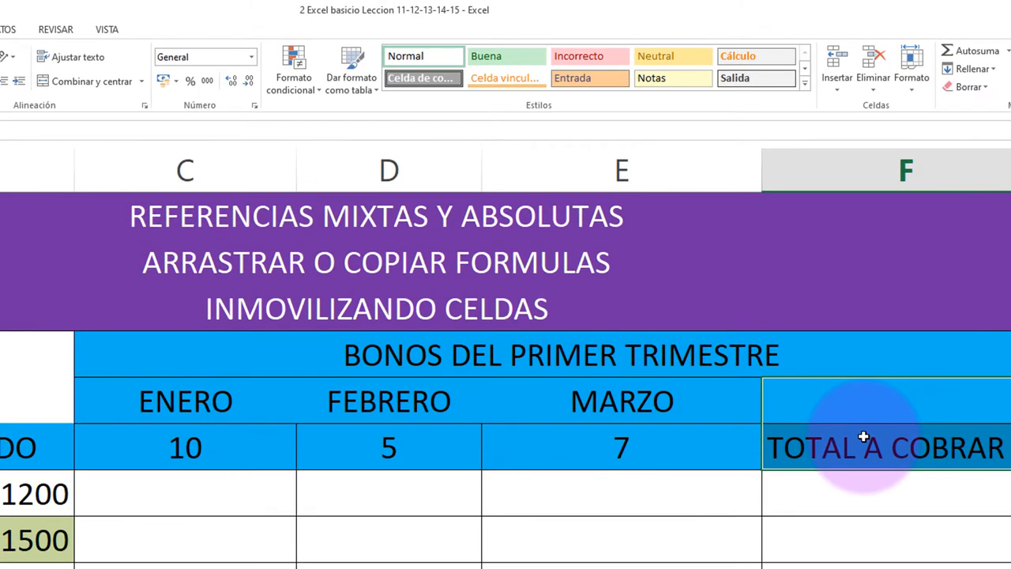
{"action": "left_click", "coordinate": [93, 82]}
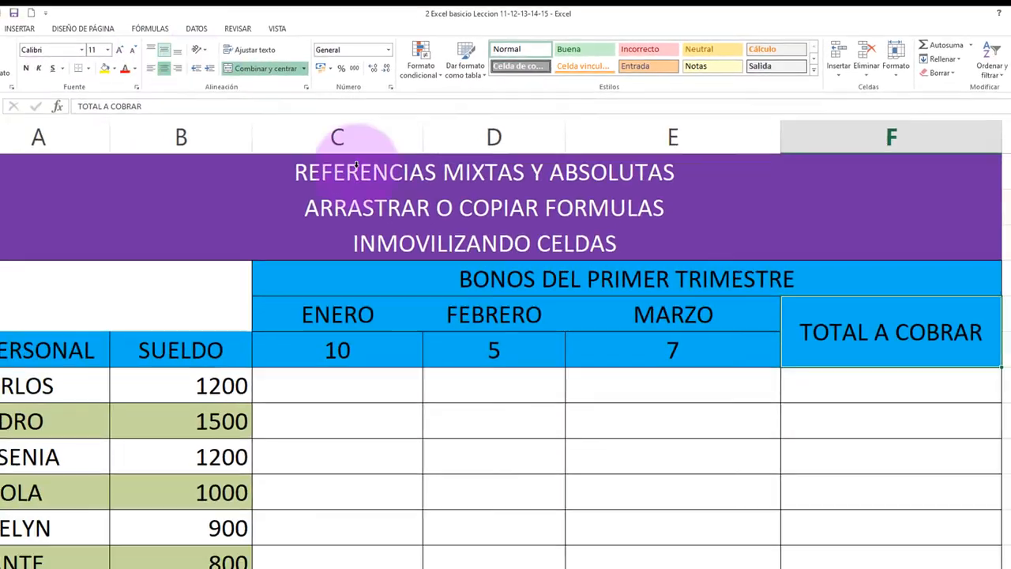
{"action": "left_click_drag", "start_coordinate": [253, 386], "coordinate": [652, 428]}
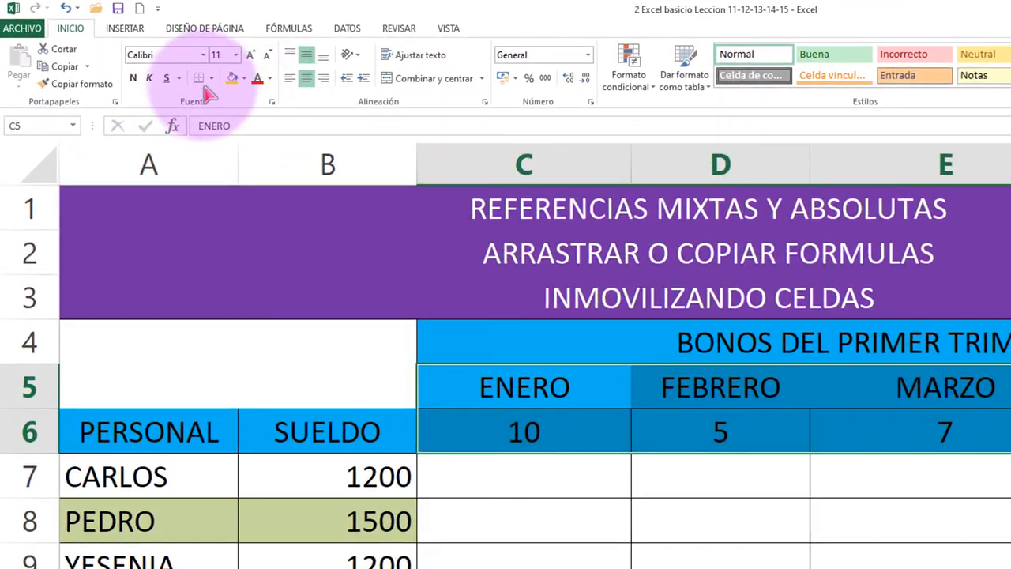
{"action": "left_click", "coordinate": [210, 78]}
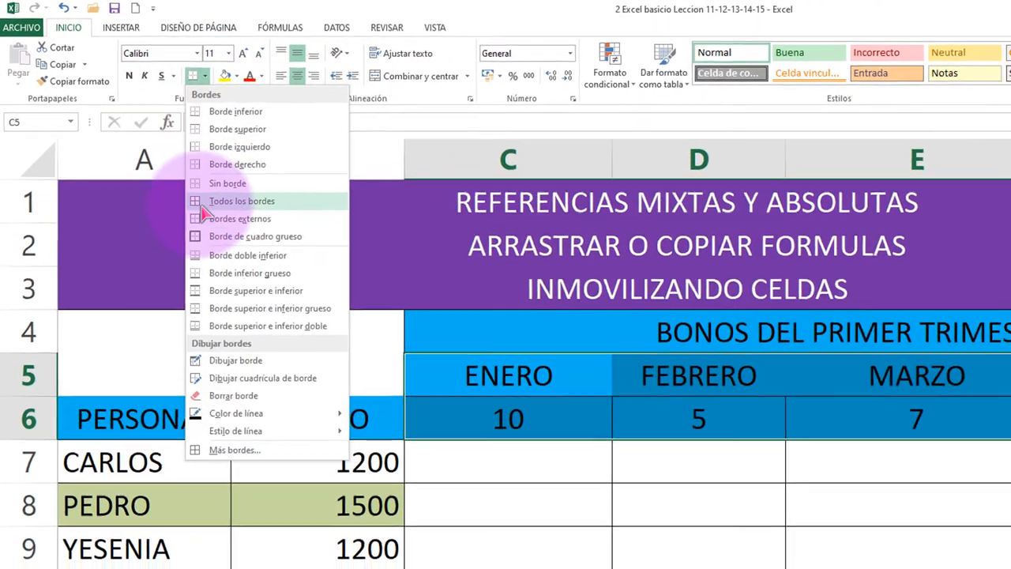
{"action": "left_click", "coordinate": [249, 207]}
{"action": "left_click", "coordinate": [781, 514]}
- Examine the salaries in B7:B13 alongside the ENERO bonus header and the empty bonus cells C7 and D7
{"action": "left_click", "coordinate": [536, 481]}
{"action": "scroll", "coordinate": [386, 349], "scroll_direction": "down", "scroll_amount": 1}
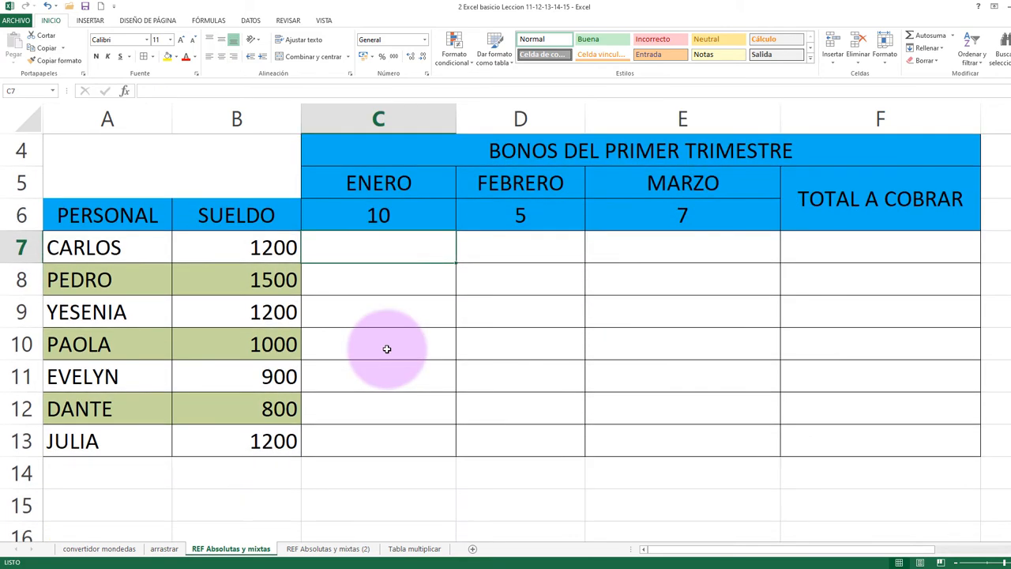
{"action": "left_click_drag", "start_coordinate": [252, 251], "coordinate": [236, 431]}
{"action": "scroll", "coordinate": [371, 383], "scroll_direction": "up", "scroll_amount": 1}
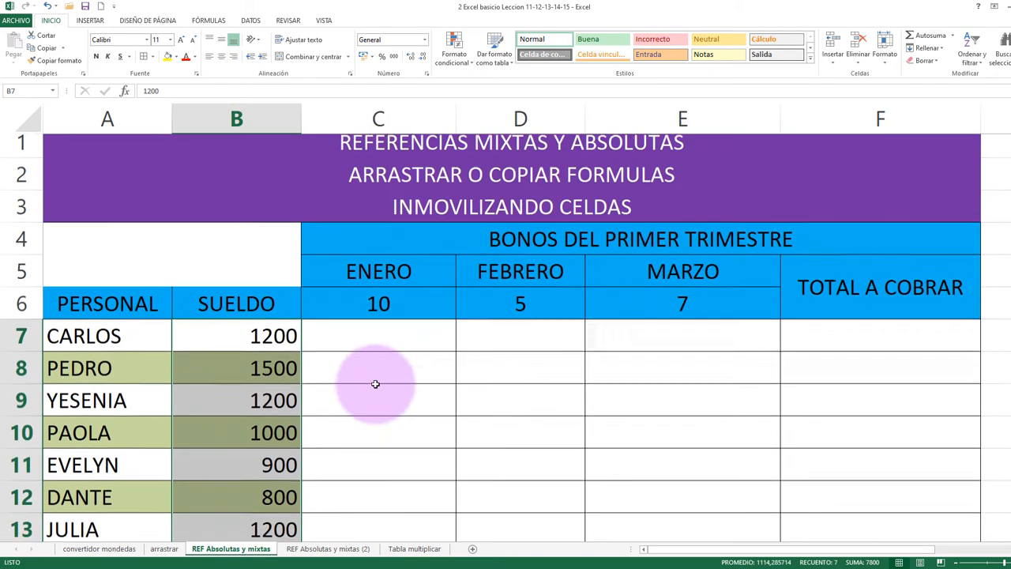
{"action": "left_click", "coordinate": [381, 343]}
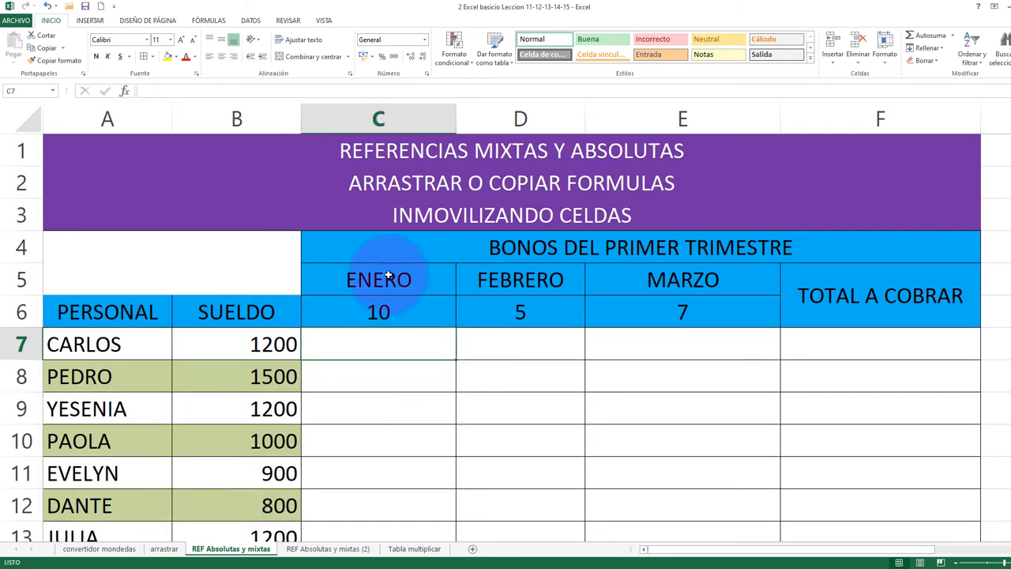
{"action": "left_click", "coordinate": [257, 335]}
{"action": "left_click", "coordinate": [349, 330]}
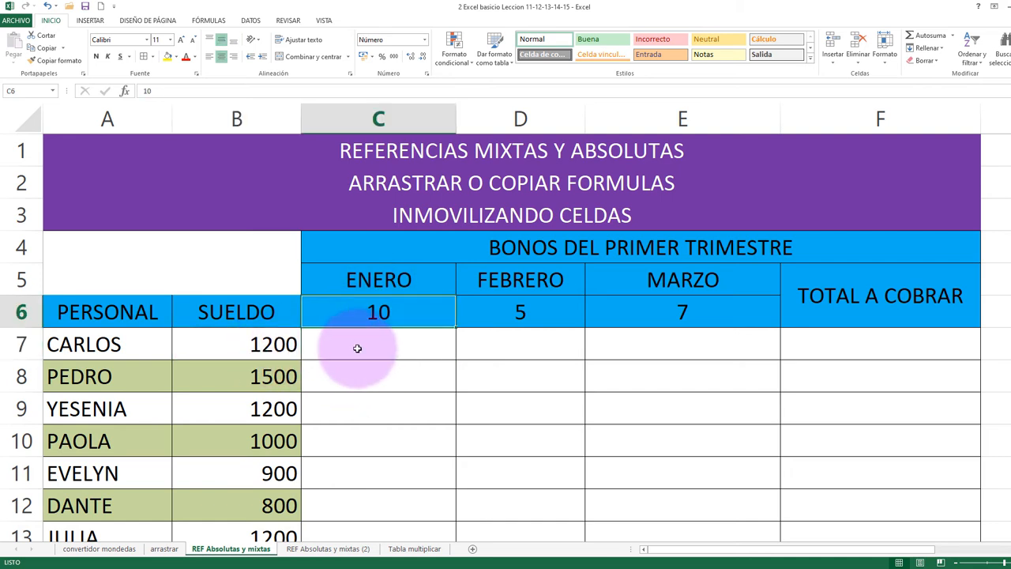
{"action": "left_click", "coordinate": [542, 341]}
- Examine the first employee's row, relating the salary in B7 to the FEBRERO and MARZO bonus cells
{"action": "left_click", "coordinate": [111, 344]}
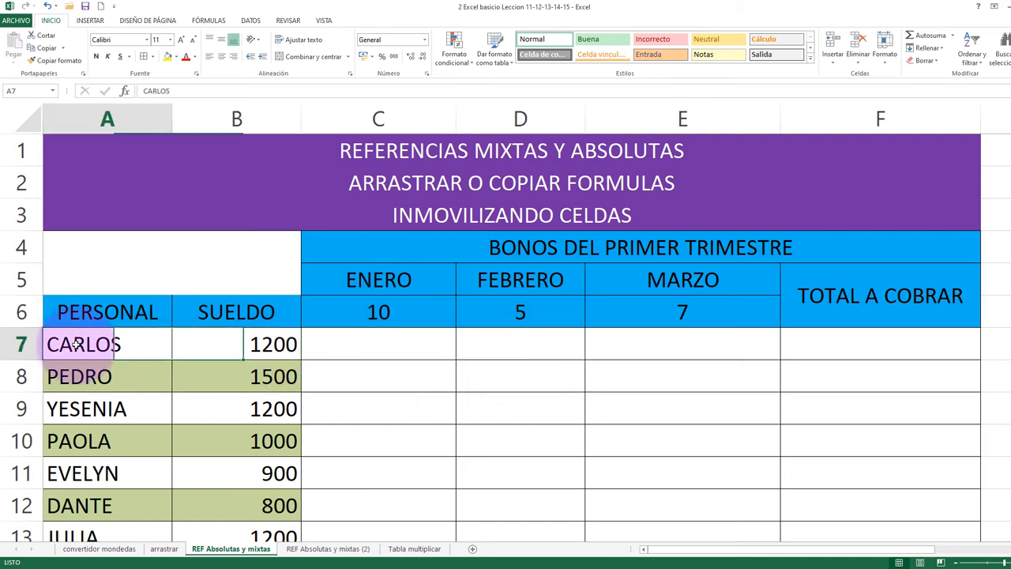
{"action": "left_click", "coordinate": [232, 340]}
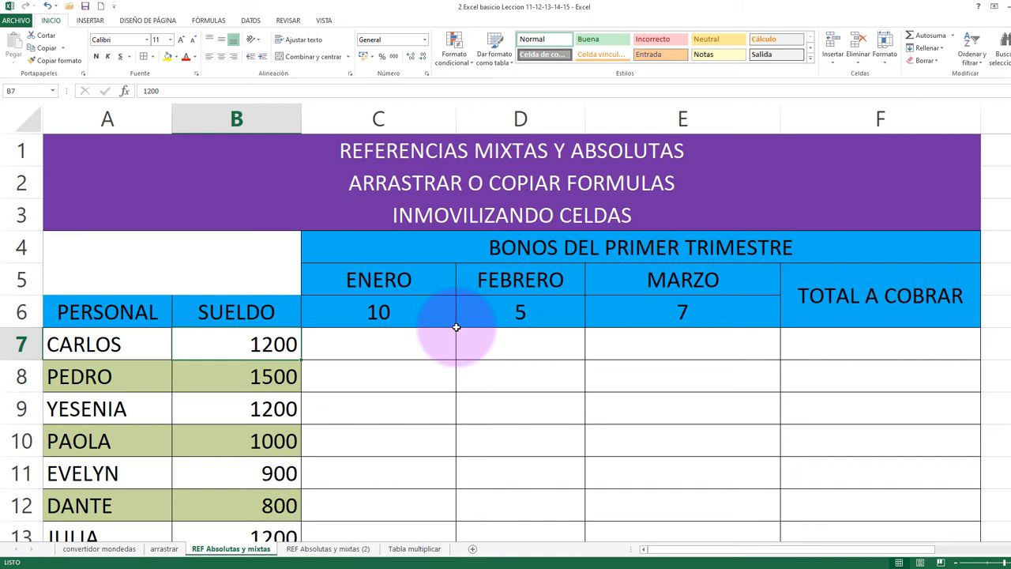
{"action": "left_click", "coordinate": [521, 332]}
{"action": "left_click", "coordinate": [698, 348]}
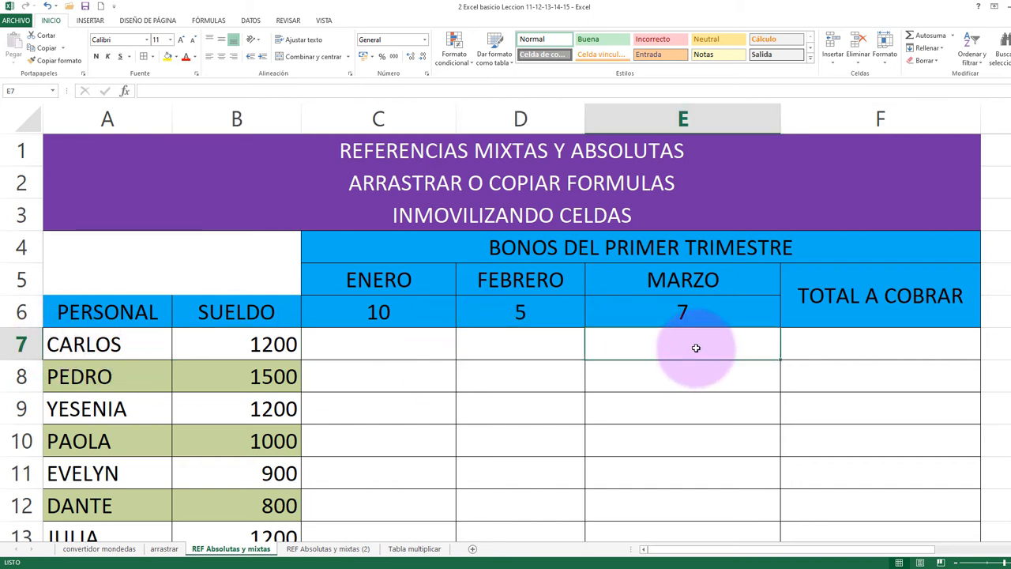
{"action": "left_click", "coordinate": [251, 345]}
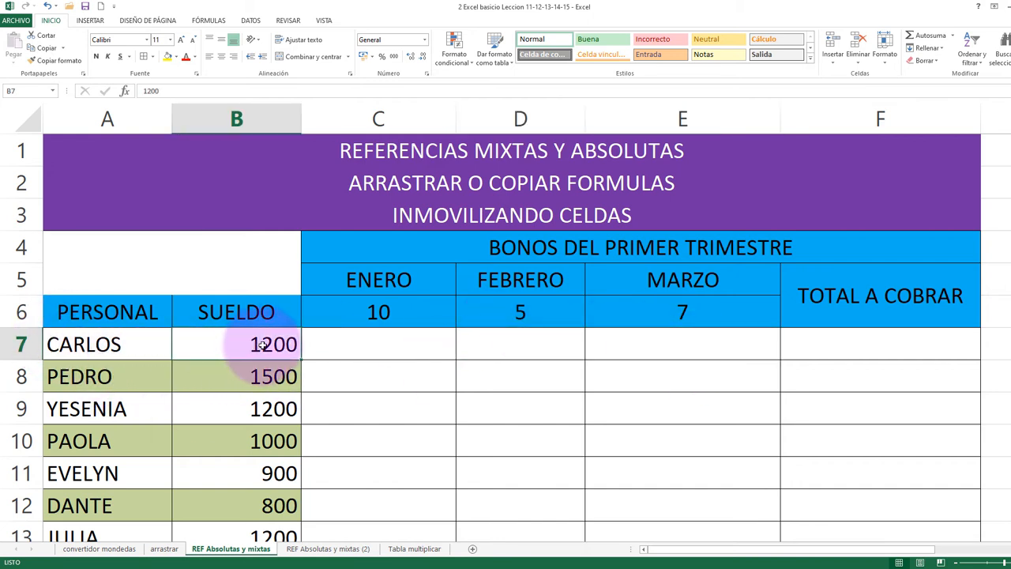
{"action": "left_click", "coordinate": [693, 354]}
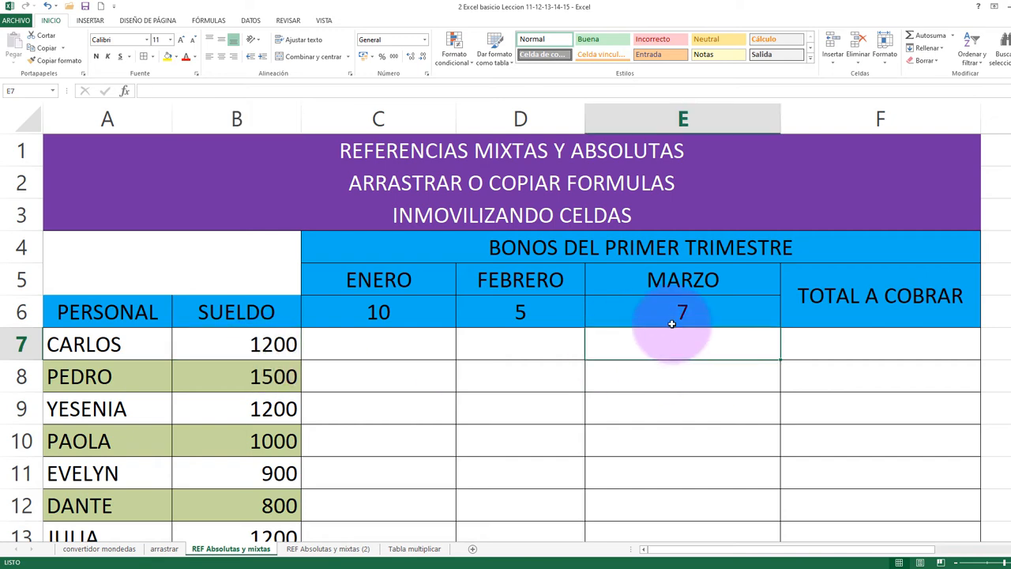
{"action": "left_click", "coordinate": [676, 316]}
{"action": "left_click", "coordinate": [663, 347]}
- Review the salary column, the first two employees' bonus cells in C7:E8, and the total cell F7
{"action": "scroll", "coordinate": [363, 354], "scroll_direction": "down", "scroll_amount": 1}
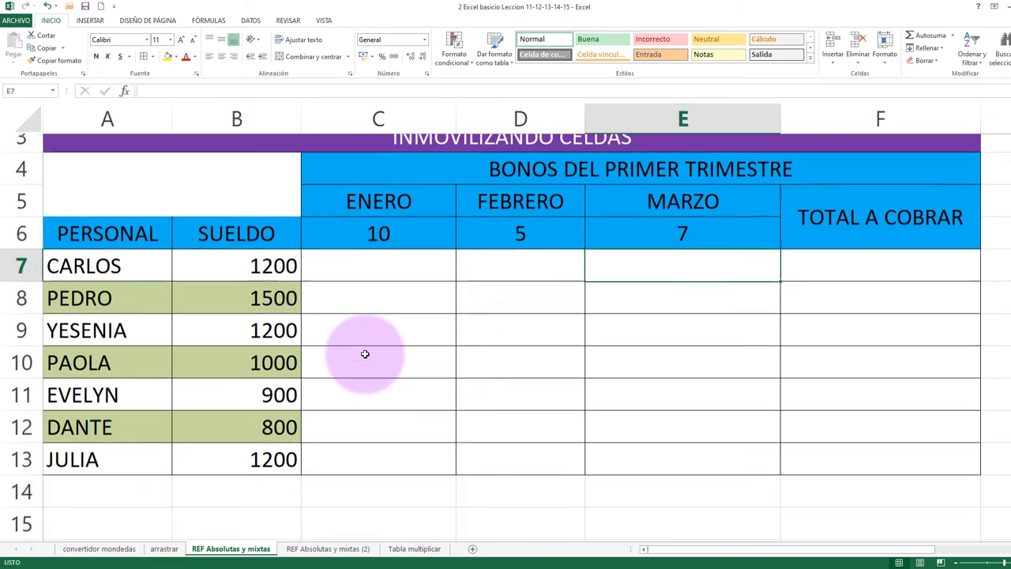
{"action": "scroll", "coordinate": [197, 315], "scroll_direction": "up", "scroll_amount": 1}
{"action": "left_click_drag", "start_coordinate": [228, 343], "coordinate": [259, 495]}
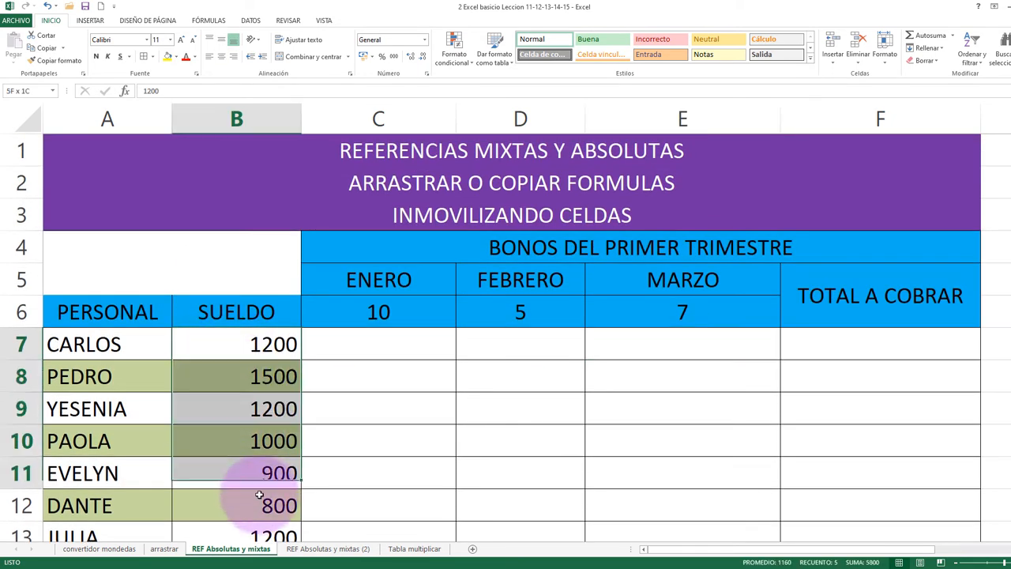
{"action": "left_click", "coordinate": [393, 402]}
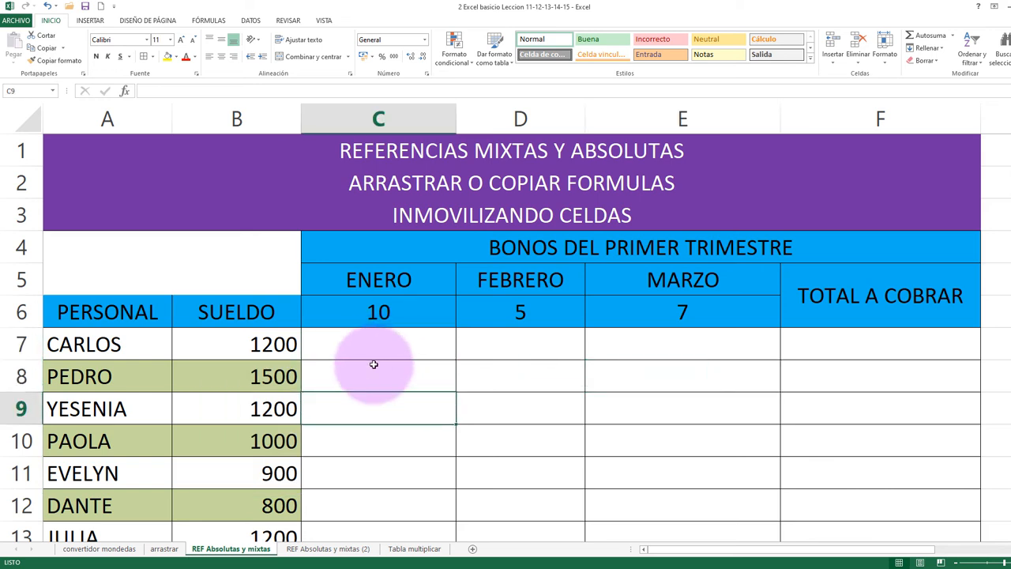
{"action": "left_click", "coordinate": [374, 363]}
{"action": "left_click_drag", "start_coordinate": [374, 345], "coordinate": [375, 374]}
{"action": "left_click_drag", "start_coordinate": [508, 344], "coordinate": [521, 373]}
{"action": "left_click_drag", "start_coordinate": [680, 355], "coordinate": [685, 371]}
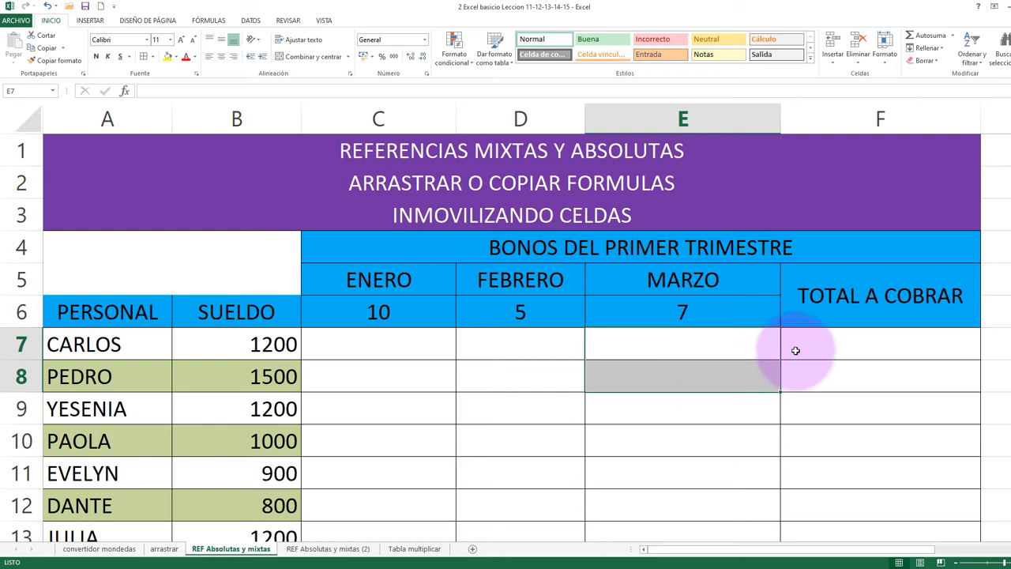
{"action": "left_click", "coordinate": [820, 351]}
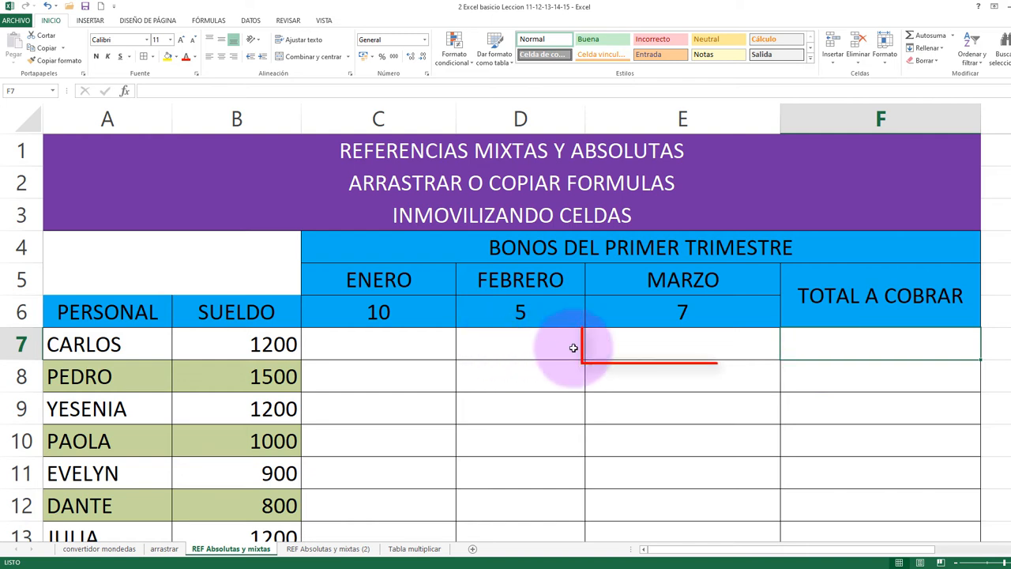
{"action": "left_click", "coordinate": [652, 344]}
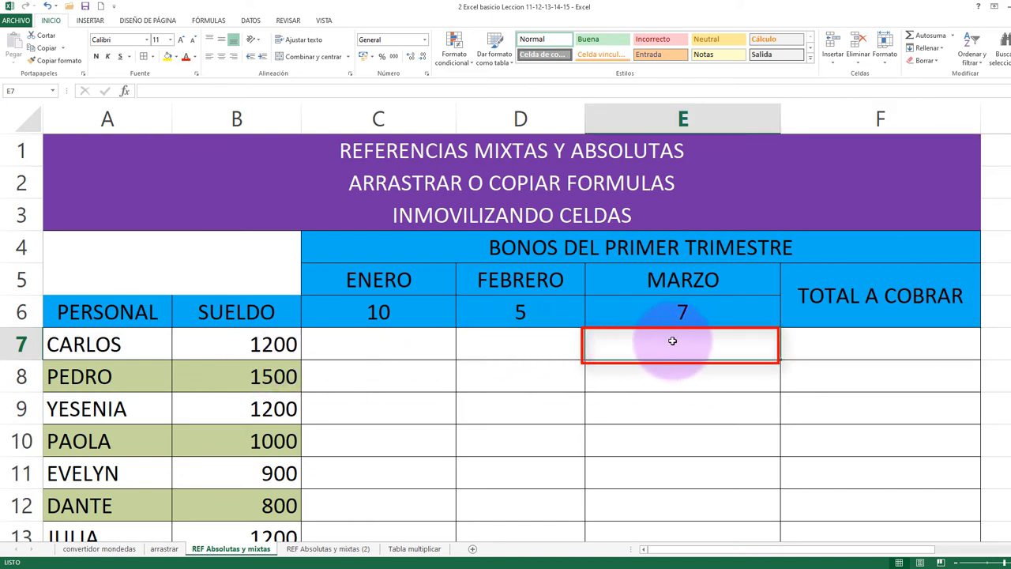
- Examine how MARZO cell E7 relates to salary B7, and FEBRERO cell D11 to salary B11 and bonus D6
{"action": "left_click", "coordinate": [259, 341]}
{"action": "left_click", "coordinate": [638, 328]}
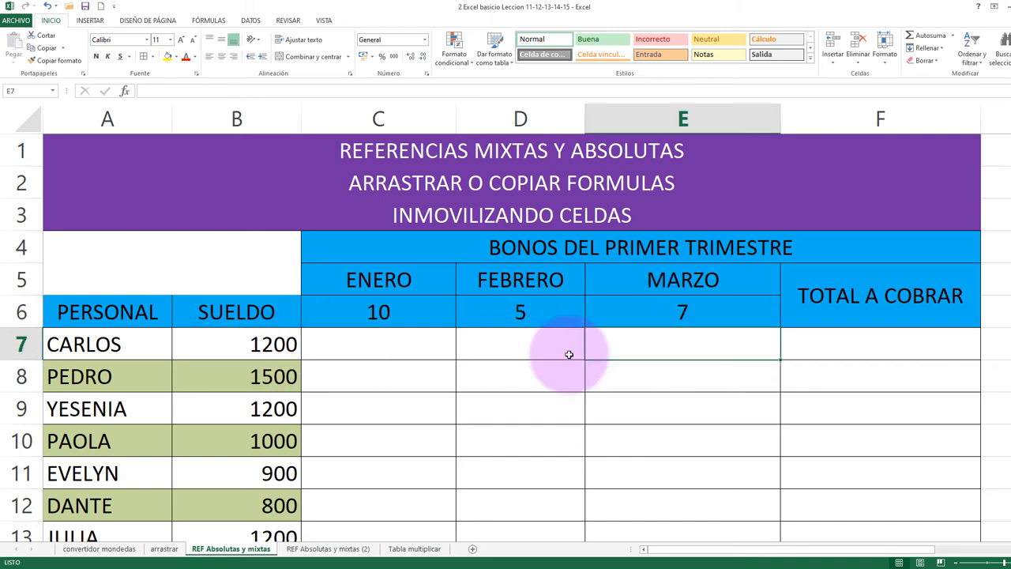
{"action": "scroll", "coordinate": [569, 355], "scroll_direction": "down", "scroll_amount": 1}
{"action": "left_click", "coordinate": [272, 375]}
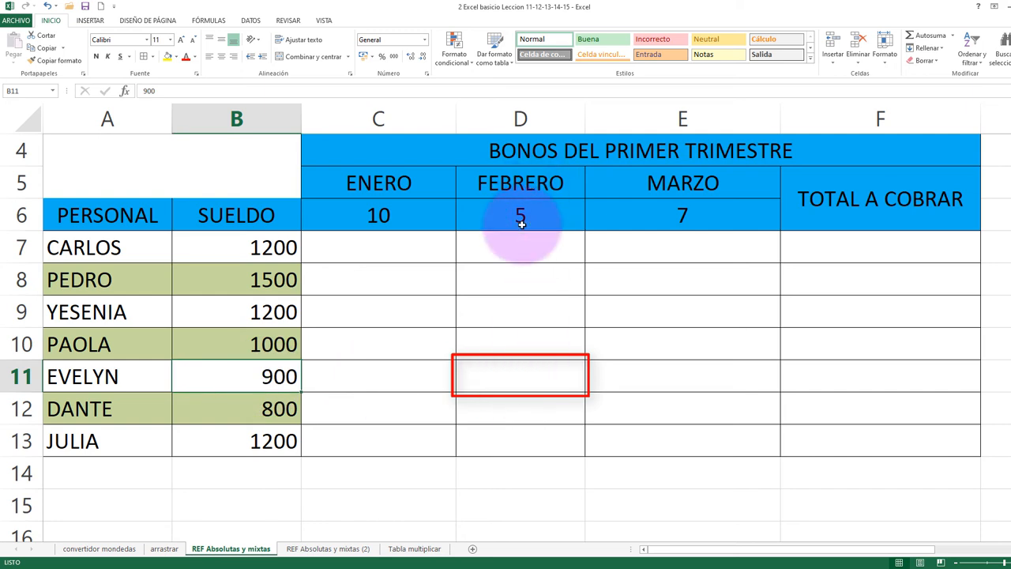
{"action": "left_click", "coordinate": [517, 376]}
{"action": "left_click", "coordinate": [280, 379]}
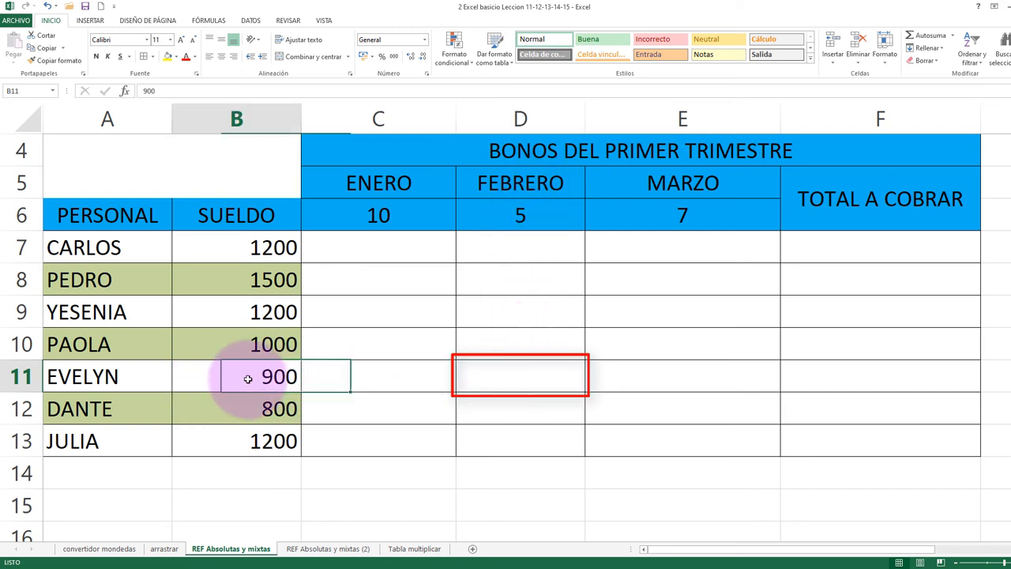
{"action": "left_click", "coordinate": [514, 214]}
{"action": "left_click", "coordinate": [492, 375]}
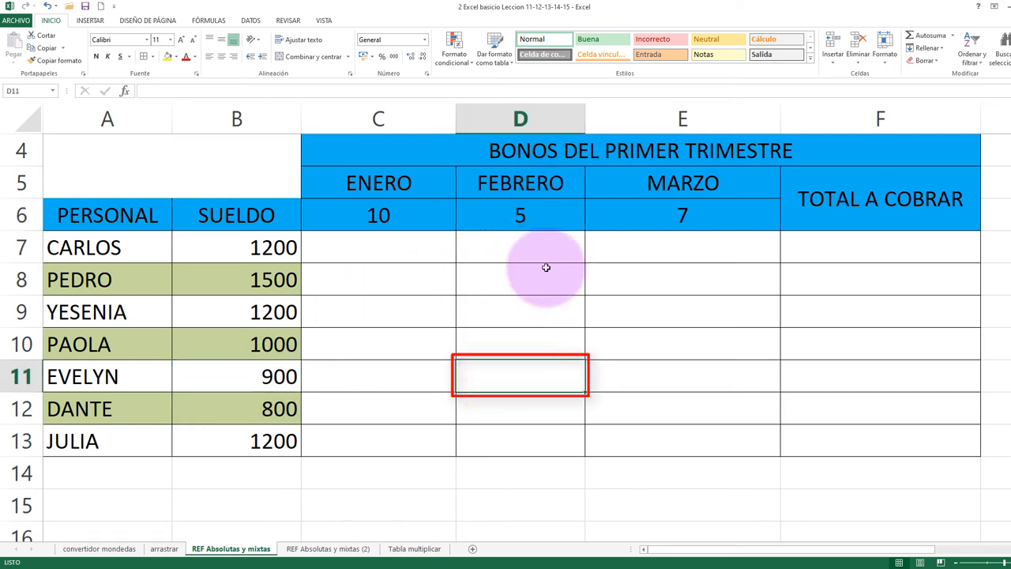
- Relate MARZO cell E13 to salary B13 and bonus E6, and FEBRERO cell D10 to salary B10 and bonus D6
{"action": "left_click", "coordinate": [661, 433]}
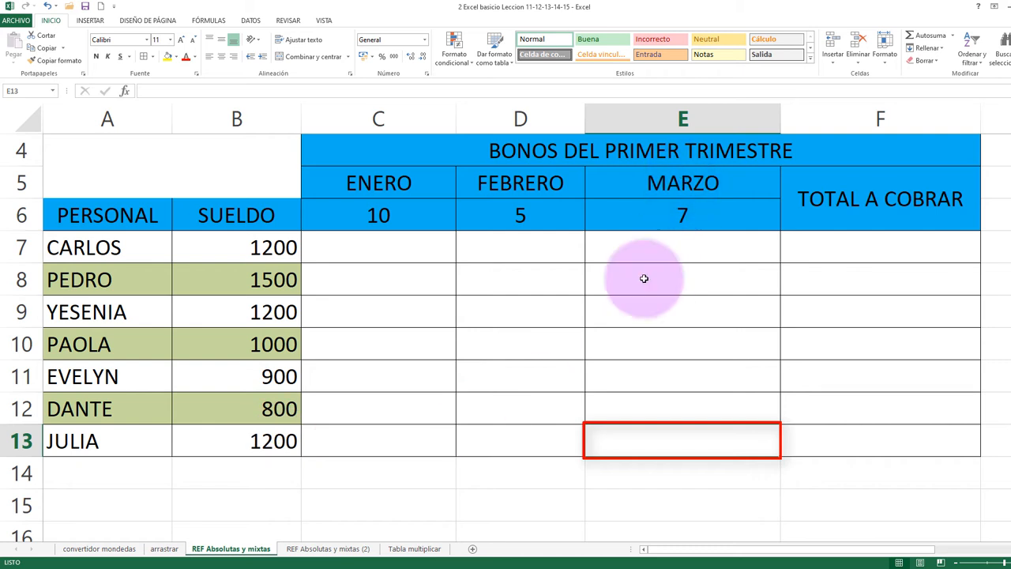
{"action": "left_click", "coordinate": [255, 442]}
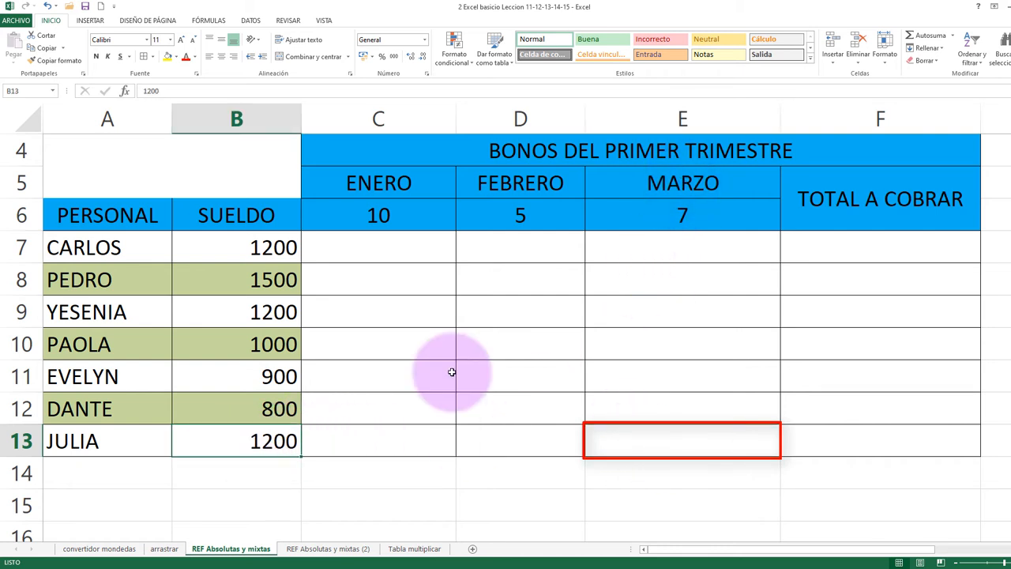
{"action": "left_click", "coordinate": [705, 217]}
{"action": "left_click", "coordinate": [635, 443]}
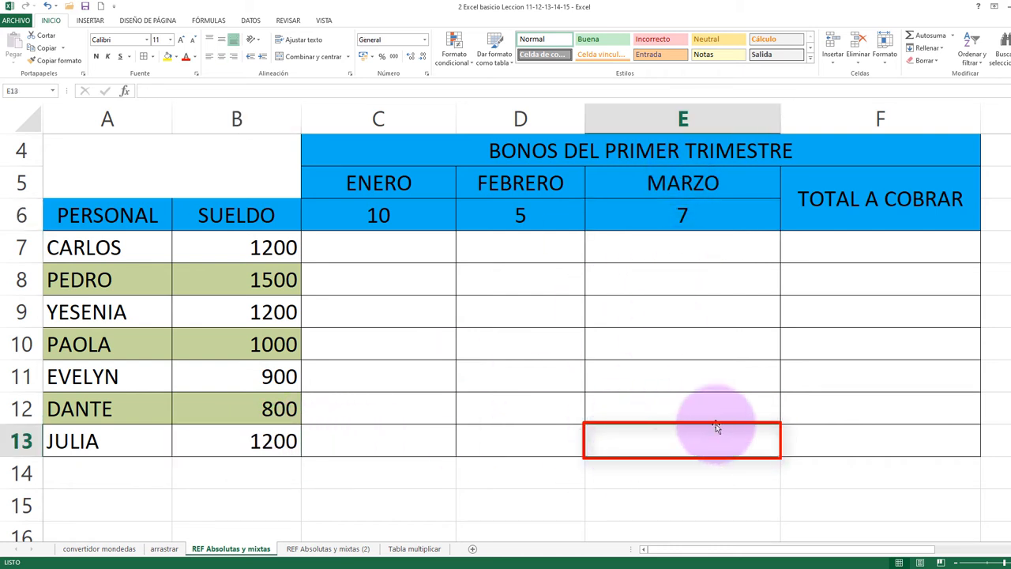
{"action": "left_click", "coordinate": [474, 338]}
{"action": "left_click", "coordinate": [220, 349]}
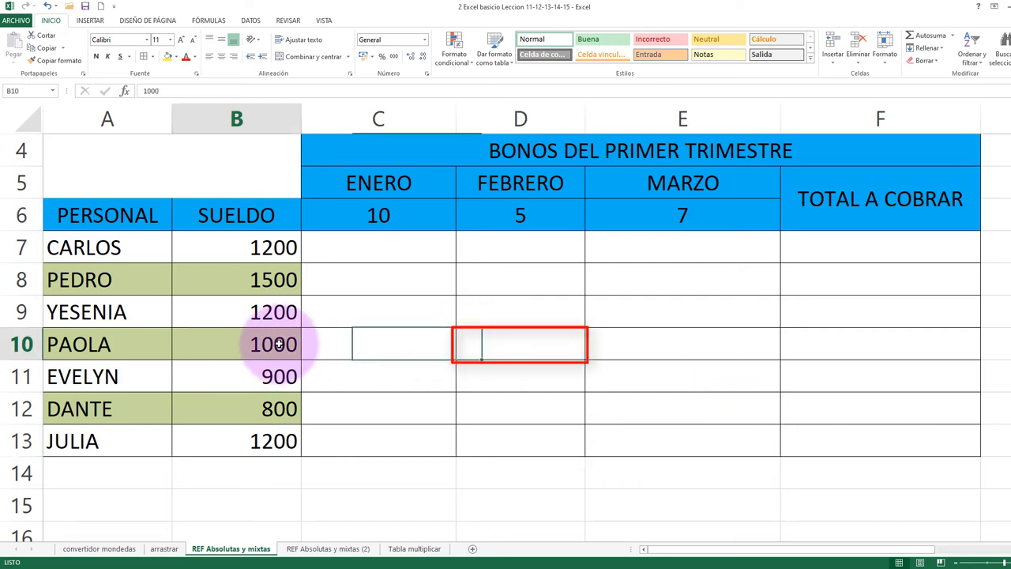
{"action": "left_click", "coordinate": [501, 344]}
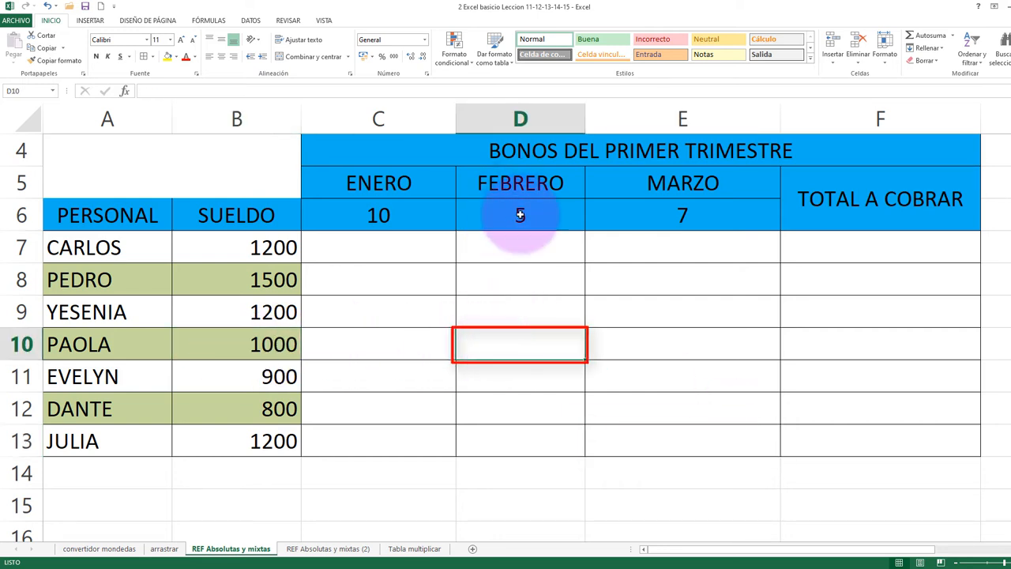
{"action": "left_click", "coordinate": [271, 349]}
{"action": "left_click", "coordinate": [519, 214]}
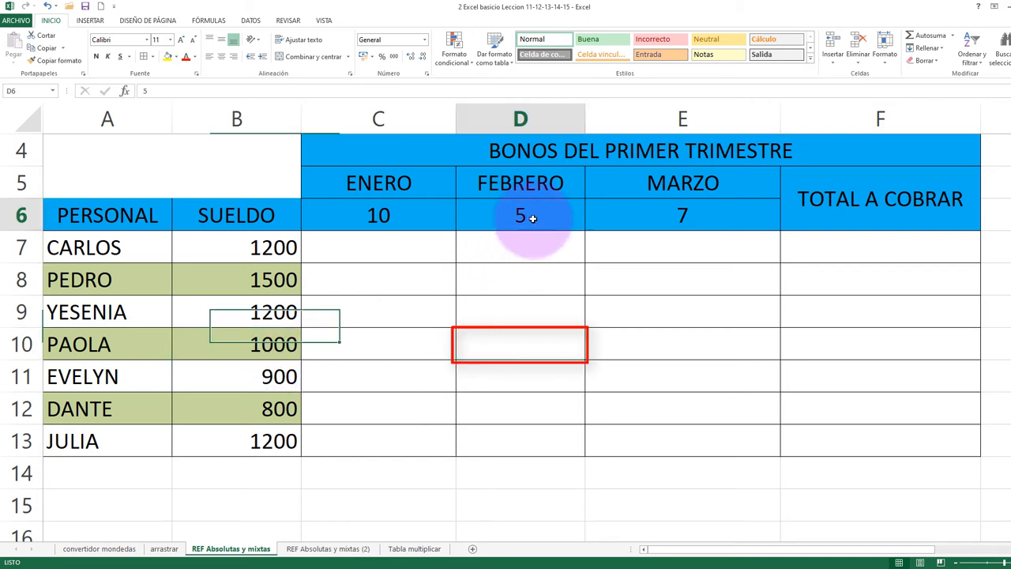
{"action": "left_click", "coordinate": [508, 343]}
- Review the empty bonus range C7:E13, the first employee's bonus cells C7:E7, salary B7 and total cell F7
{"action": "left_click_drag", "start_coordinate": [426, 257], "coordinate": [651, 435]}
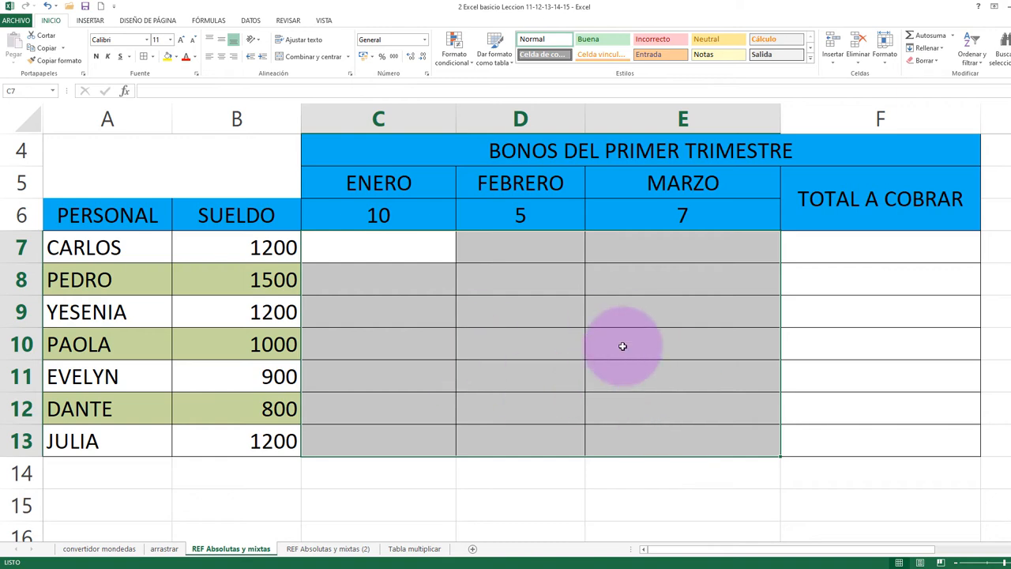
{"action": "left_click", "coordinate": [801, 324]}
{"action": "scroll", "coordinate": [818, 339], "scroll_direction": "up", "scroll_amount": 1}
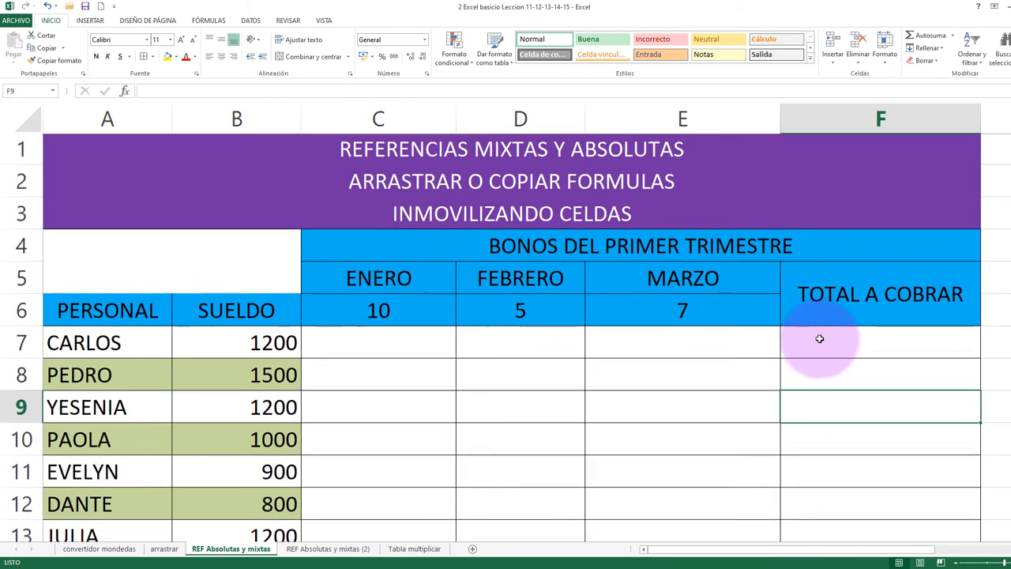
{"action": "left_click", "coordinate": [819, 343]}
{"action": "left_click", "coordinate": [379, 345]}
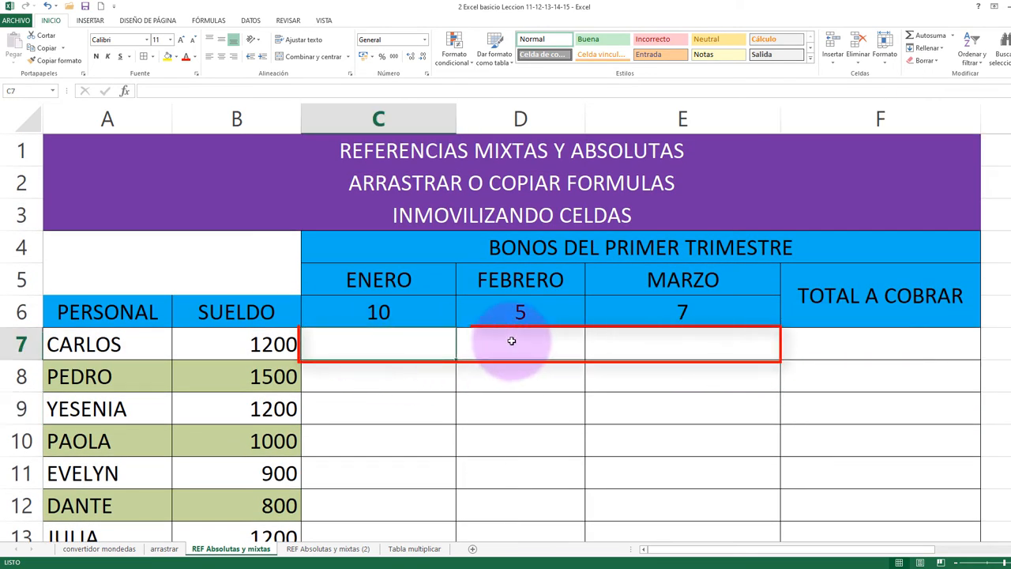
{"action": "left_click", "coordinate": [537, 345]}
{"action": "left_click", "coordinate": [671, 345]}
{"action": "left_click", "coordinate": [824, 345]}
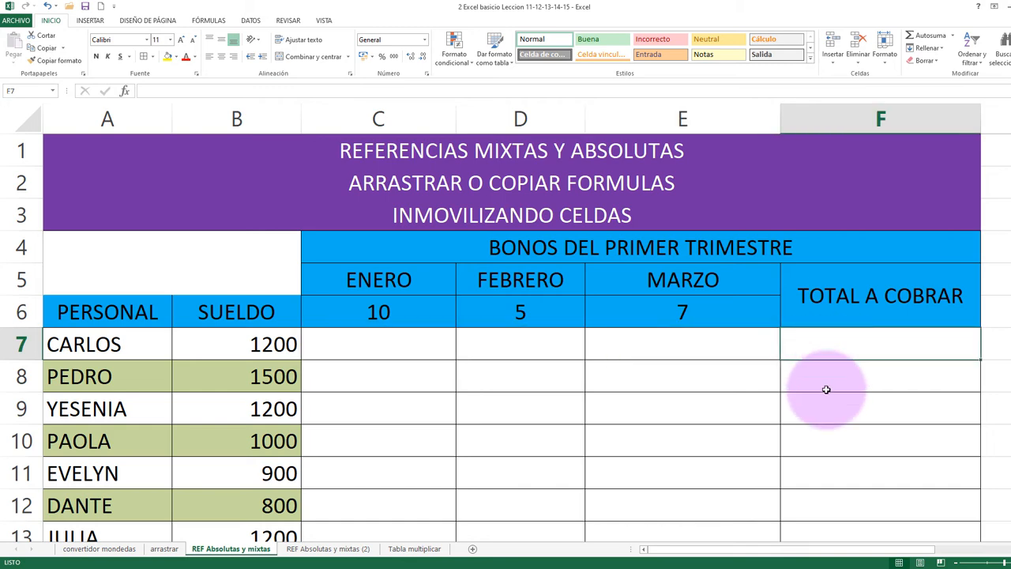
{"action": "scroll", "coordinate": [653, 362], "scroll_direction": "down", "scroll_amount": 1}
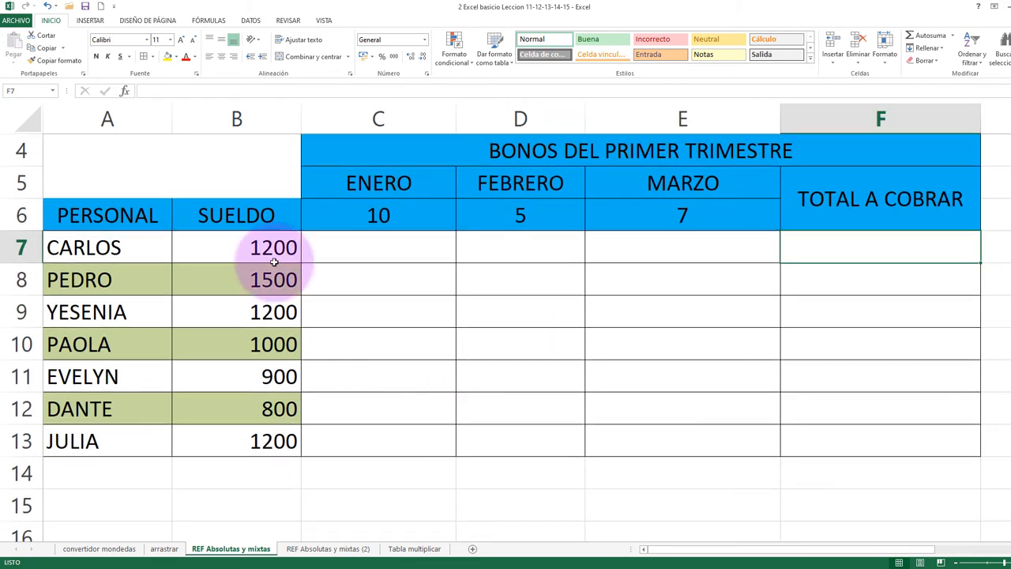
{"action": "left_click", "coordinate": [240, 249]}
{"action": "left_click", "coordinate": [414, 402]}
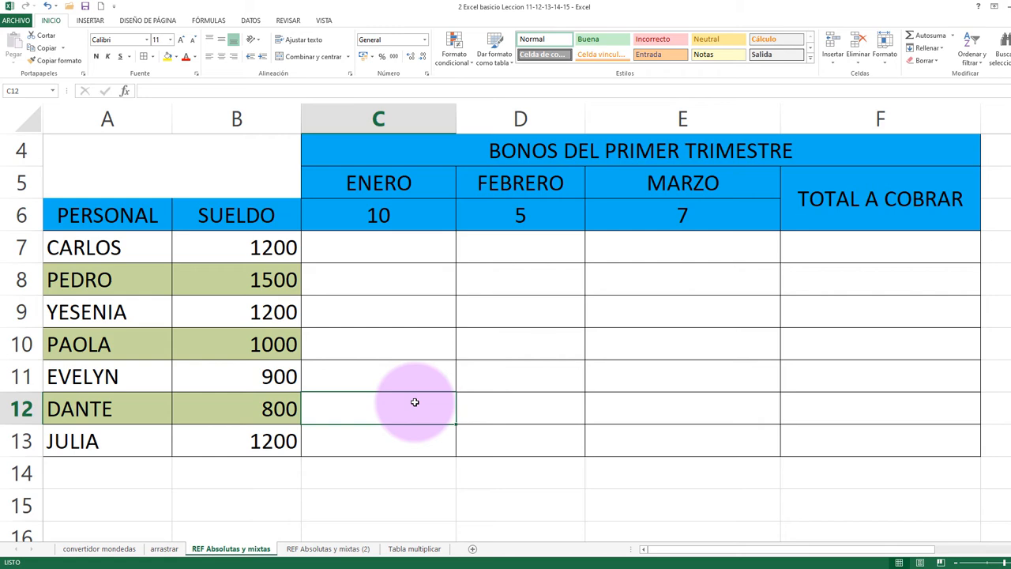
- Enter the formula =B7+C6 in C7 to add the ENERO bonus to the first employee's salary
{"action": "scroll", "coordinate": [413, 402], "scroll_direction": "up", "scroll_amount": 1}
{"action": "left_click", "coordinate": [352, 348]}
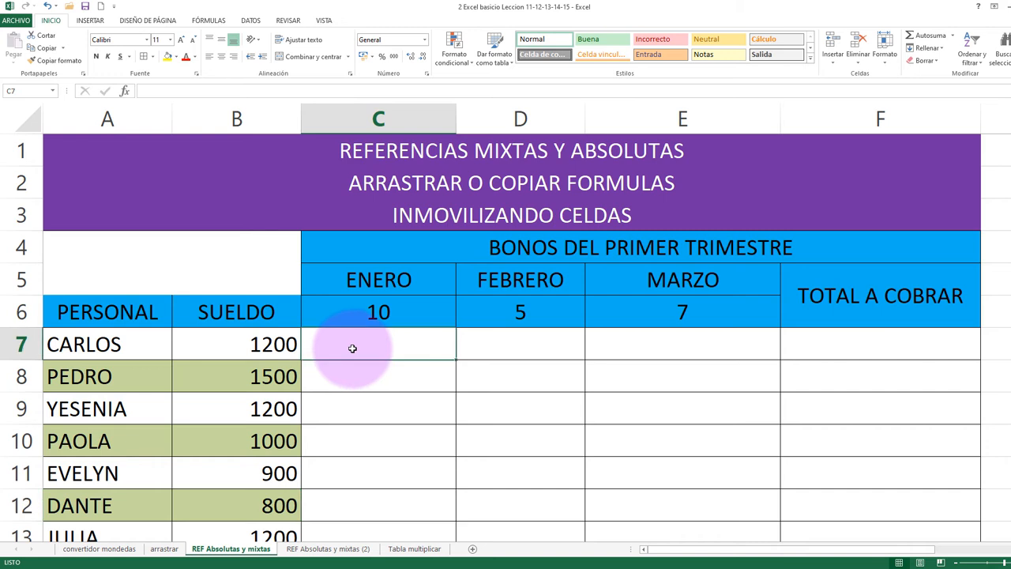
{"action": "type", "text": "="}
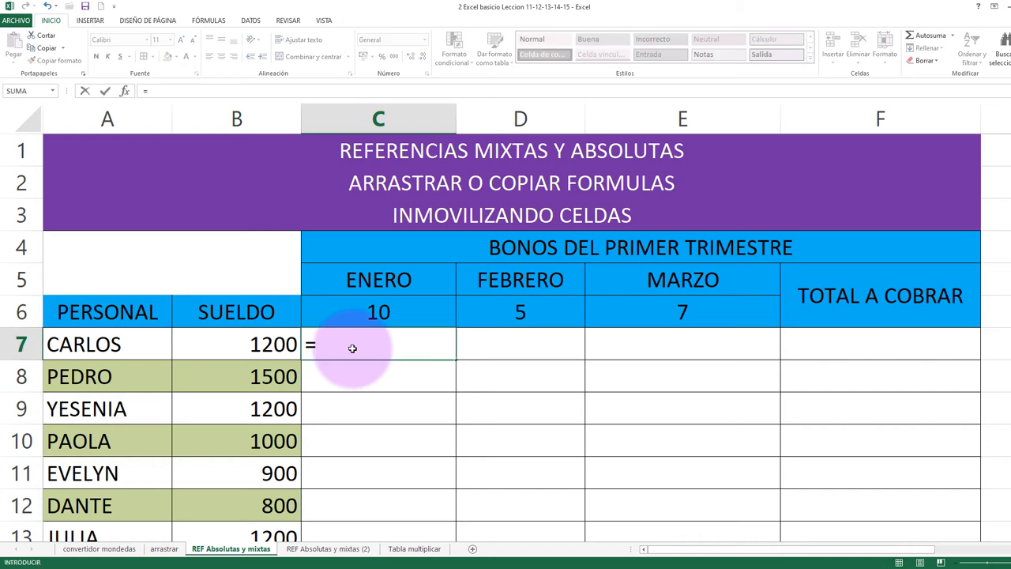
{"action": "left_click", "coordinate": [254, 345]}
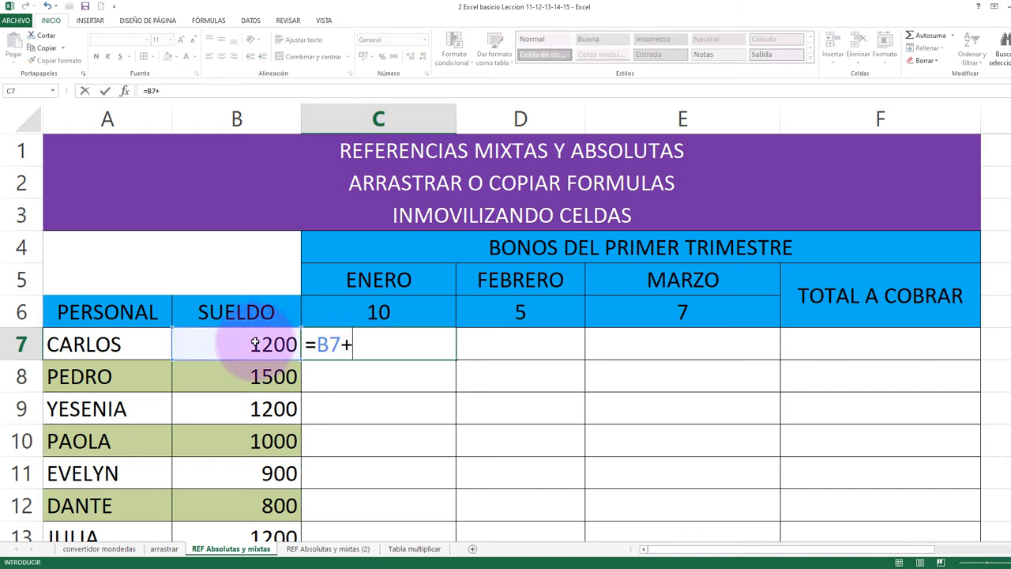
{"action": "key", "text": "Return"}
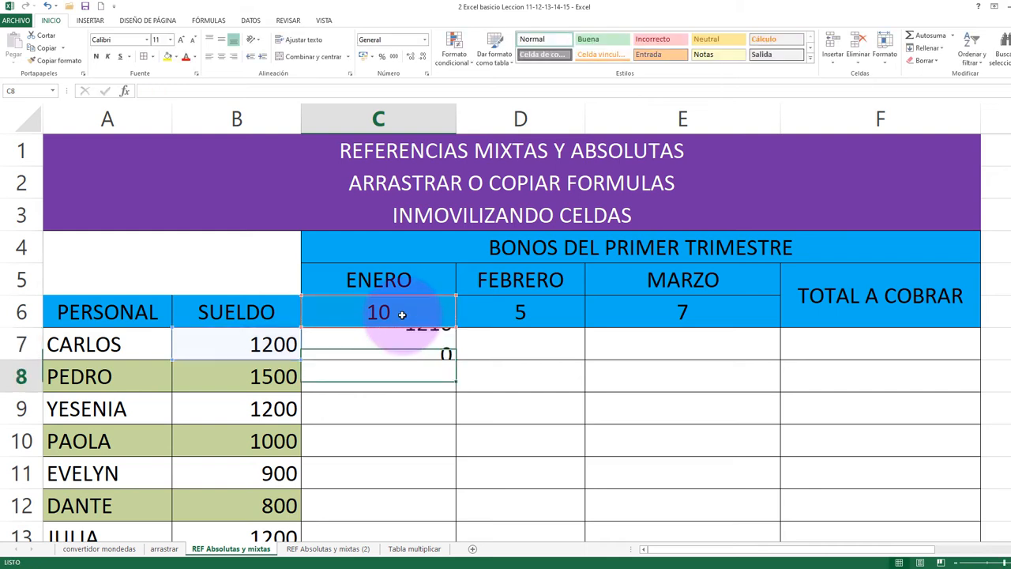
- Copy the C7 formula across to the FEBRERO and MARZO cells D7 and E7
{"action": "left_click", "coordinate": [398, 347]}
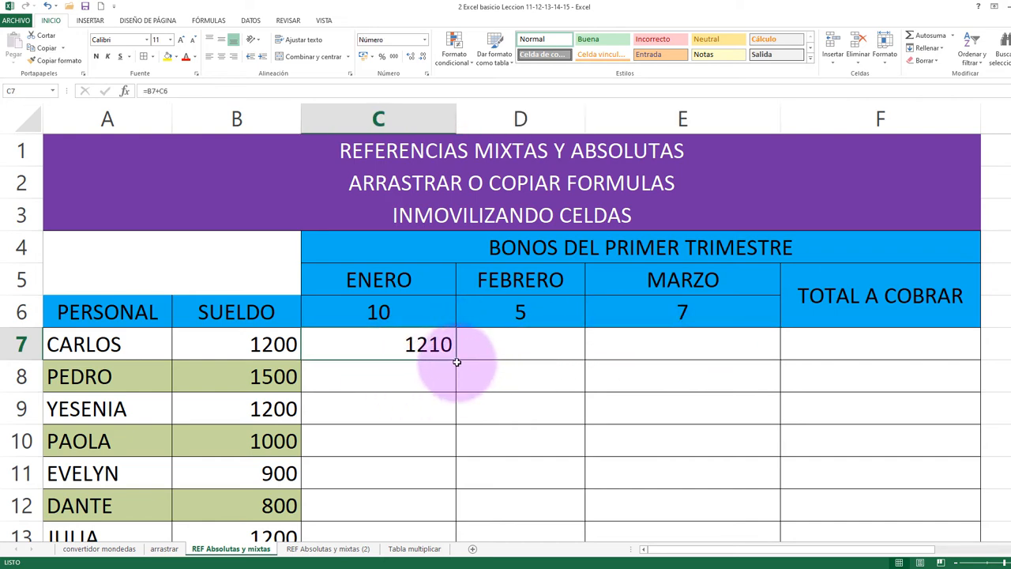
{"action": "scroll", "coordinate": [457, 362], "scroll_direction": "up", "scroll_amount": 3}
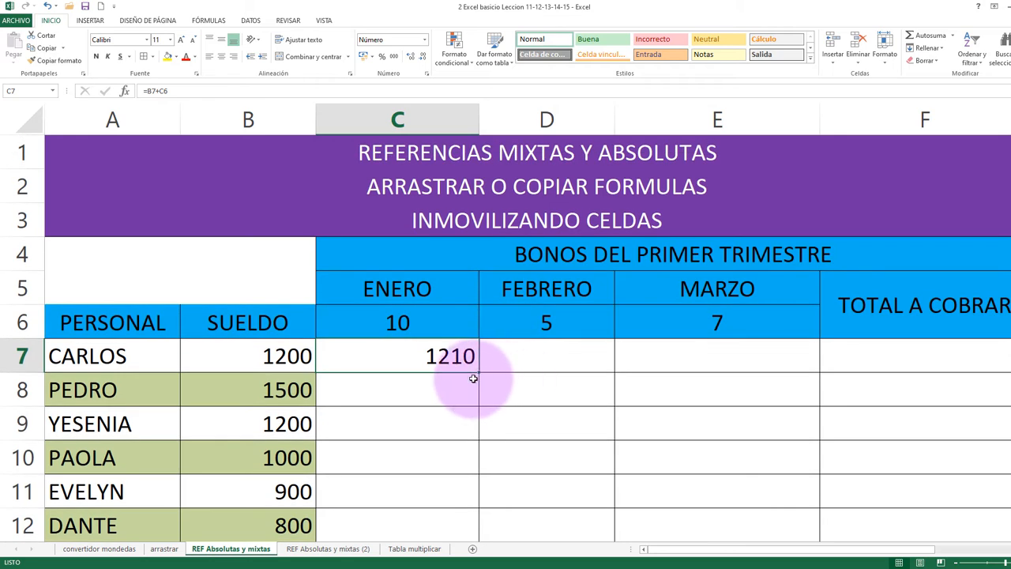
{"action": "left_click_drag", "start_coordinate": [478, 370], "coordinate": [736, 360]}
{"action": "left_click", "coordinate": [690, 393]}
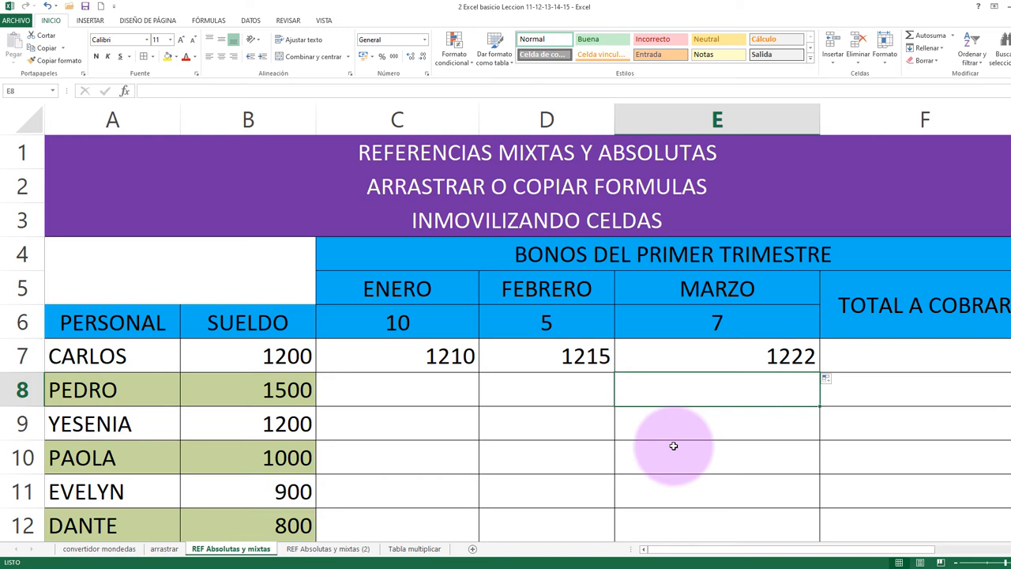
- Inspect the copied formulas in D7 and E7, comparing D7's references with salary B7 and the FEBRERO bonus in D6
{"action": "left_click", "coordinate": [539, 347]}
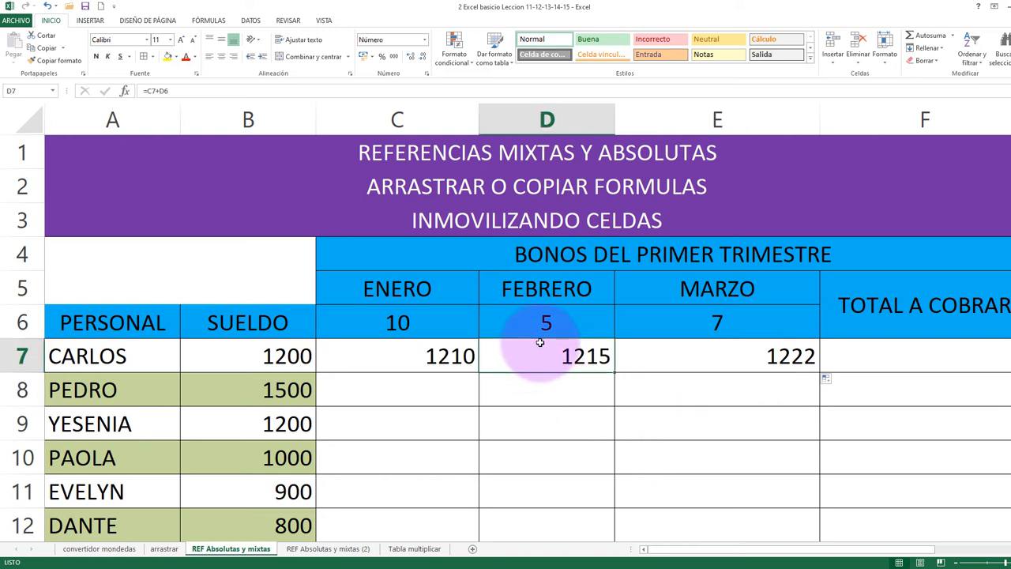
{"action": "left_click", "coordinate": [731, 356]}
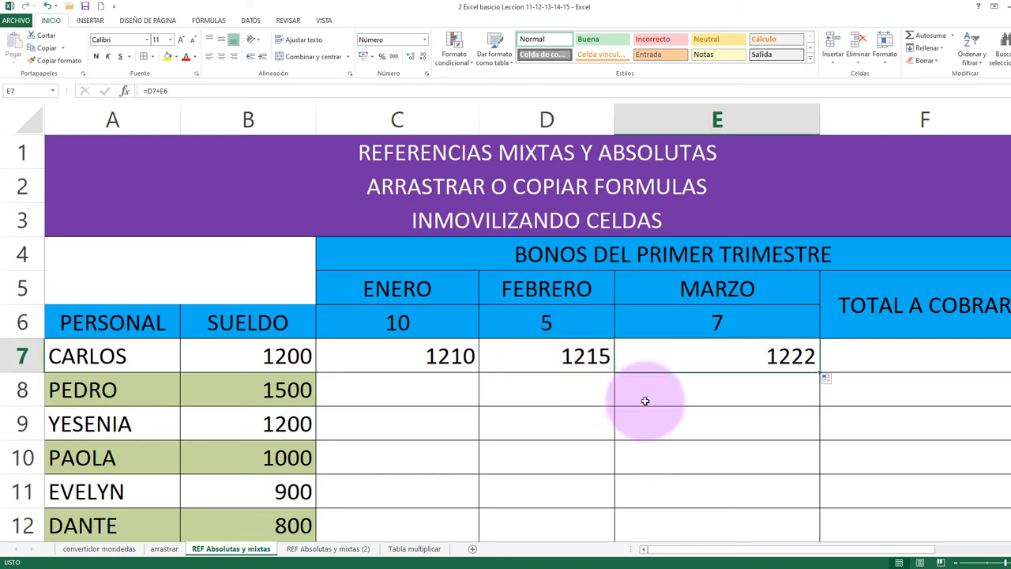
{"action": "left_click", "coordinate": [557, 364]}
{"action": "left_click", "coordinate": [692, 358]}
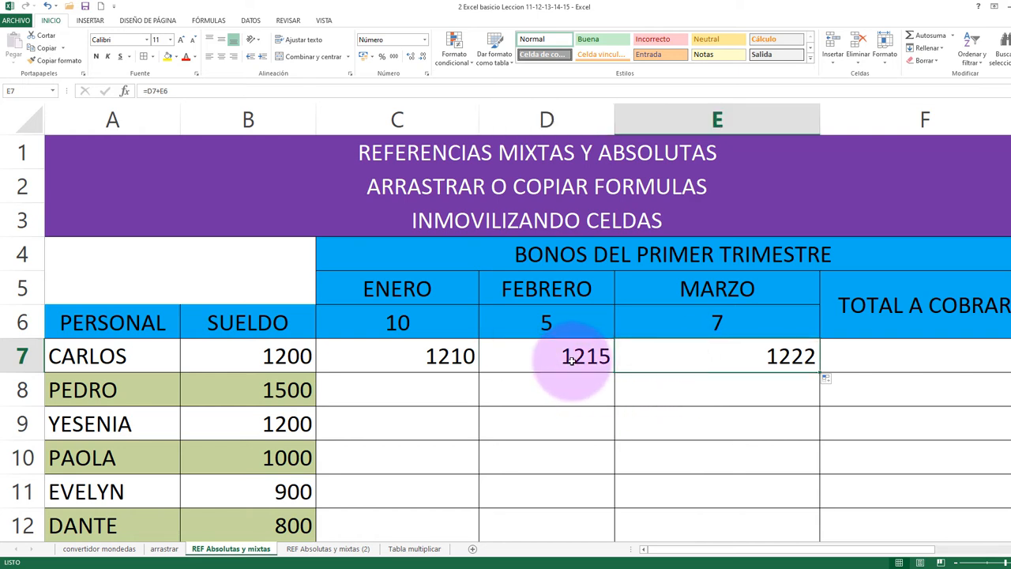
{"action": "left_click", "coordinate": [542, 354]}
{"action": "left_click", "coordinate": [560, 379]}
{"action": "left_click", "coordinate": [424, 356]}
{"action": "left_click", "coordinate": [519, 363]}
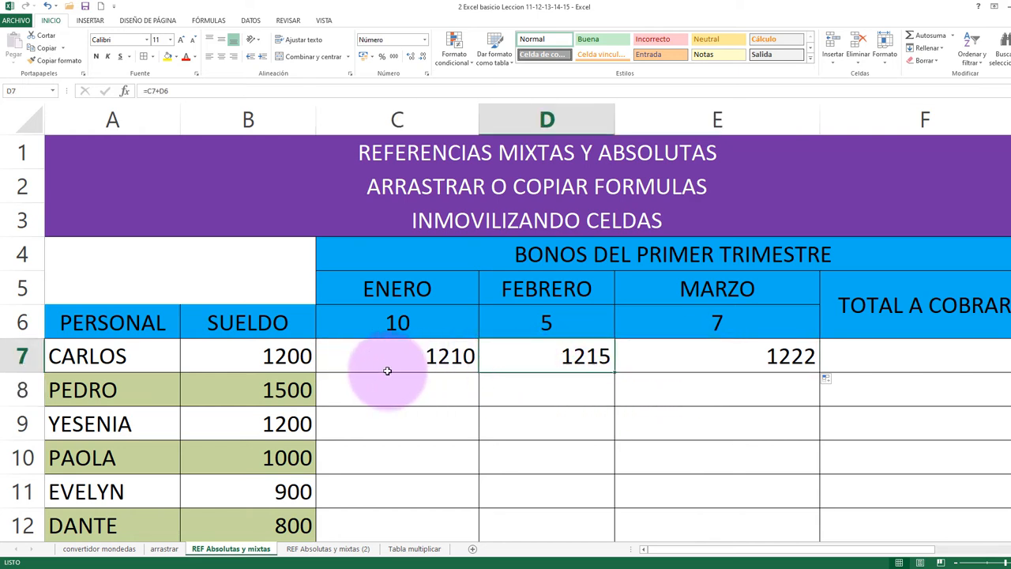
{"action": "left_click", "coordinate": [295, 356]}
{"action": "left_click", "coordinate": [541, 323]}
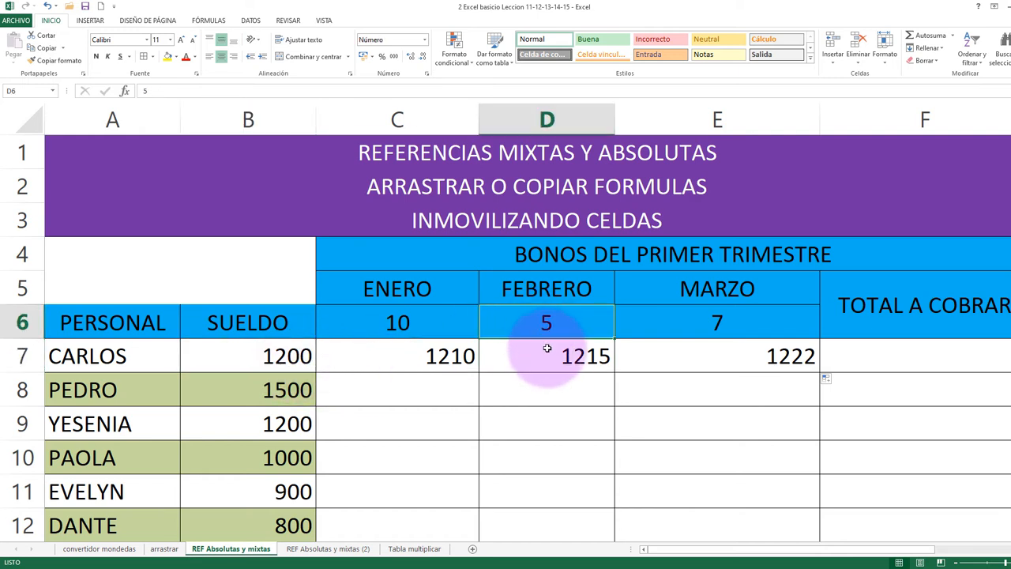
{"action": "left_click", "coordinate": [545, 359]}
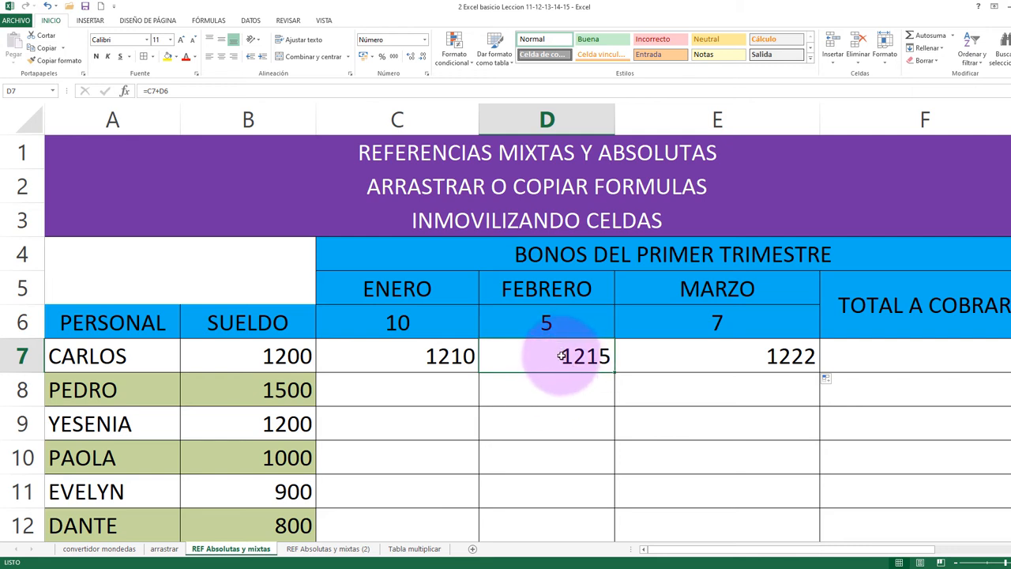
- Compare the MARZO formula in E7 with the FEBRERO formula in D7 and the first employee's row, and check the empty cell D8 below
{"action": "left_click", "coordinate": [722, 344]}
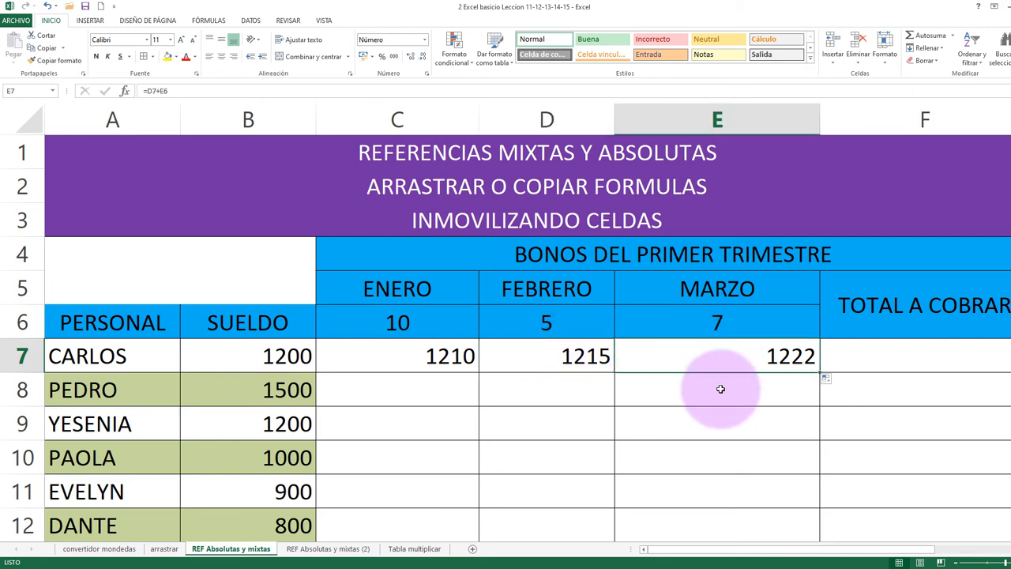
{"action": "left_click", "coordinate": [307, 357]}
{"action": "left_click", "coordinate": [712, 364]}
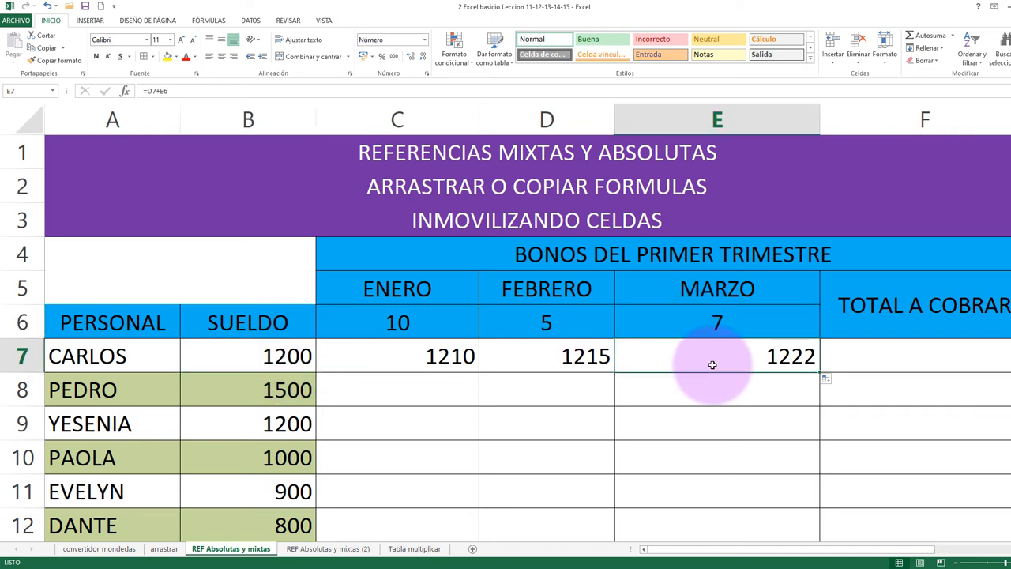
{"action": "left_click", "coordinate": [322, 354]}
{"action": "left_click", "coordinate": [715, 356]}
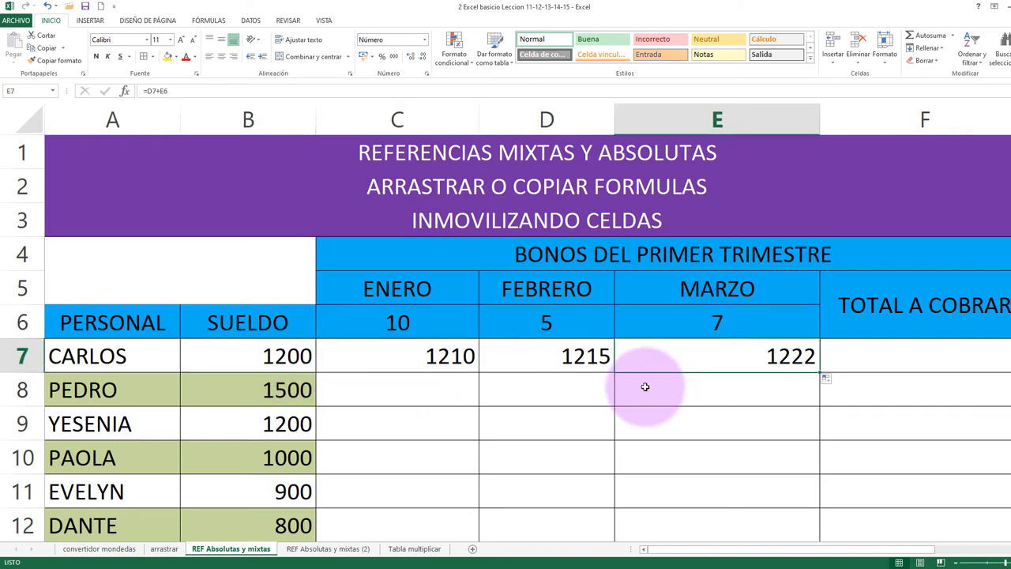
{"action": "left_click", "coordinate": [547, 356]}
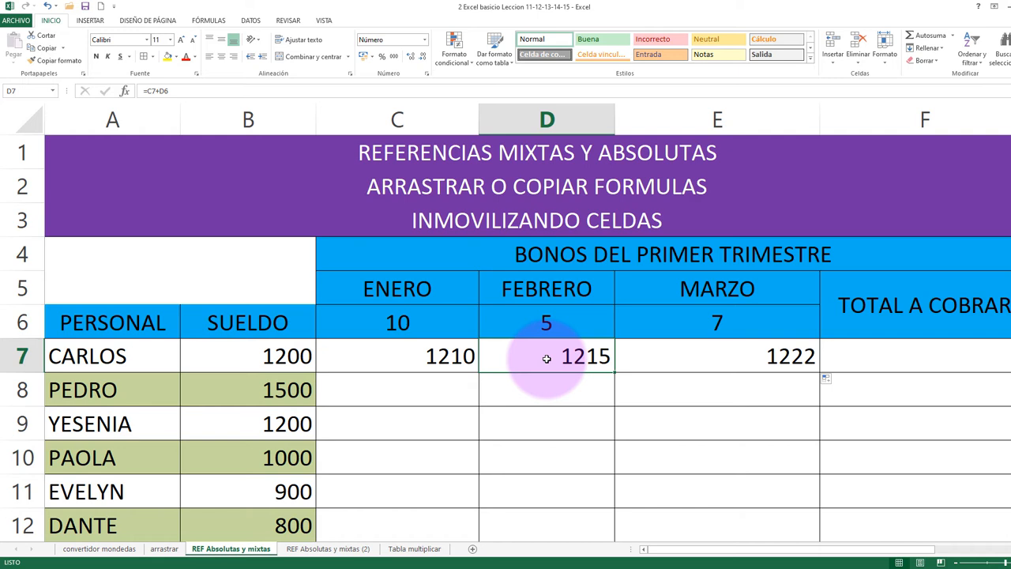
{"action": "left_click", "coordinate": [641, 364]}
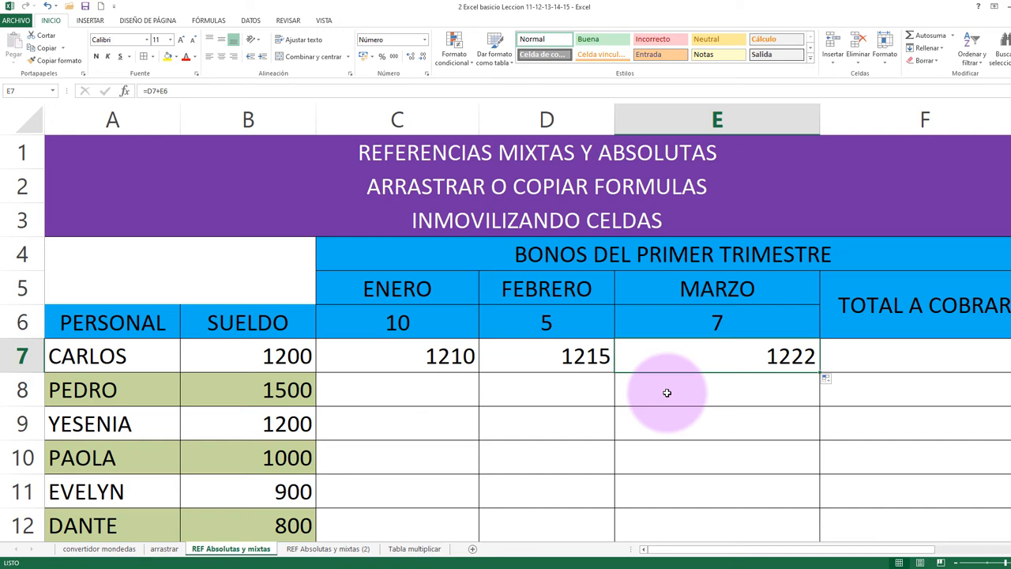
{"action": "scroll", "coordinate": [667, 393], "scroll_direction": "down", "scroll_amount": 1}
{"action": "left_click", "coordinate": [508, 282]}
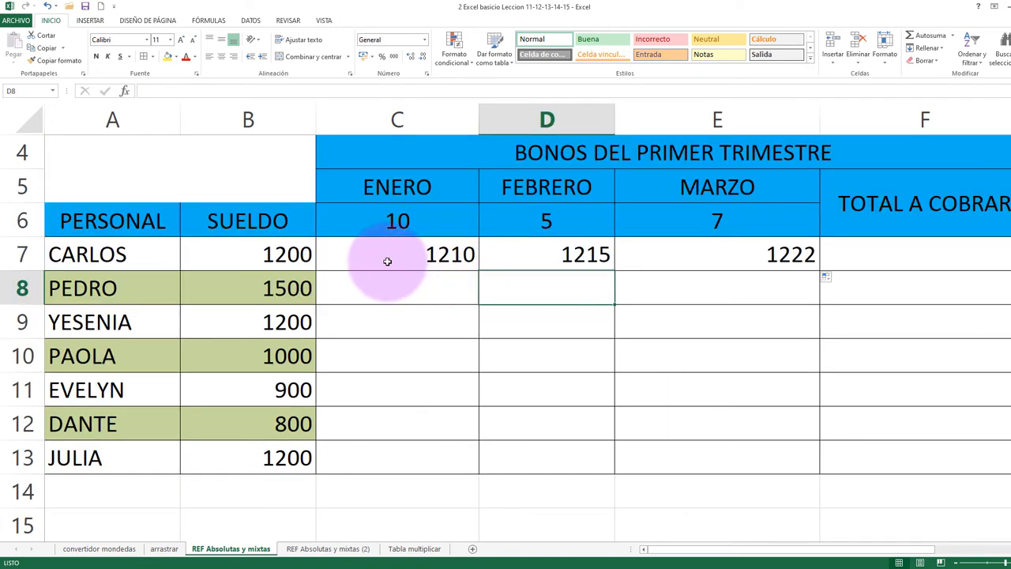
- Illustrate a rightward copy in the empty area below the table by extending a selection from A17 across row 17 to column F
{"action": "left_click_drag", "start_coordinate": [388, 260], "coordinate": [386, 458]}
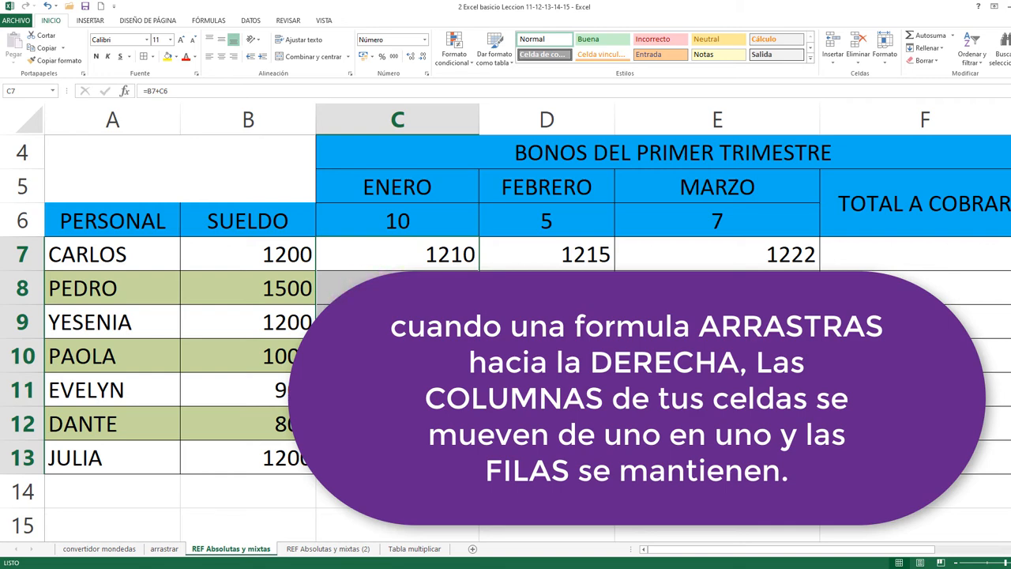
{"action": "left_click", "coordinate": [397, 356]}
{"action": "scroll", "coordinate": [402, 297], "scroll_direction": "down", "scroll_amount": 2}
{"action": "scroll", "coordinate": [155, 273], "scroll_direction": "down", "scroll_amount": 1}
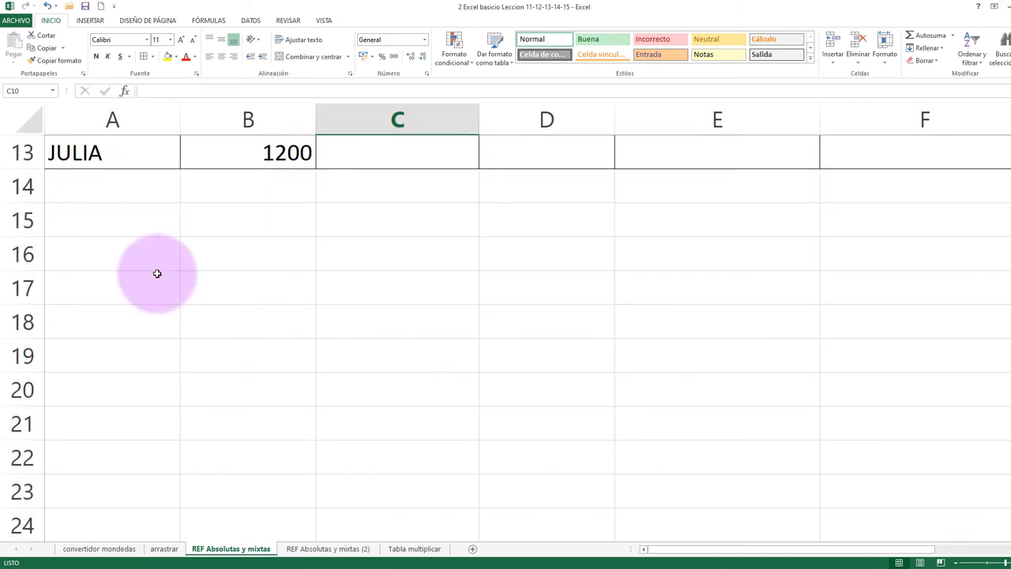
{"action": "scroll", "coordinate": [156, 221], "scroll_direction": "down", "scroll_amount": 1}
{"action": "left_click", "coordinate": [84, 192]}
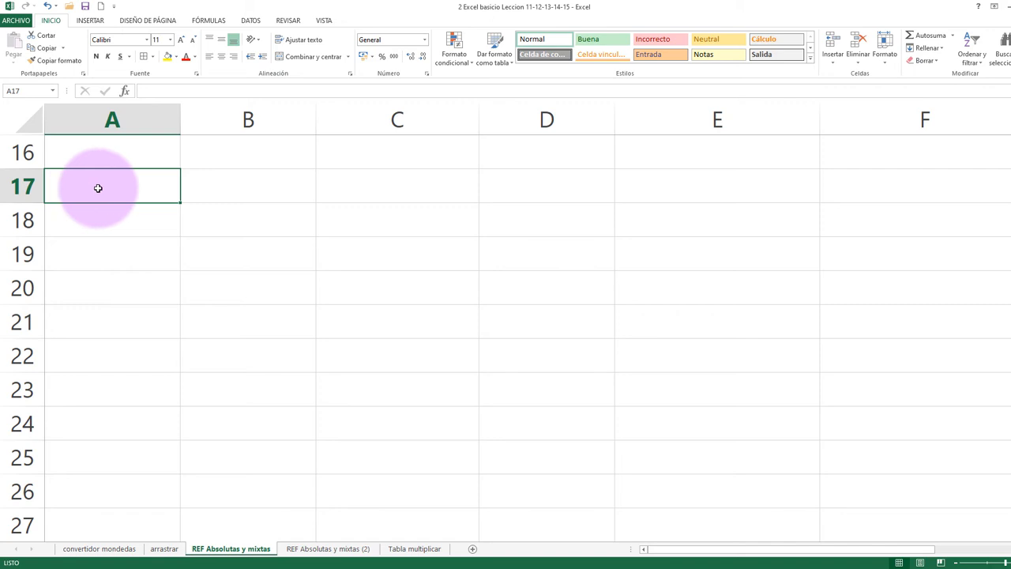
{"action": "left_click_drag", "start_coordinate": [98, 188], "coordinate": [210, 190]}
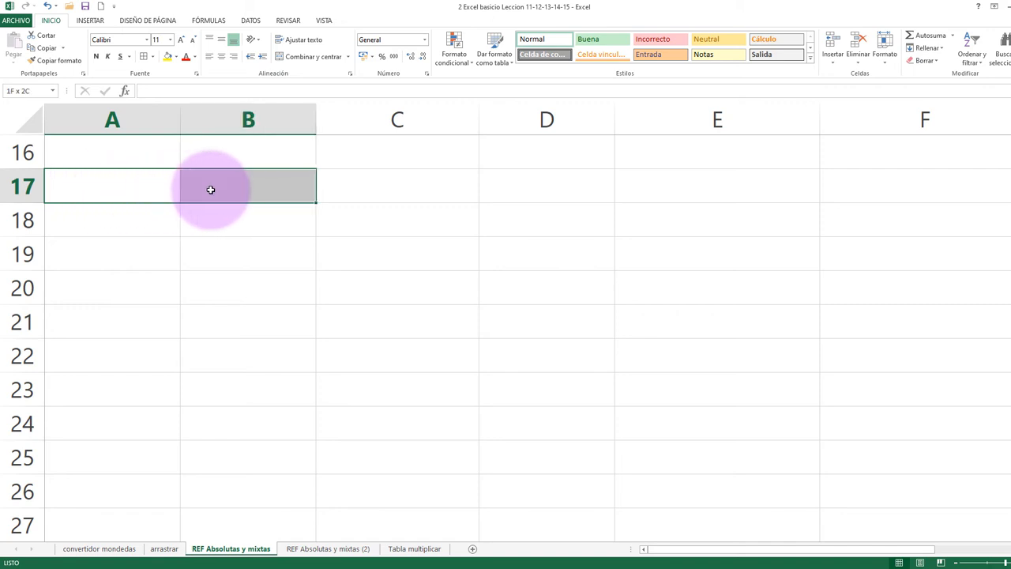
{"action": "left_click_drag", "start_coordinate": [210, 189], "coordinate": [347, 189]}
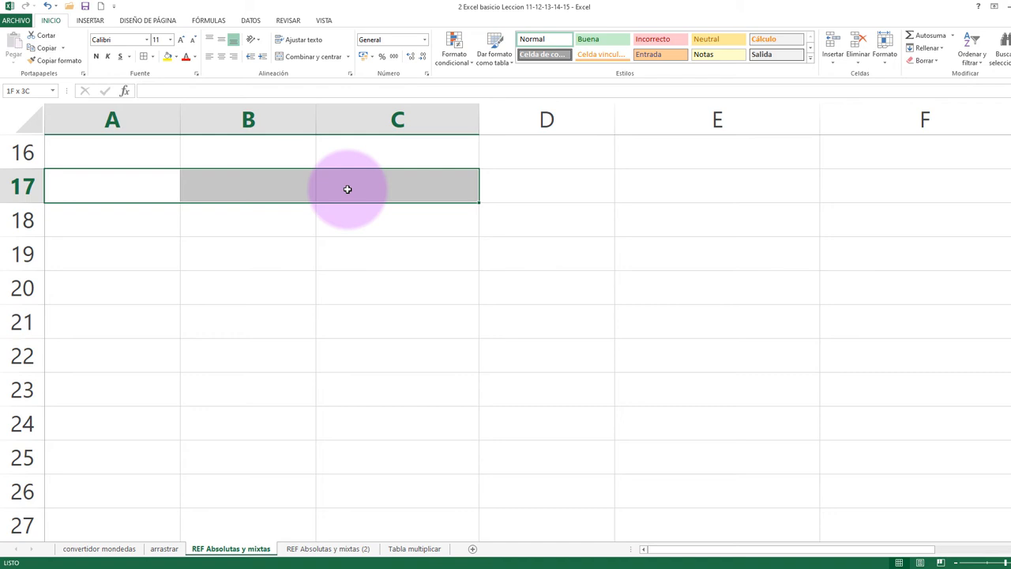
{"action": "left_click_drag", "start_coordinate": [348, 189], "coordinate": [831, 187]}
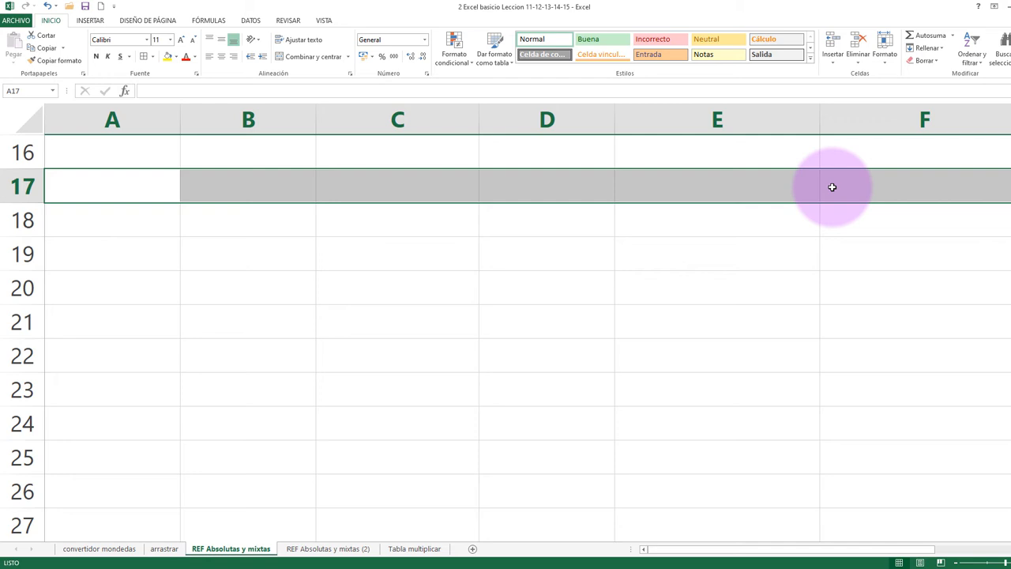
{"action": "left_click", "coordinate": [203, 220]}
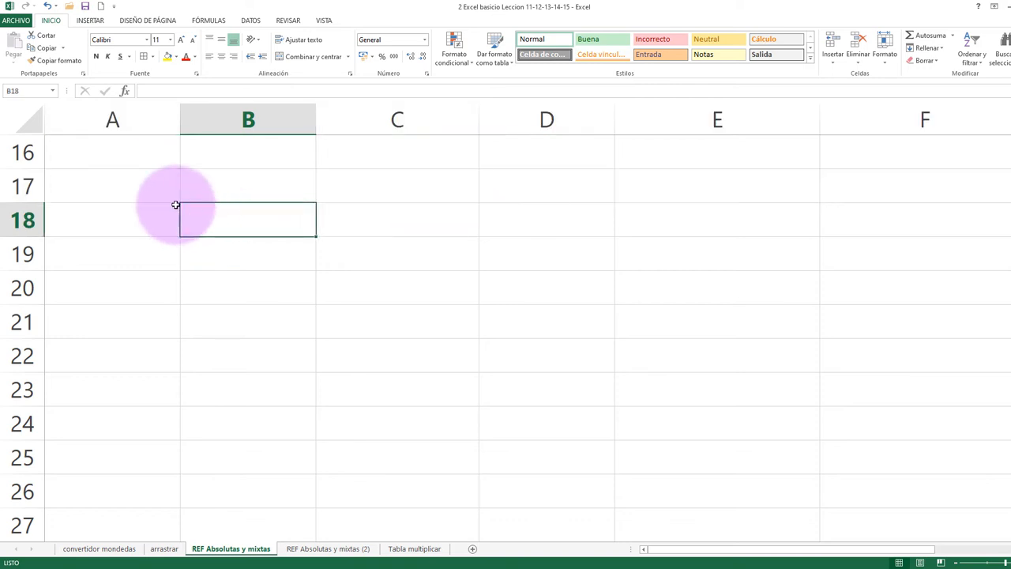
- Contrast a downward copy with a rightward one by selecting from A17 down column A and again across row 17
{"action": "left_click", "coordinate": [117, 189]}
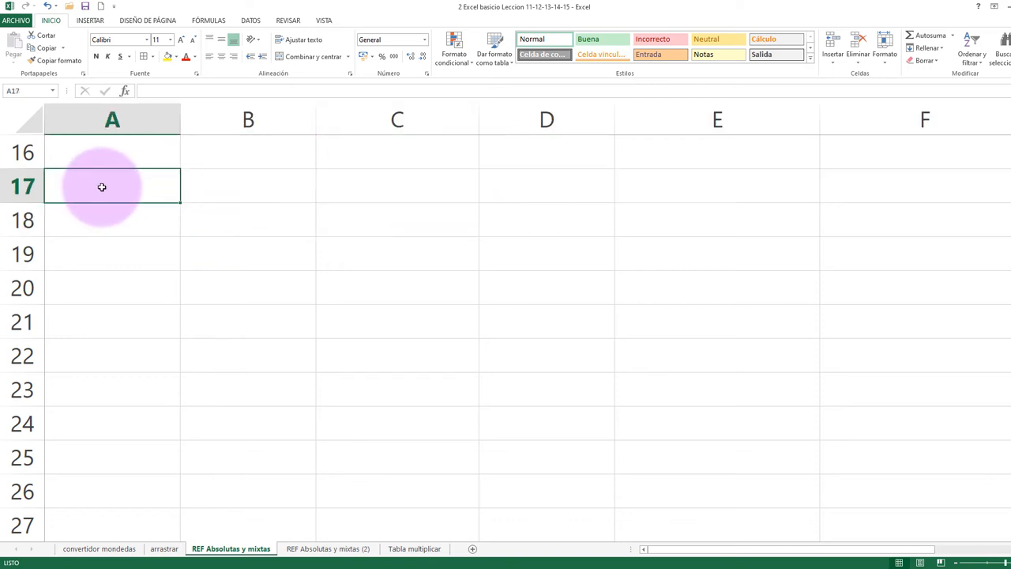
{"action": "left_click_drag", "start_coordinate": [102, 187], "coordinate": [95, 349]}
{"action": "left_click", "coordinate": [99, 245]}
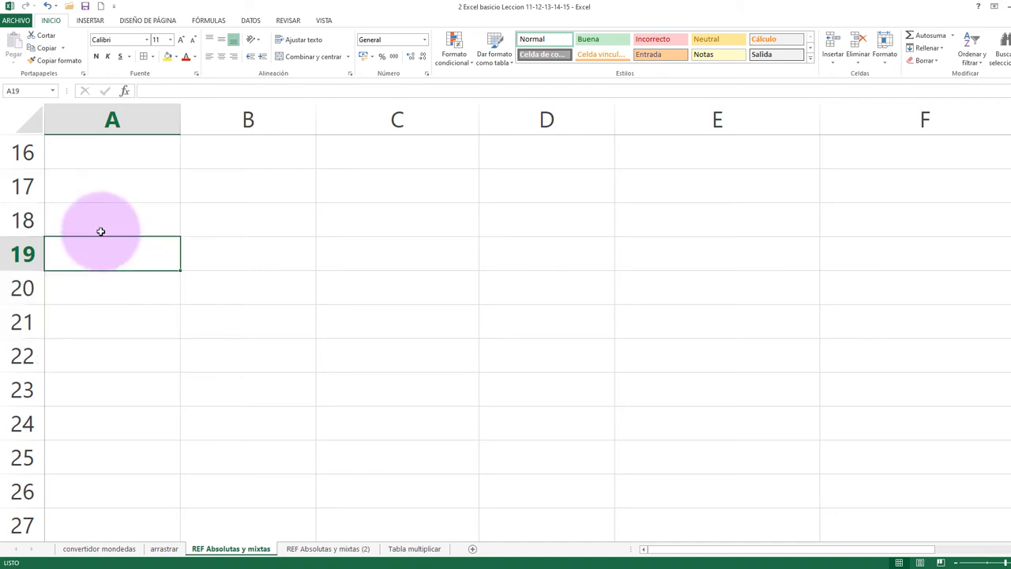
{"action": "left_click", "coordinate": [88, 197]}
{"action": "left_click_drag", "start_coordinate": [87, 196], "coordinate": [857, 179]}
{"action": "left_click", "coordinate": [716, 253]}
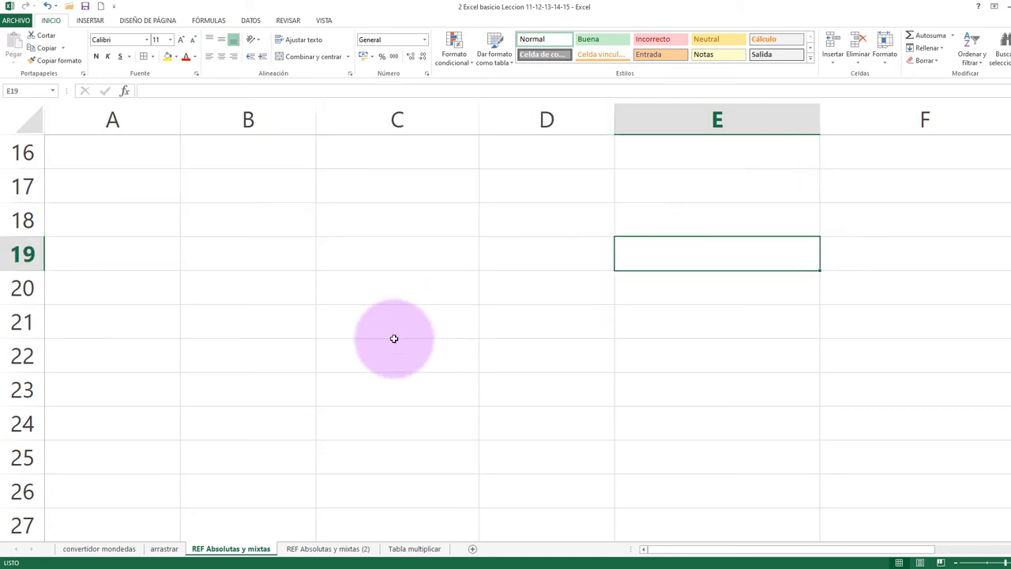
- Return to the bonus table and review the ENERO formula in C7 against salary B7 and bonus C6
{"action": "scroll", "coordinate": [563, 375], "scroll_direction": "up", "scroll_amount": 4}
{"action": "scroll", "coordinate": [500, 374], "scroll_direction": "up", "scroll_amount": 3}
{"action": "scroll", "coordinate": [501, 374], "scroll_direction": "down", "scroll_amount": 3}
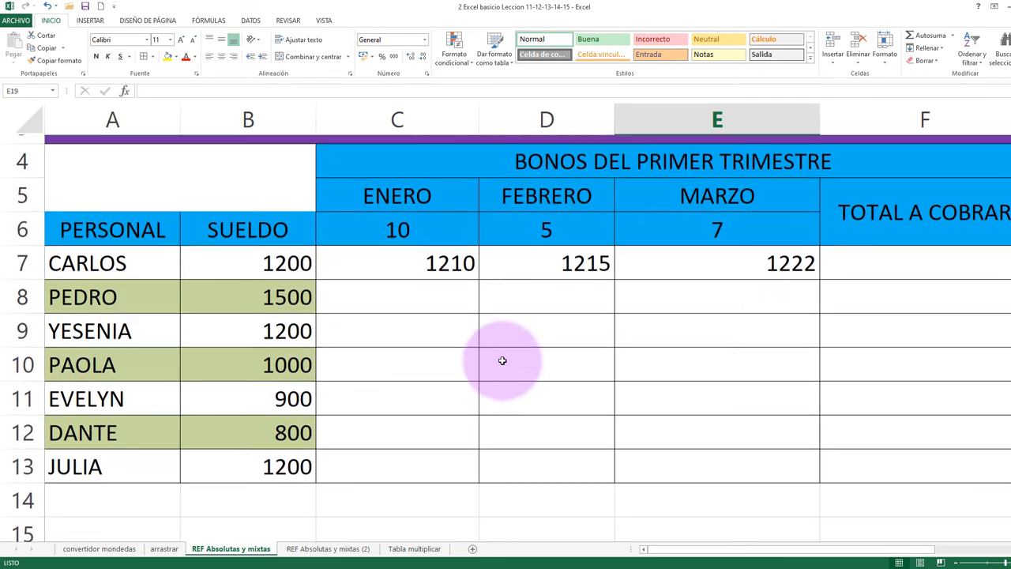
{"action": "scroll", "coordinate": [442, 379], "scroll_direction": "up", "scroll_amount": 3}
{"action": "left_click", "coordinate": [390, 387]}
{"action": "double_click", "coordinate": [406, 354]}
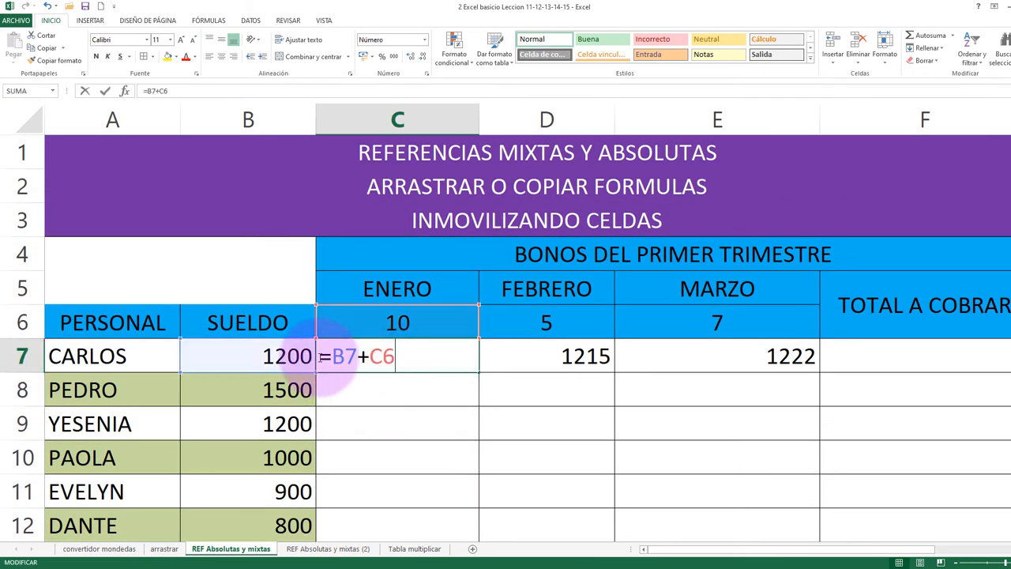
{"action": "left_click", "coordinate": [412, 351]}
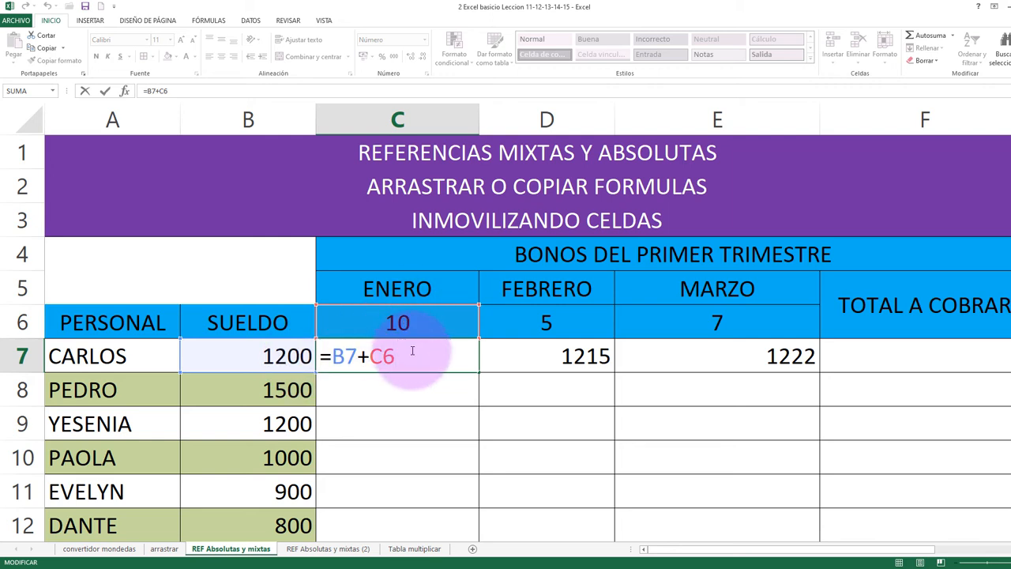
{"action": "key", "text": "Tab"}
{"action": "key", "text": "shift+Right"}
{"action": "left_click", "coordinate": [484, 390]}
{"action": "left_click", "coordinate": [439, 357]}
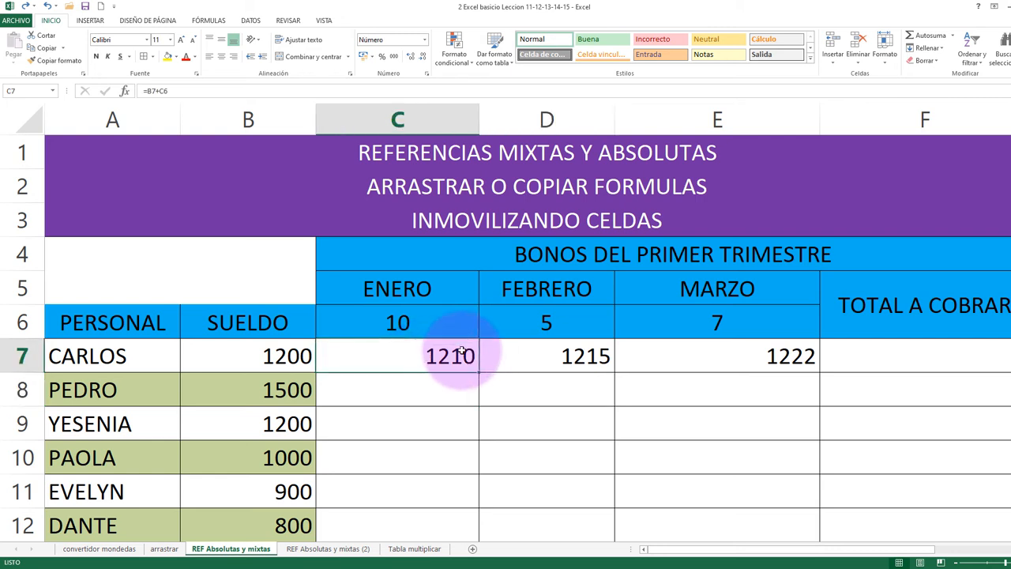
- Clear the FEBRERO and MARZO results in D7:E7 and copy the C7 formula across them again
{"action": "left_click_drag", "start_coordinate": [530, 356], "coordinate": [671, 359]}
{"action": "key", "text": "Delete"}
{"action": "left_click", "coordinate": [555, 381]}
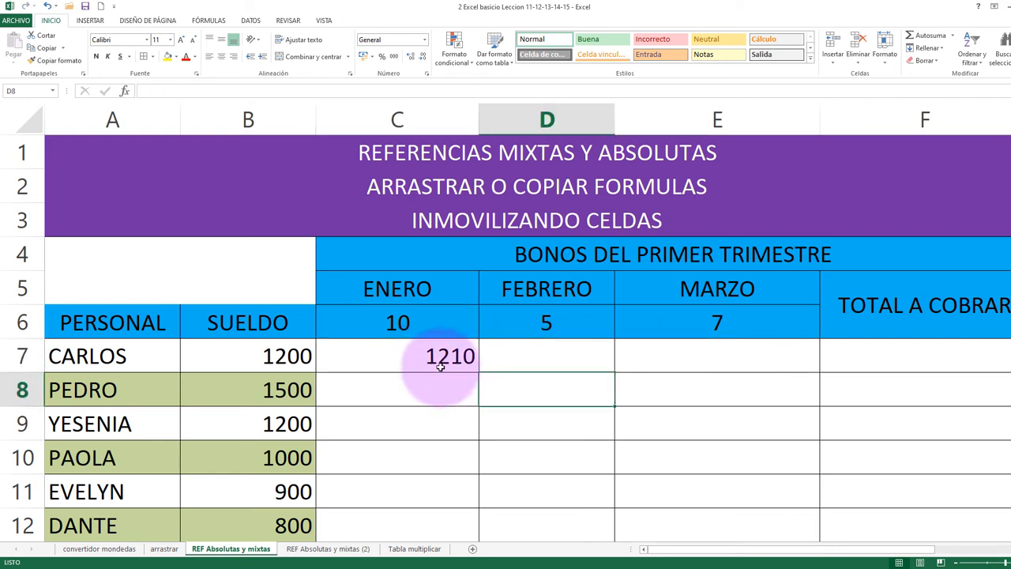
{"action": "left_click", "coordinate": [450, 364]}
{"action": "left_click_drag", "start_coordinate": [474, 372], "coordinate": [749, 375]}
- Compare the formulas in the ENERO, FEBRERO and MARZO cells C7, D7 and E7
{"action": "left_click", "coordinate": [581, 365]}
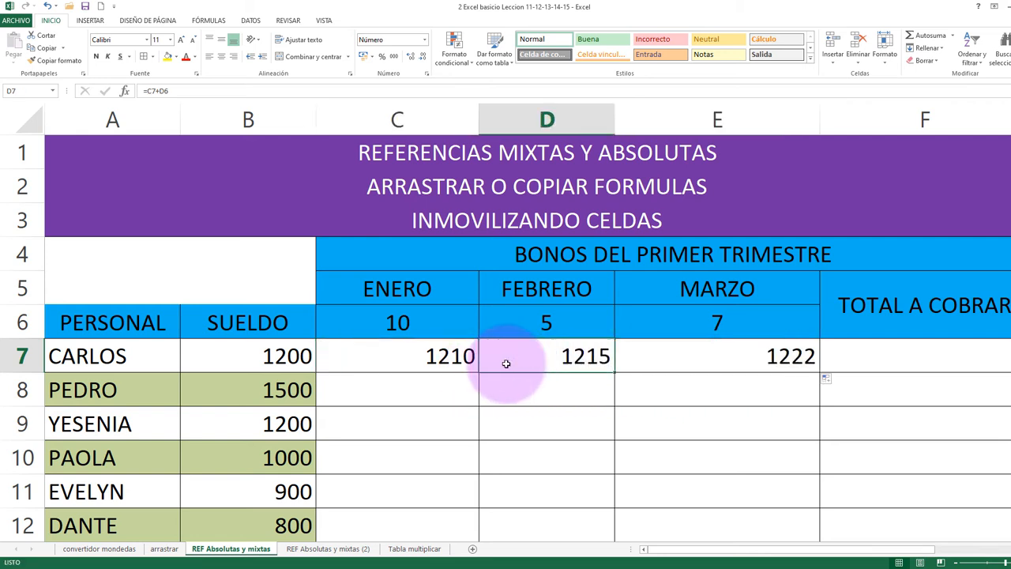
{"action": "left_click", "coordinate": [454, 364]}
{"action": "left_click", "coordinate": [501, 366]}
{"action": "left_click", "coordinate": [679, 364]}
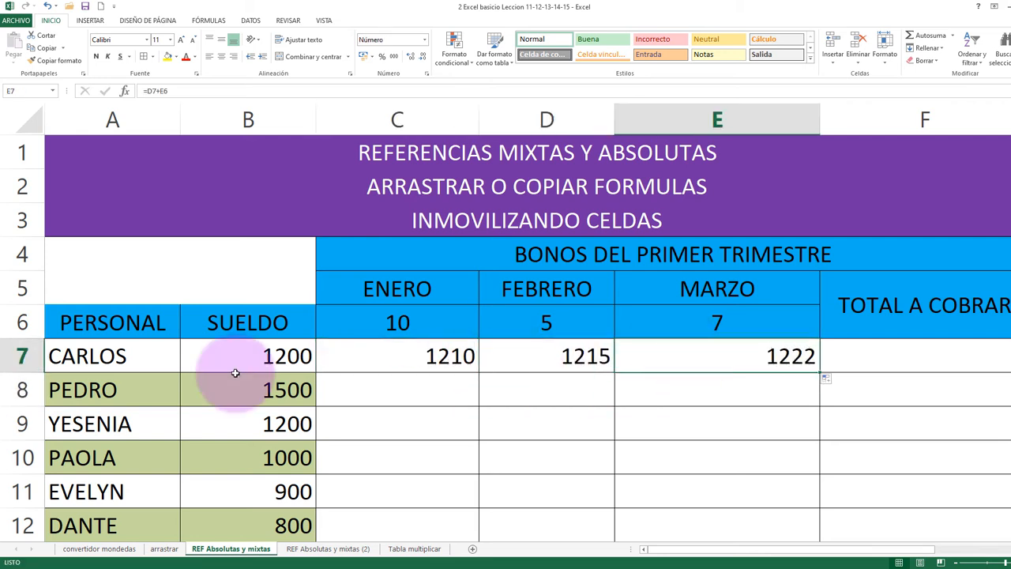
- Insert a blank row 8 directly below the first employee's row
{"action": "left_click", "coordinate": [21, 389]}
{"action": "right_click", "coordinate": [21, 388]}
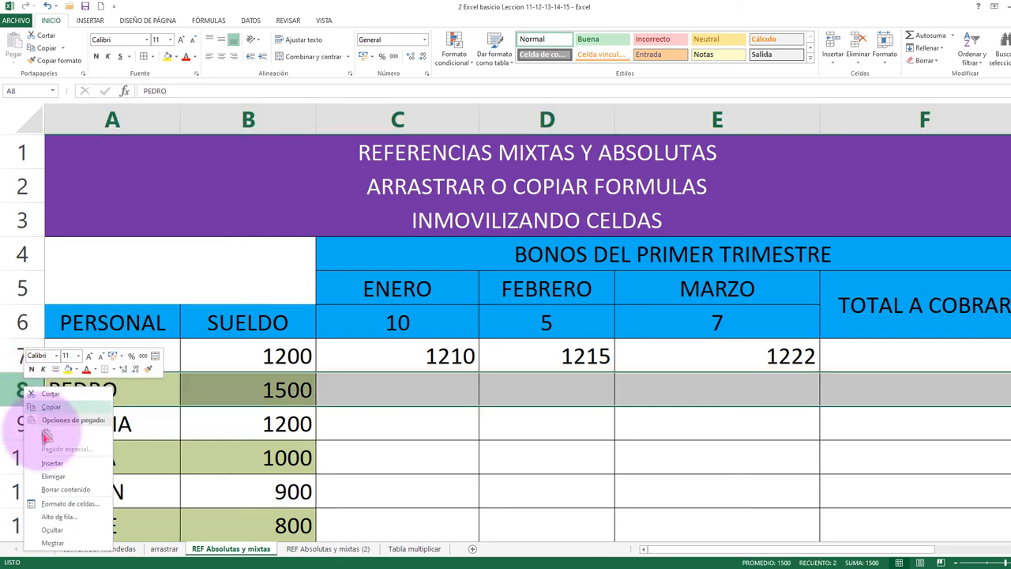
{"action": "left_click", "coordinate": [52, 463]}
{"action": "left_click", "coordinate": [401, 391]}
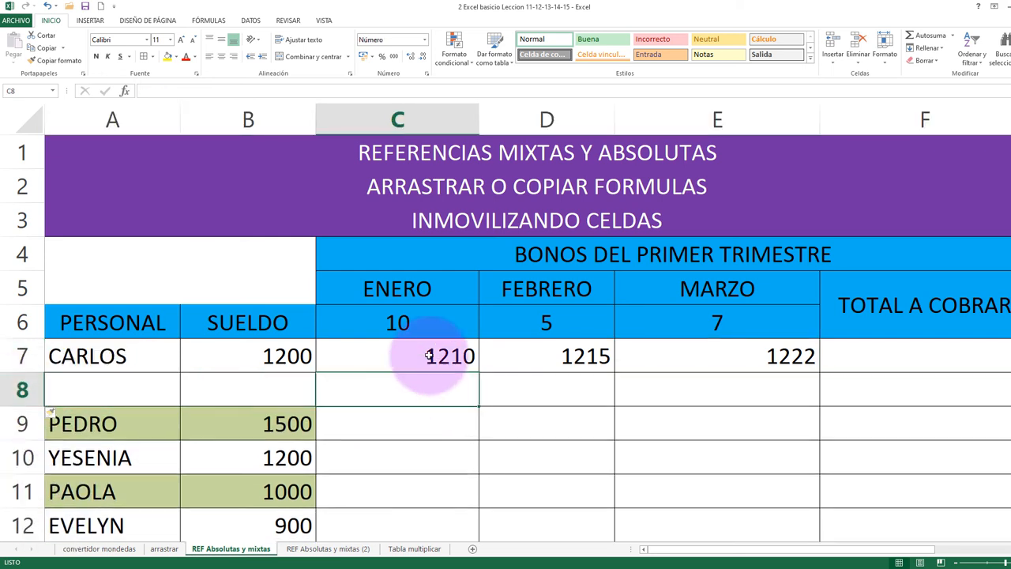
{"action": "left_click", "coordinate": [427, 358]}
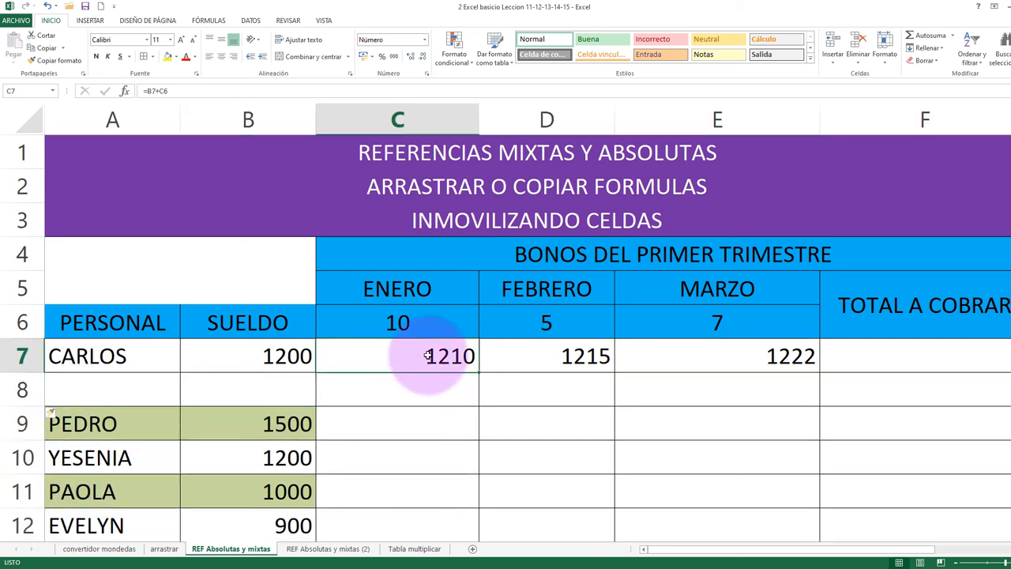
- Write the C7 formula as the plain text B7+C6 in C8 and check it against C7
{"action": "left_click", "coordinate": [391, 381]}
{"action": "type", "text": "B"}
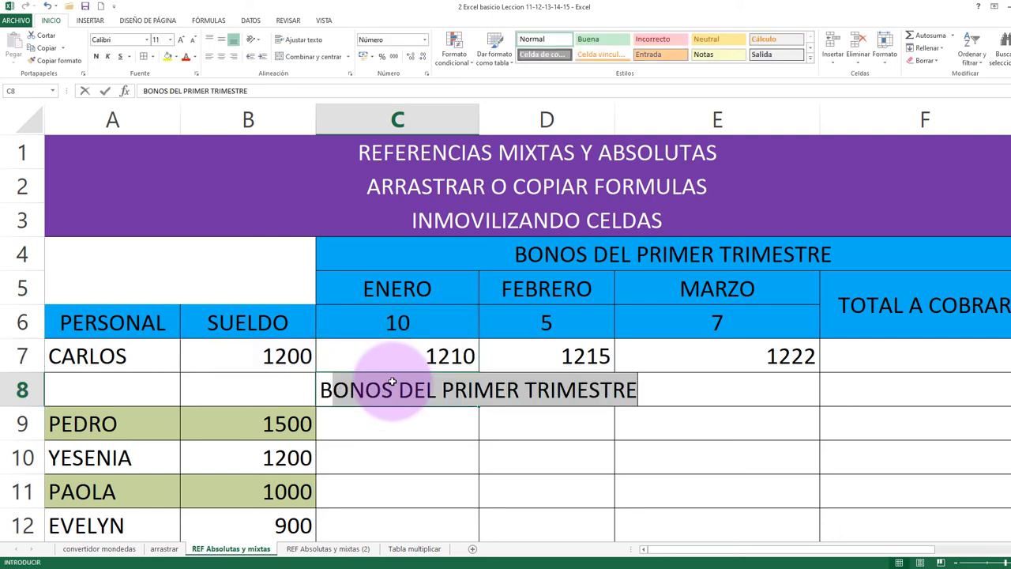
{"action": "type", "text": "7+C6"}
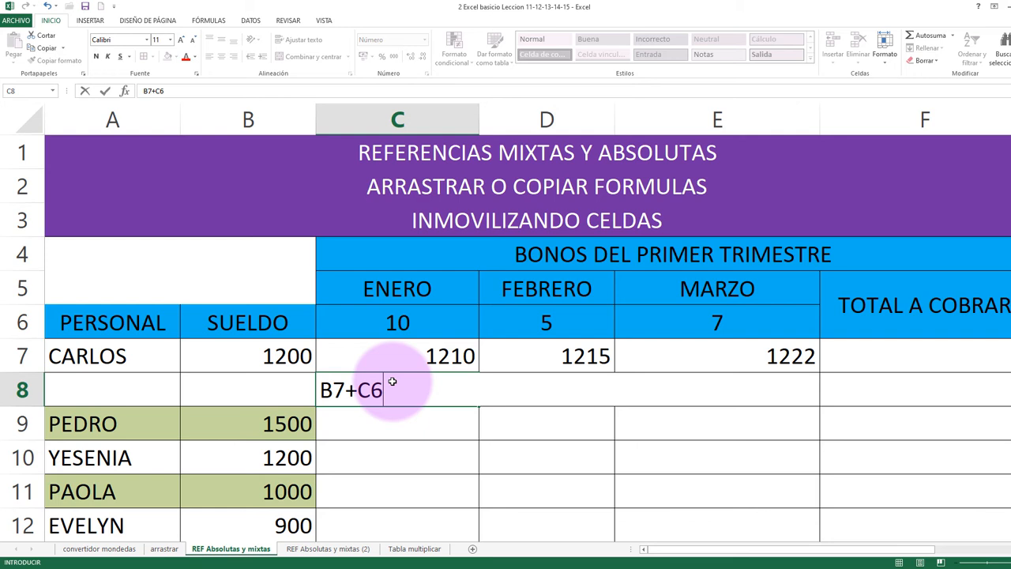
{"action": "key", "text": "F2"}
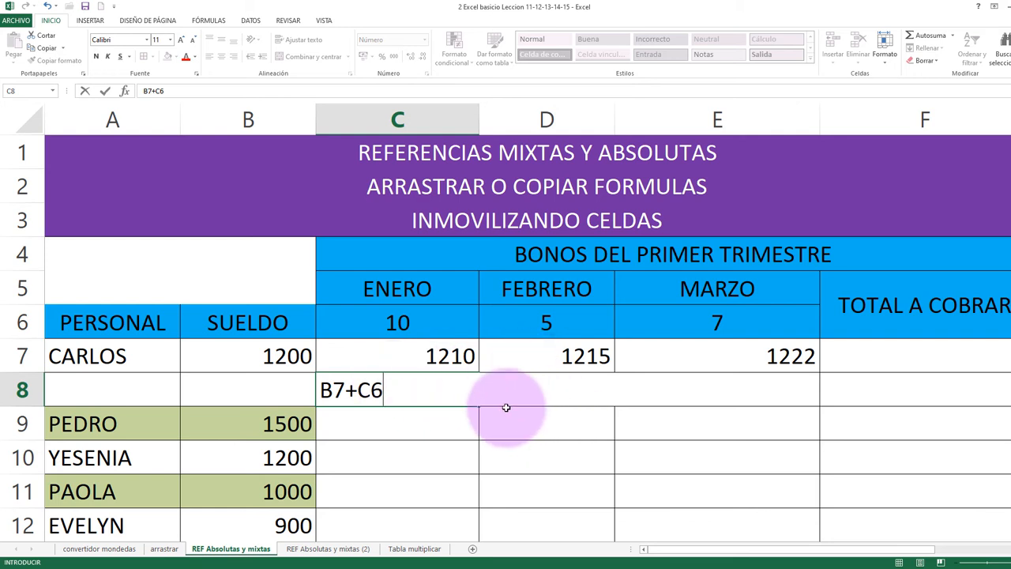
{"action": "key", "text": "Return"}
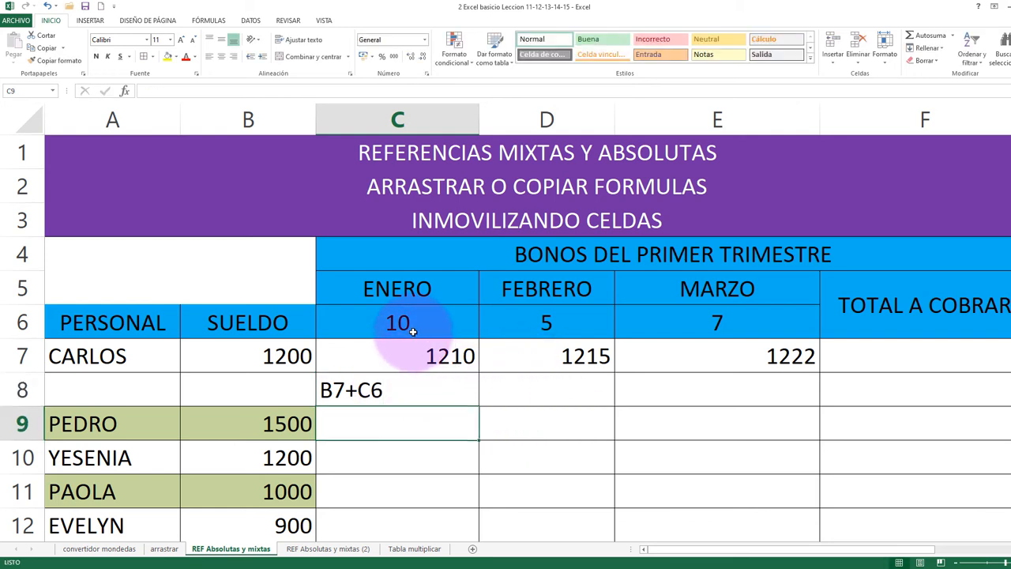
{"action": "double_click", "coordinate": [417, 353]}
{"action": "key", "text": "Tab"}
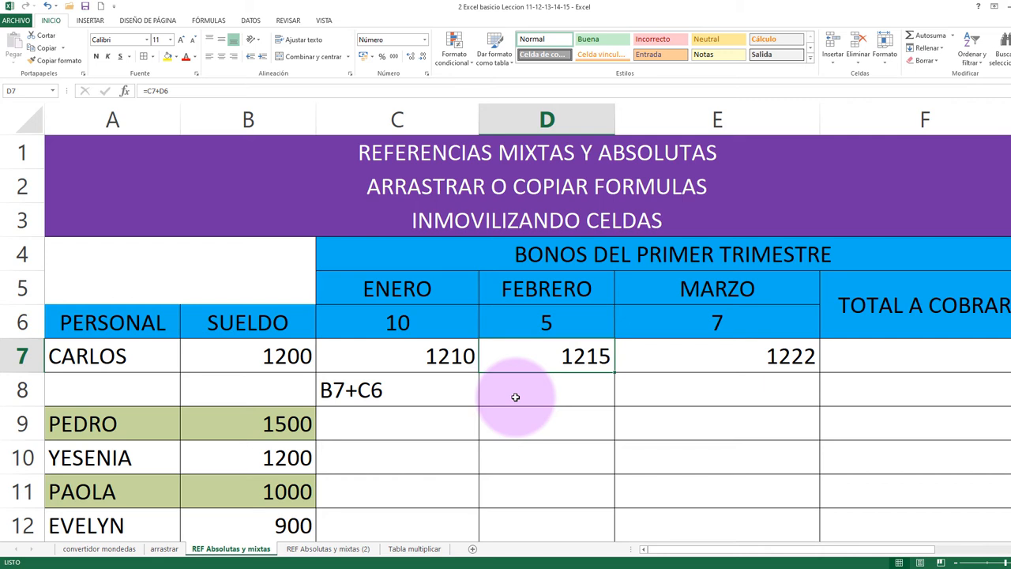
- Clear the copied formulas from D7:E7 and review the references in the C7 formula
{"action": "left_click", "coordinate": [515, 396]}
{"action": "left_click_drag", "start_coordinate": [575, 361], "coordinate": [698, 356]}
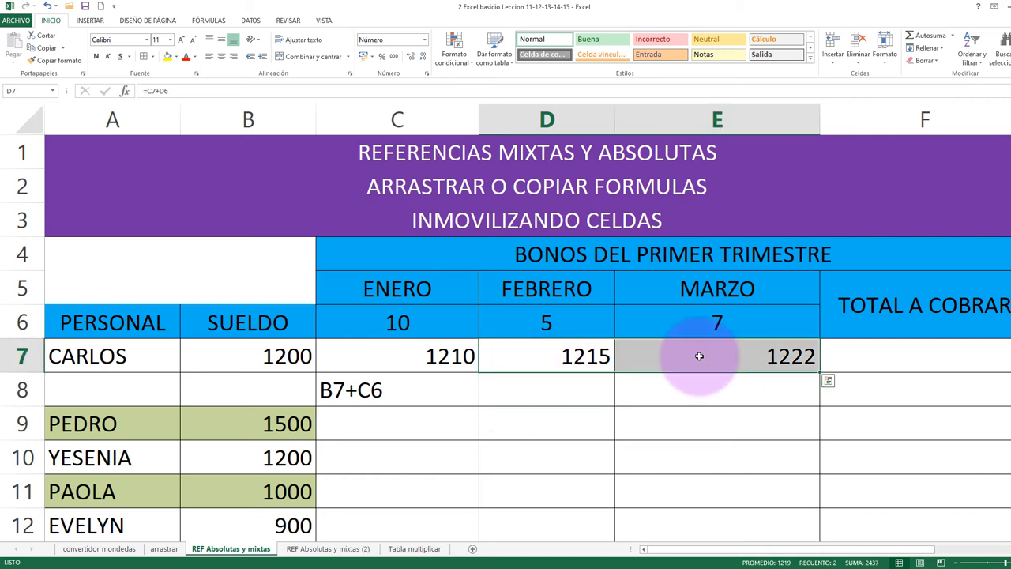
{"action": "key", "text": "Delete"}
{"action": "left_click", "coordinate": [451, 361]}
{"action": "double_click", "coordinate": [411, 356]}
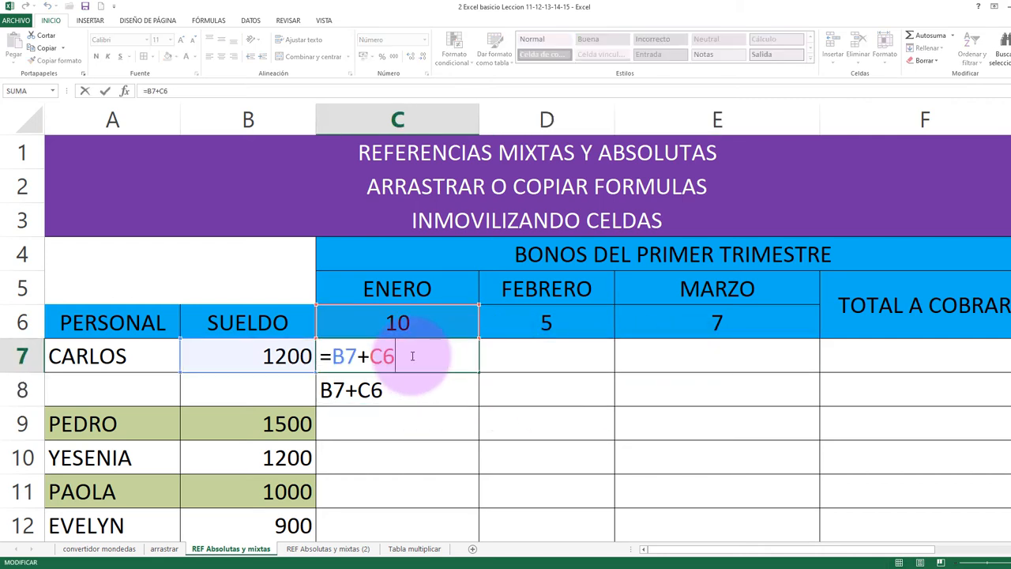
{"action": "double_click", "coordinate": [407, 356]}
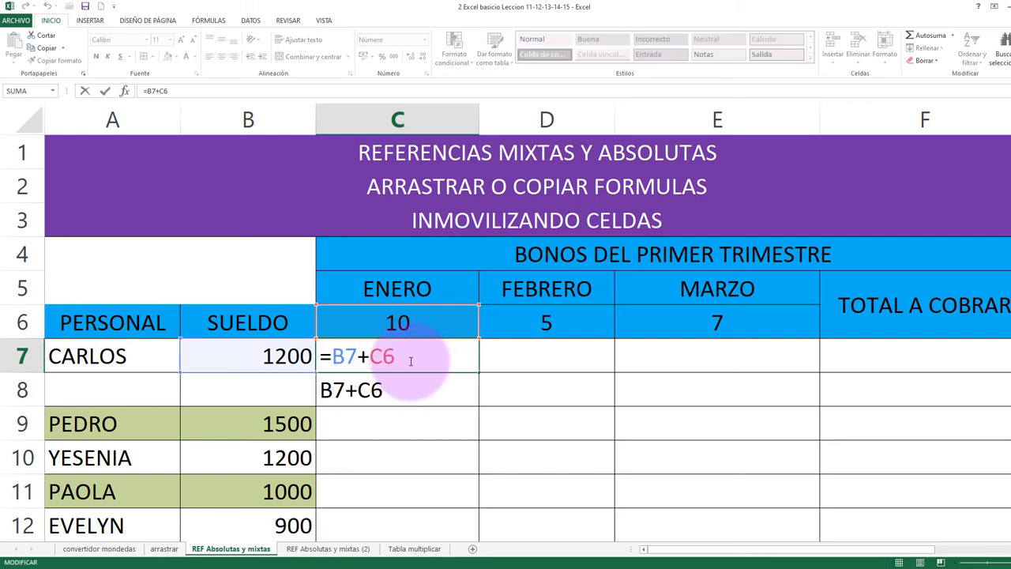
{"action": "left_click_drag", "start_coordinate": [469, 355], "coordinate": [331, 356]}
{"action": "key", "text": "Return"}
- Copy the C7 formula across to the emptied cells D7 and E7
{"action": "left_click", "coordinate": [447, 362]}
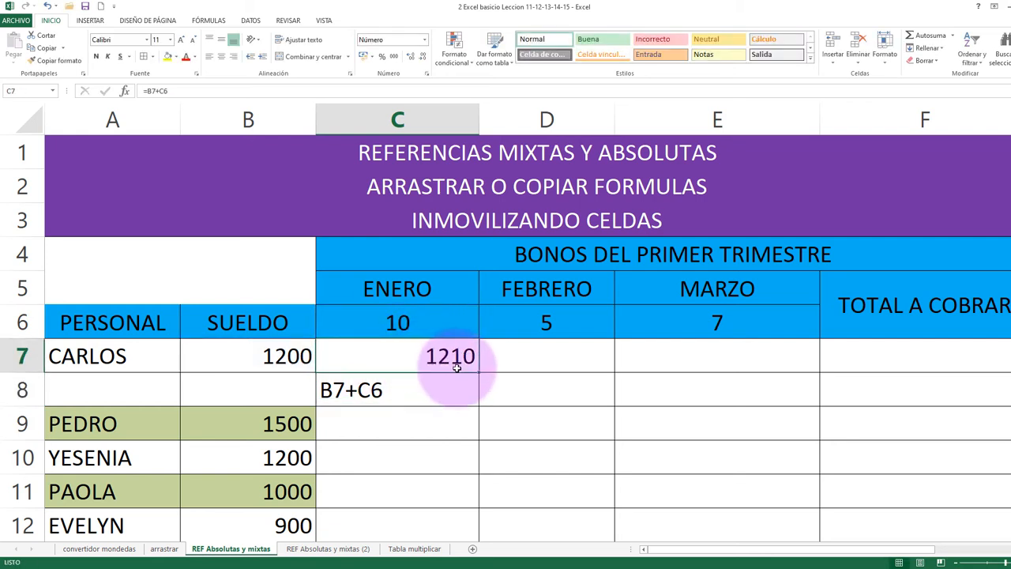
{"action": "left_click_drag", "start_coordinate": [479, 370], "coordinate": [727, 374]}
{"action": "left_click", "coordinate": [523, 386]}
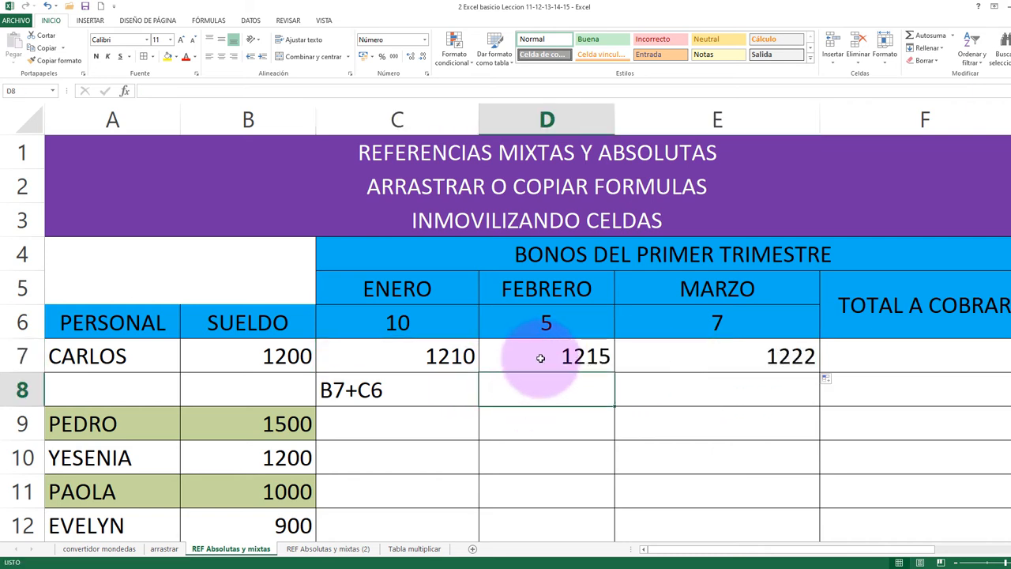
- Inspect the references used by the copied formulas in D7 and E7
{"action": "double_click", "coordinate": [514, 356]}
{"action": "key", "text": "Return"}
{"action": "double_click", "coordinate": [652, 362]}
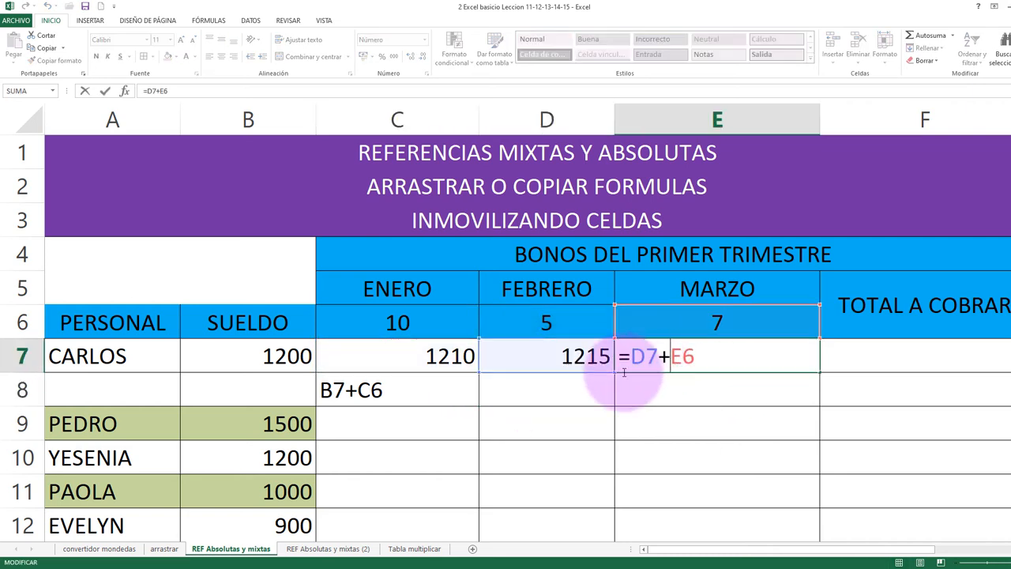
- Write the D7 formula as the plain text C7+D6 in cell D8
{"action": "left_click", "coordinate": [533, 391]}
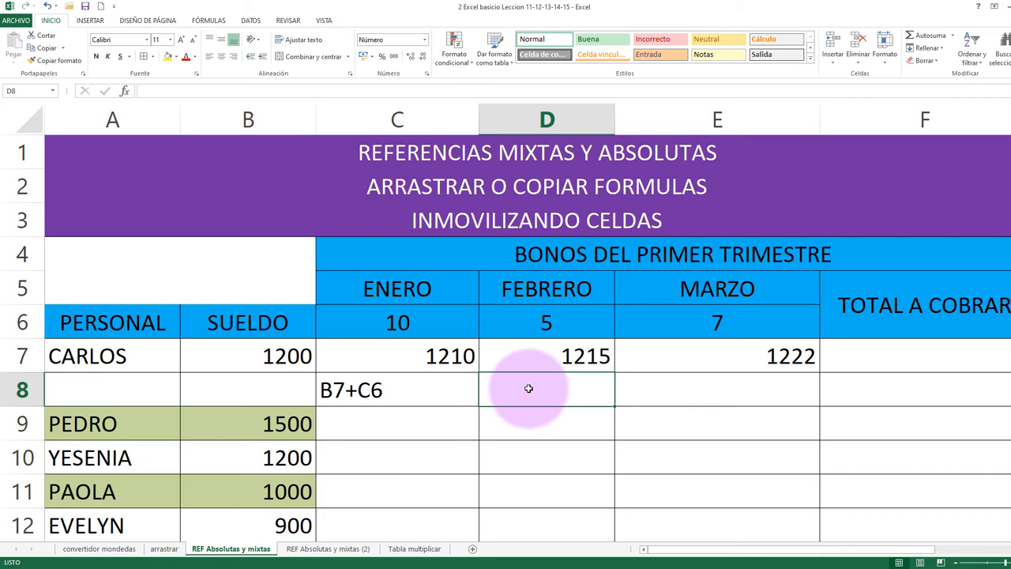
{"action": "type", "text": "C"}
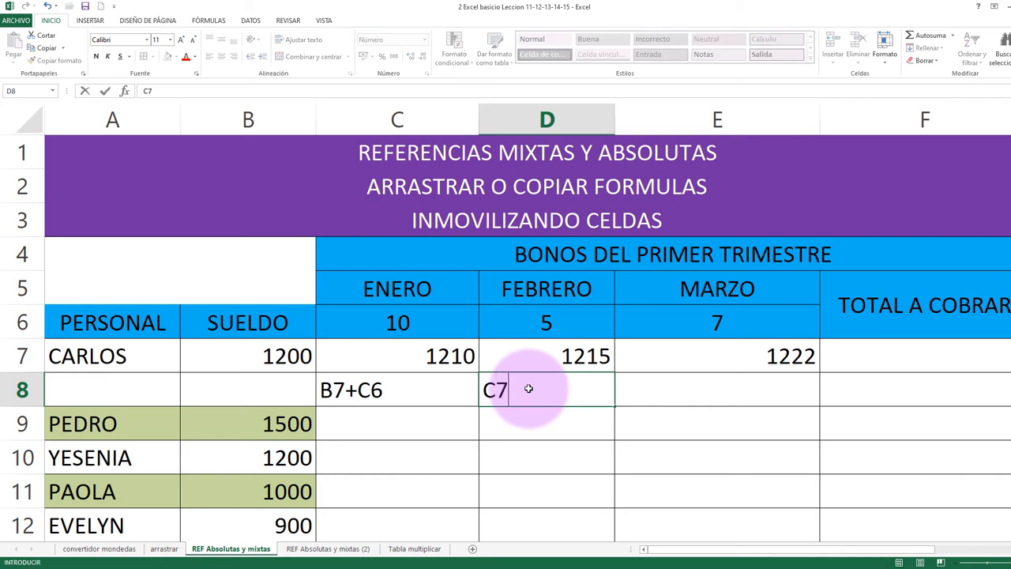
{"action": "type", "text": "7"}
{"action": "left_click", "coordinate": [329, 390]}
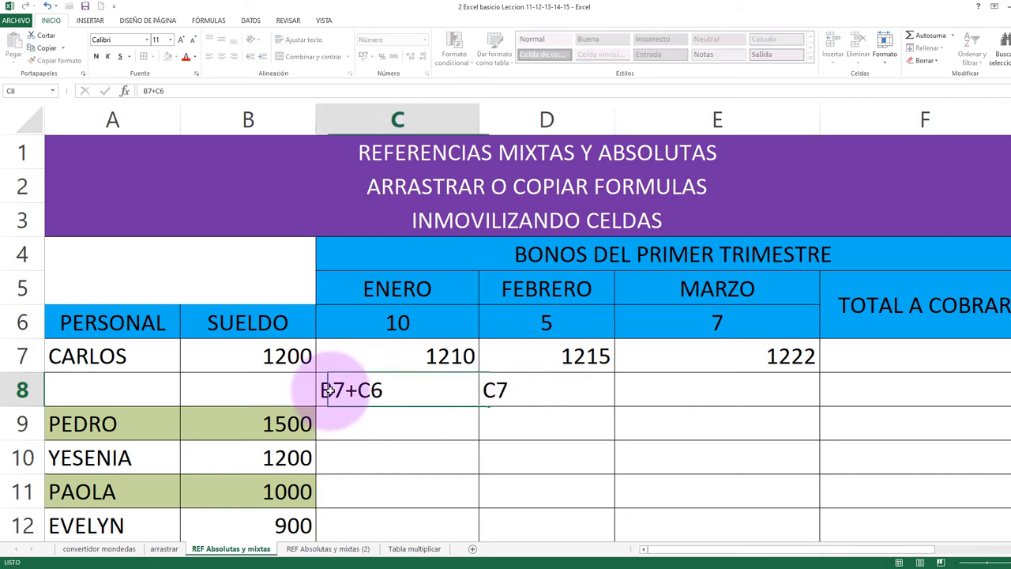
{"action": "double_click", "coordinate": [515, 390]}
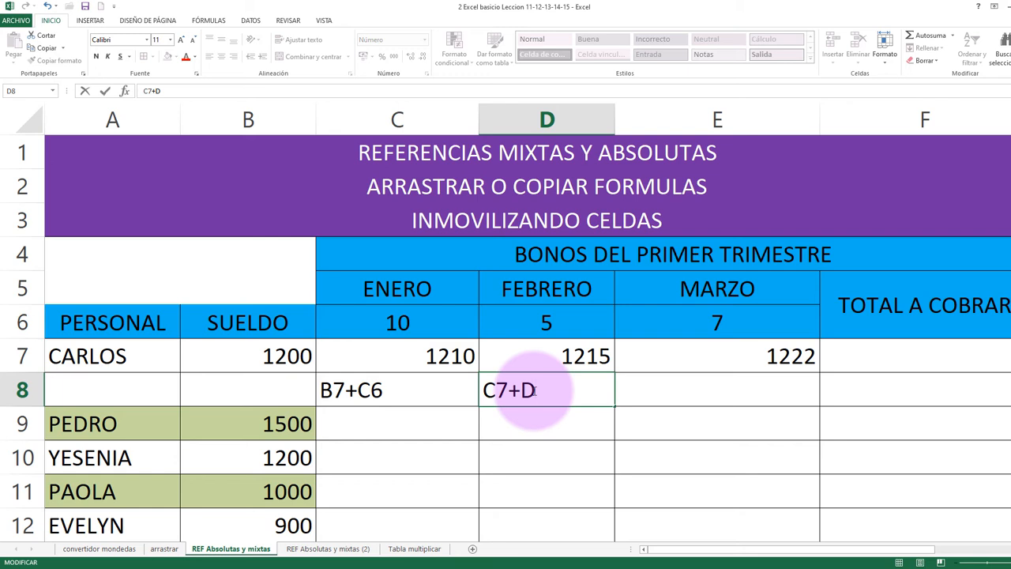
{"action": "left_click", "coordinate": [632, 398]}
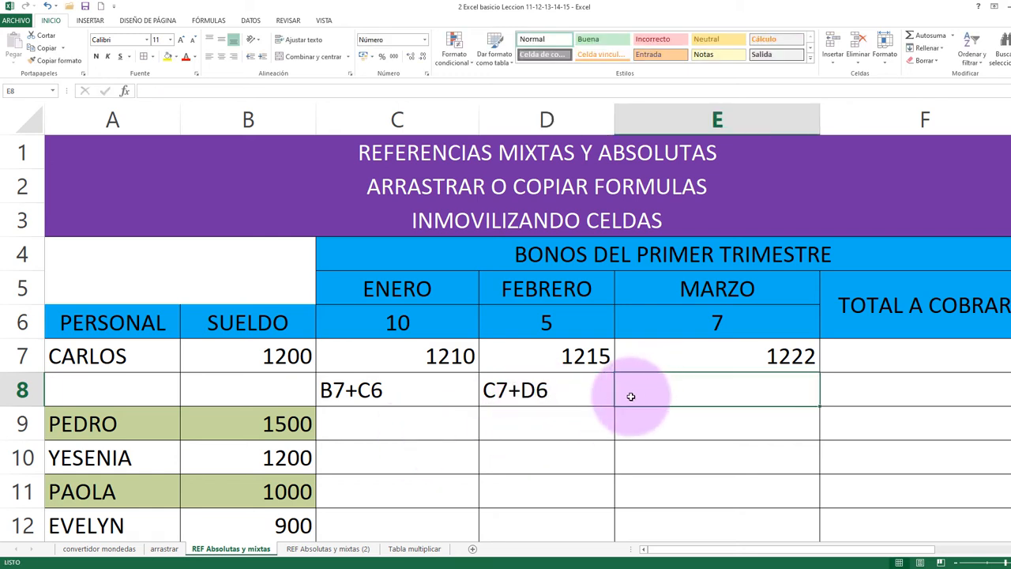
- Compare the D7 and C7 formulas with their plain-text notes in D8 and C8
{"action": "left_click", "coordinate": [547, 368]}
{"action": "double_click", "coordinate": [546, 358]}
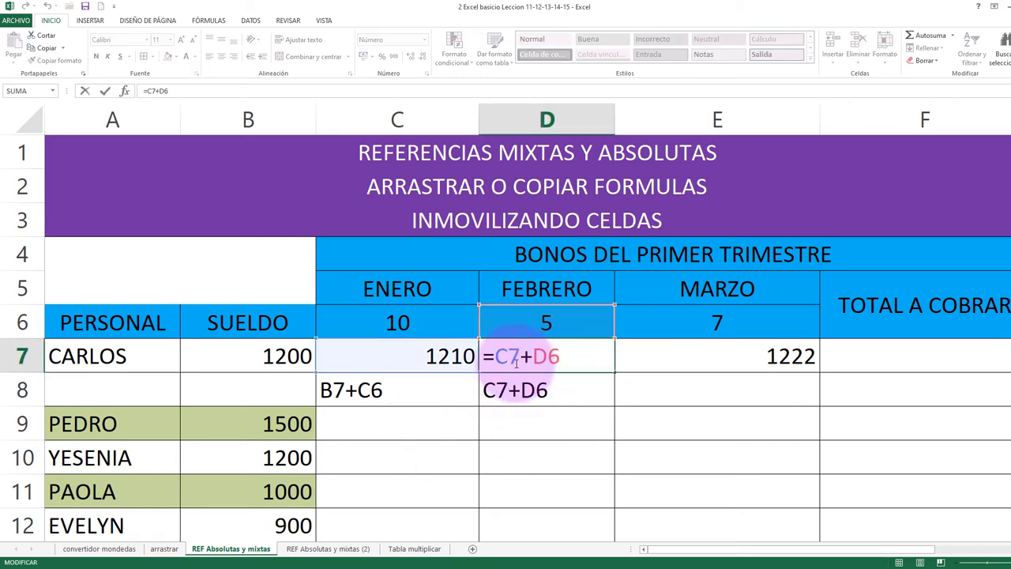
{"action": "double_click", "coordinate": [545, 356]}
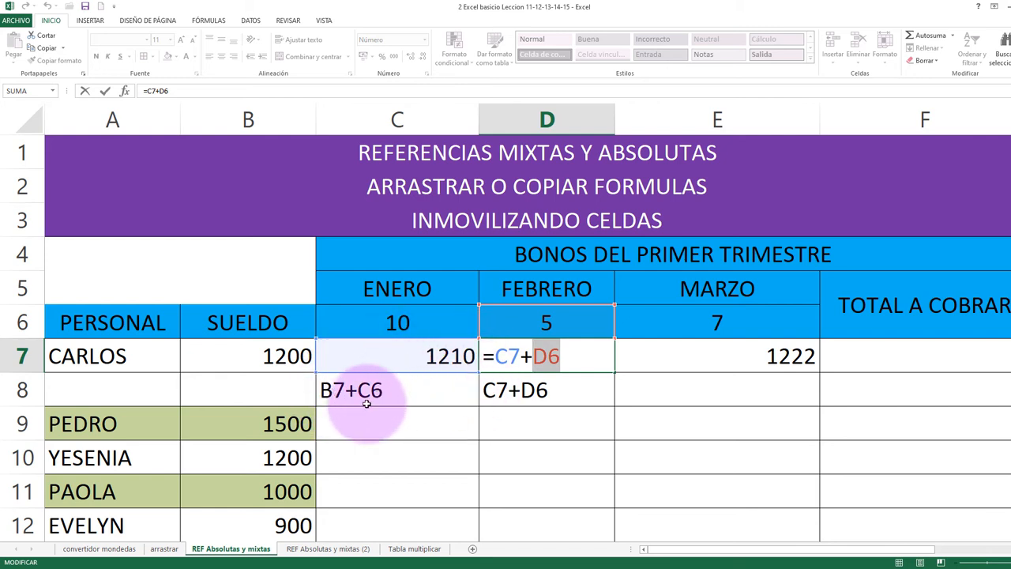
{"action": "left_click", "coordinate": [518, 395]}
{"action": "left_click", "coordinate": [427, 359]}
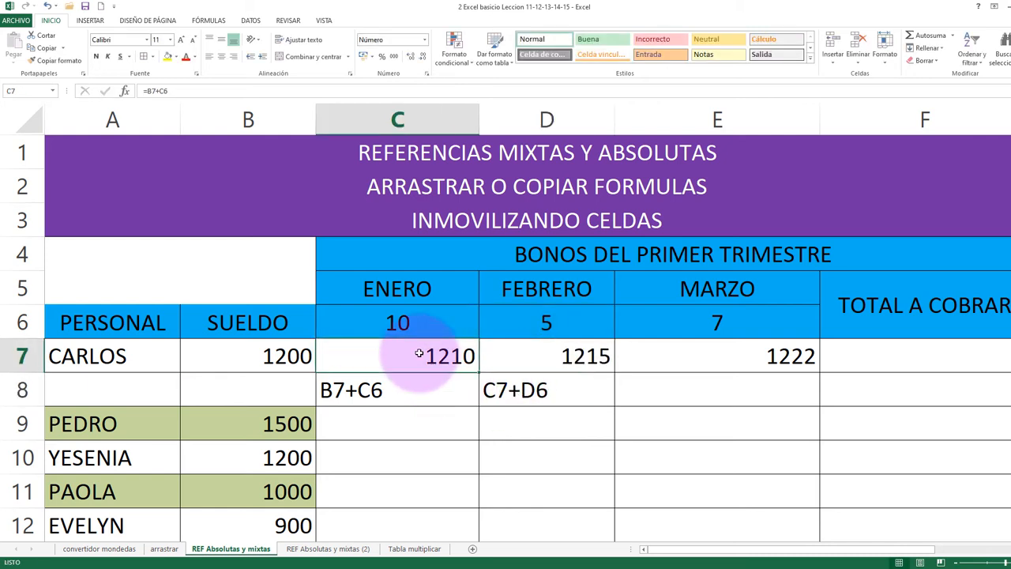
{"action": "double_click", "coordinate": [378, 360]}
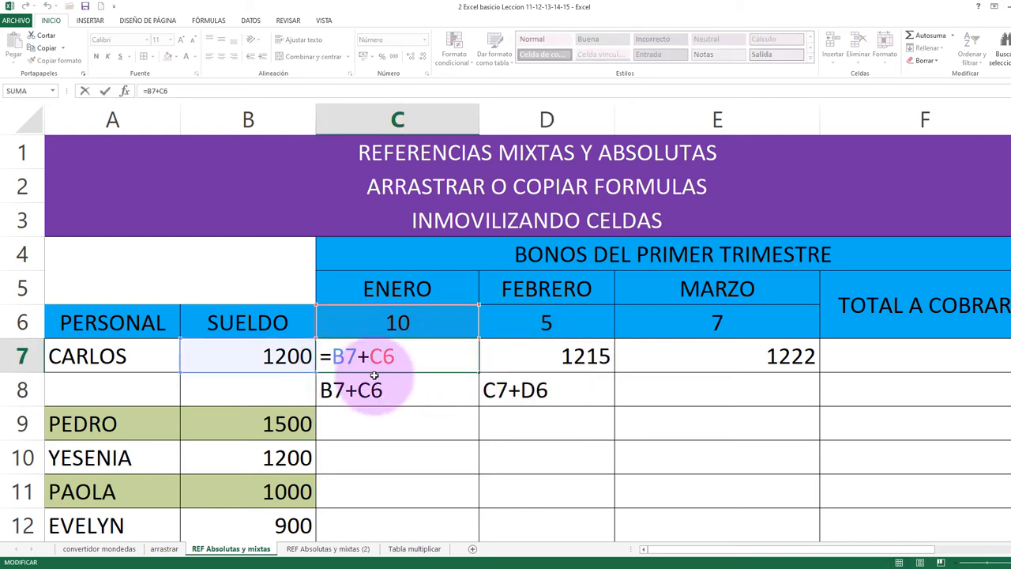
{"action": "left_click", "coordinate": [520, 390]}
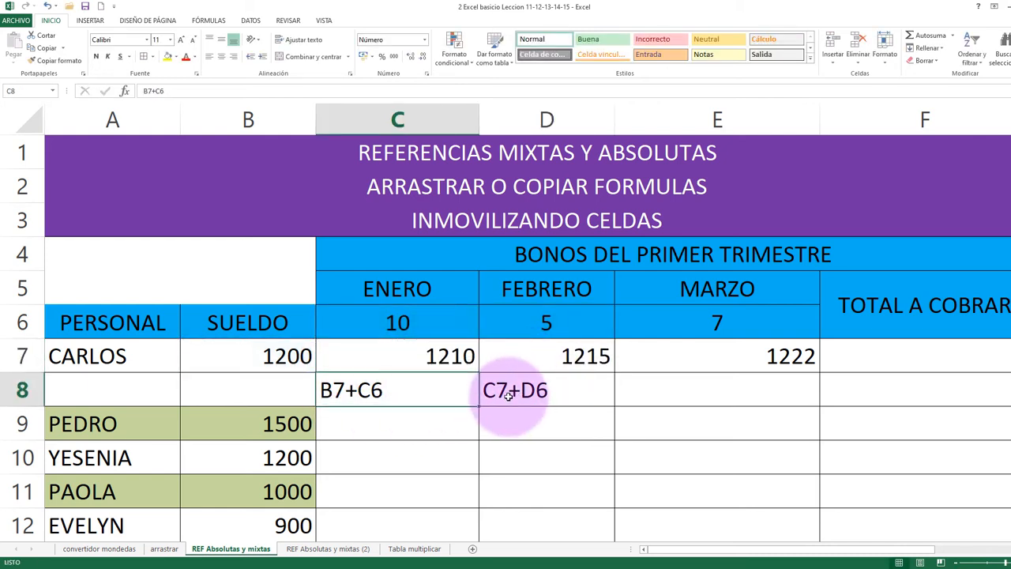
{"action": "double_click", "coordinate": [543, 358]}
{"action": "left_click", "coordinate": [593, 387]}
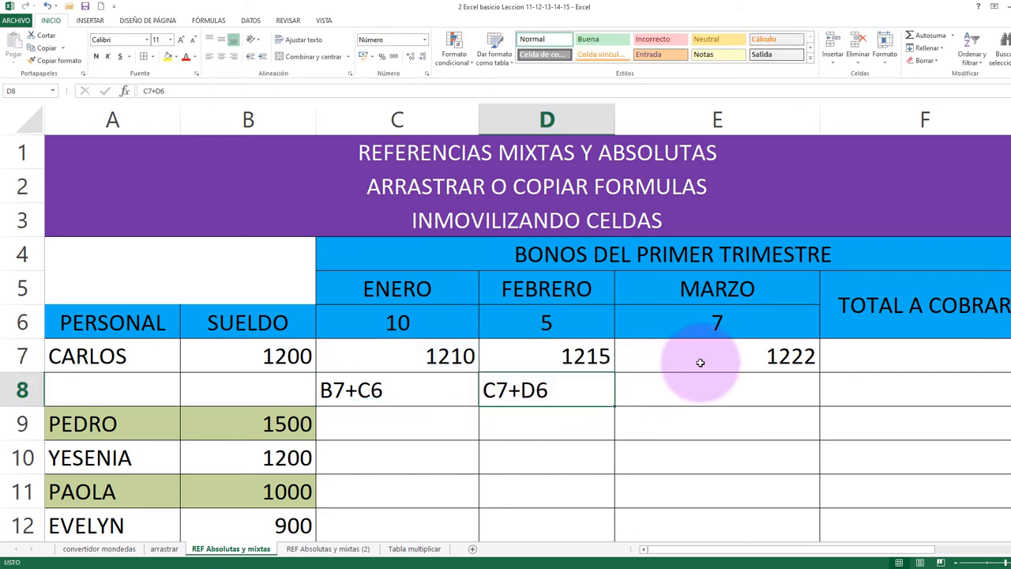
- Write the E7 formula as the plain text D7+E6 in cell E8, following the pattern of the D8 note
{"action": "left_click", "coordinate": [704, 357]}
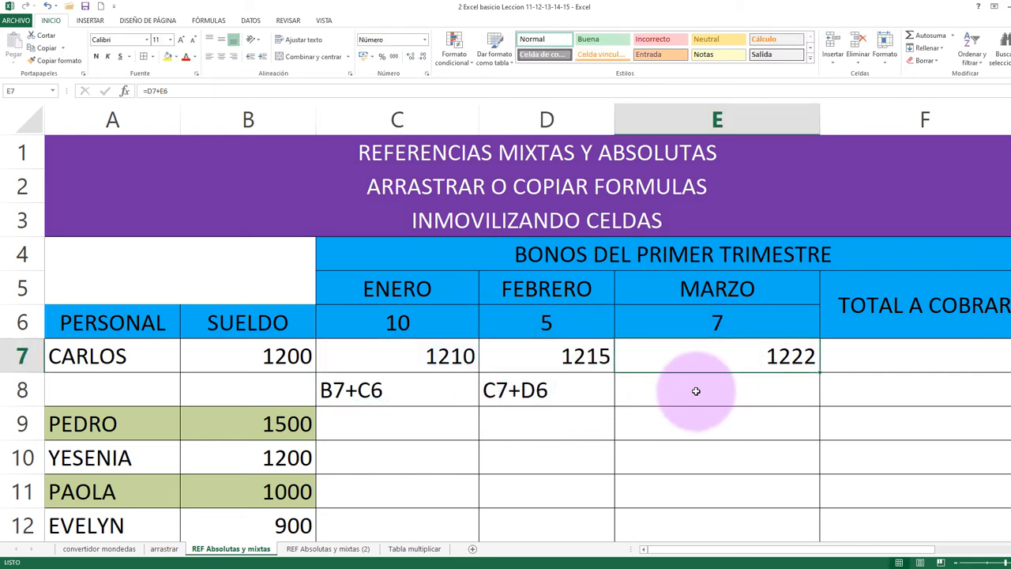
{"action": "left_click", "coordinate": [681, 390]}
{"action": "left_click", "coordinate": [505, 390]}
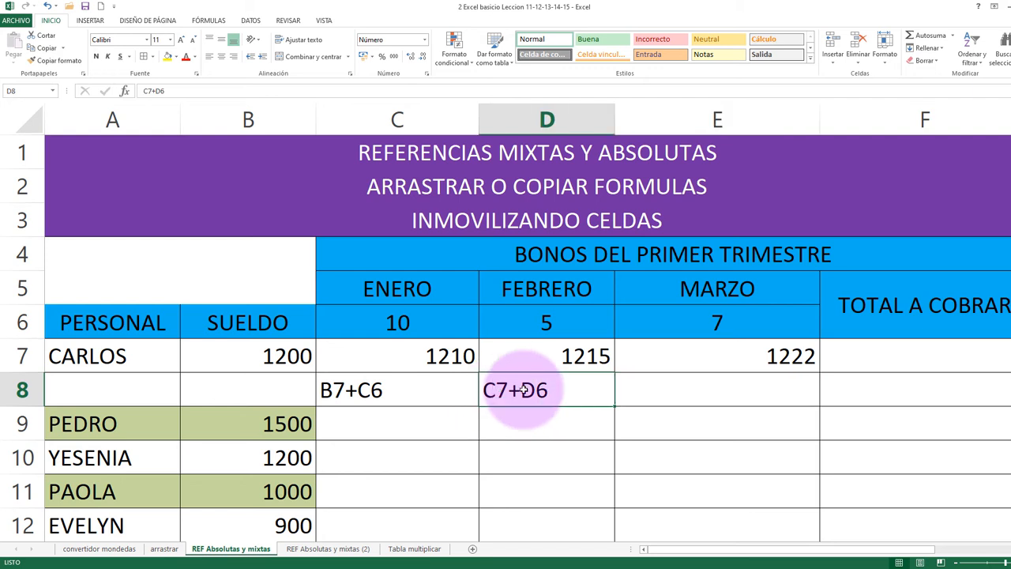
{"action": "left_click", "coordinate": [685, 388]}
{"action": "double_click", "coordinate": [512, 392]}
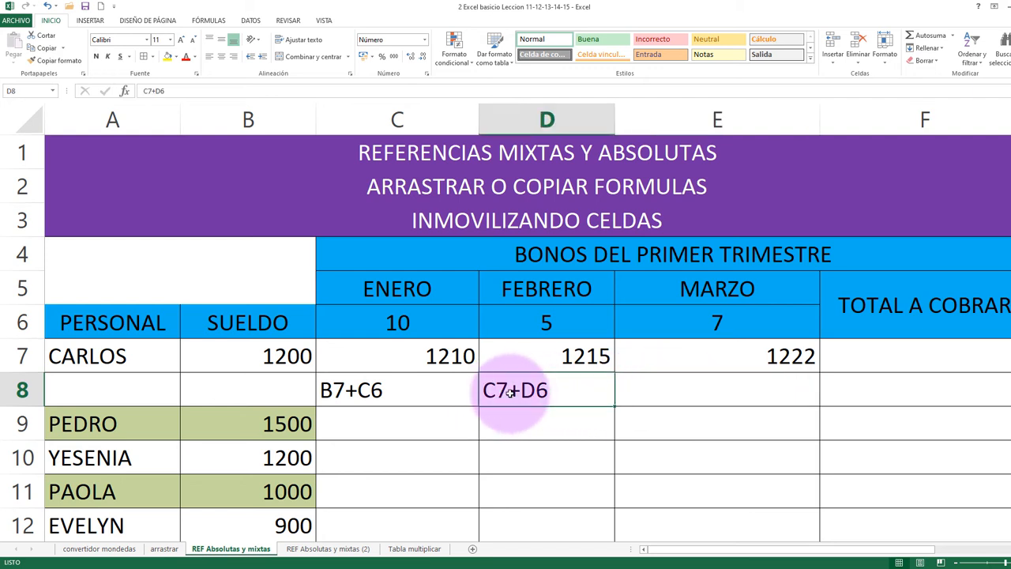
{"action": "left_click", "coordinate": [657, 388]}
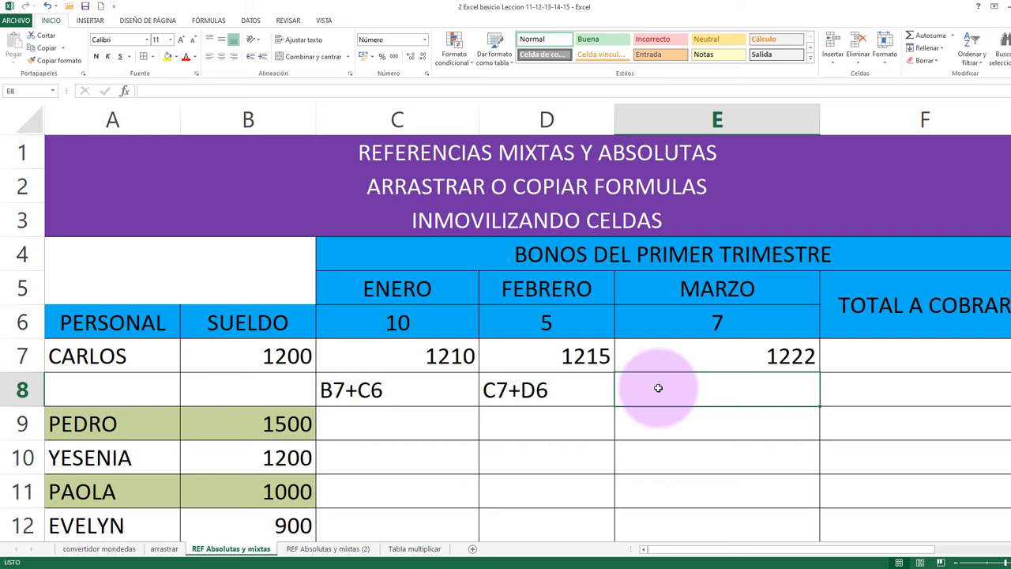
{"action": "type", "text": "D7"}
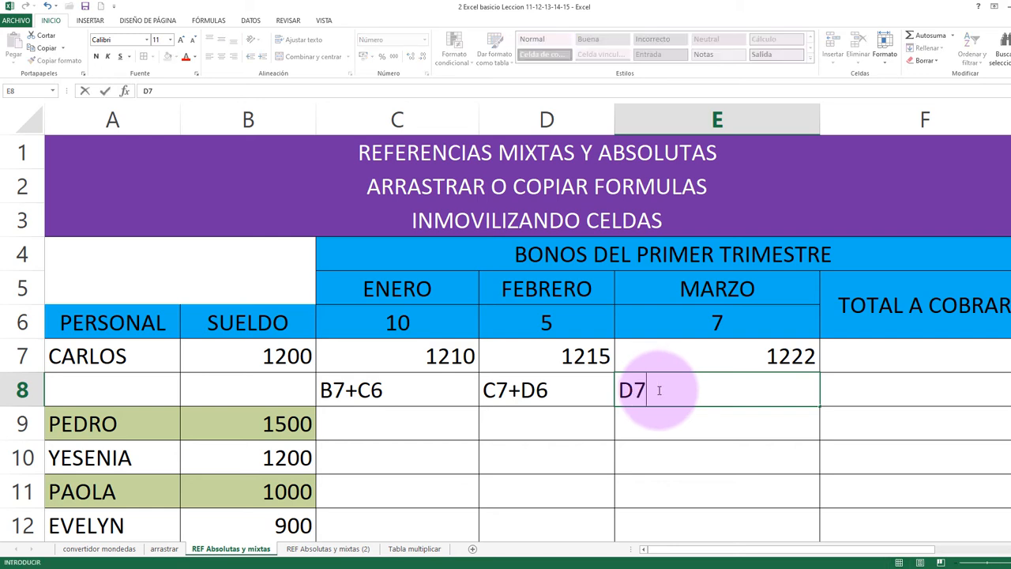
{"action": "type", "text": "+"}
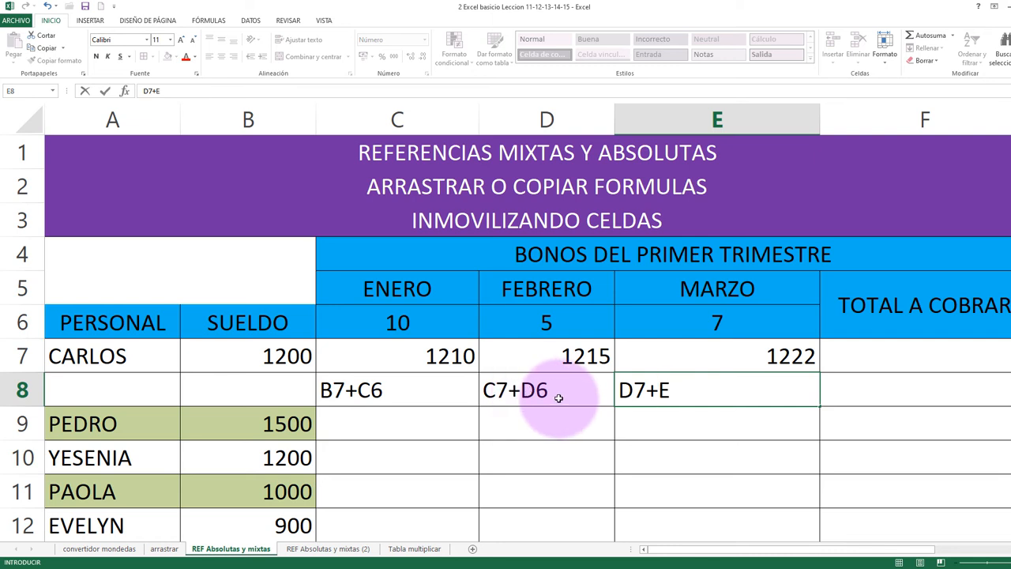
{"action": "type", "text": "E6"}
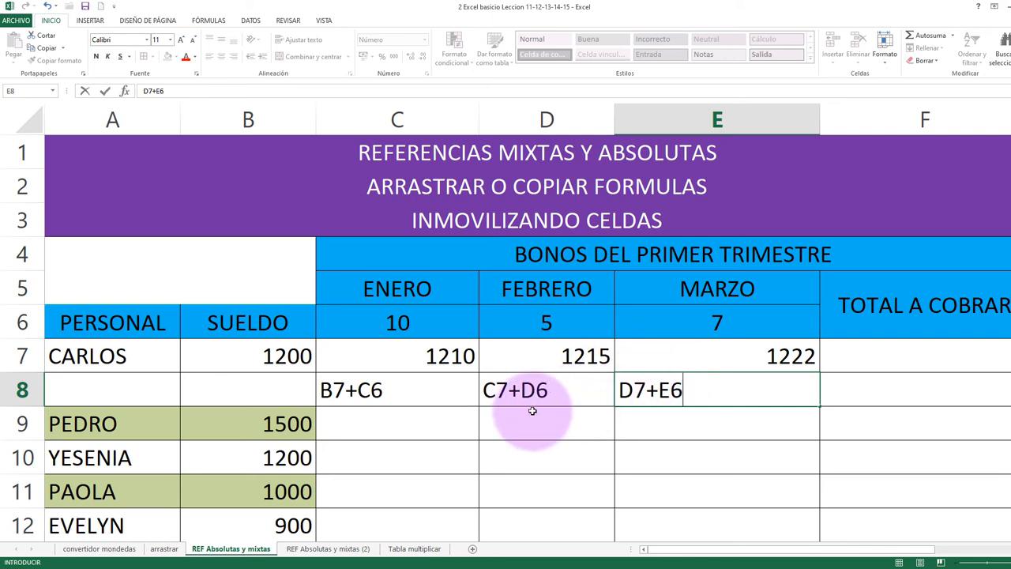
{"action": "key", "text": "Return"}
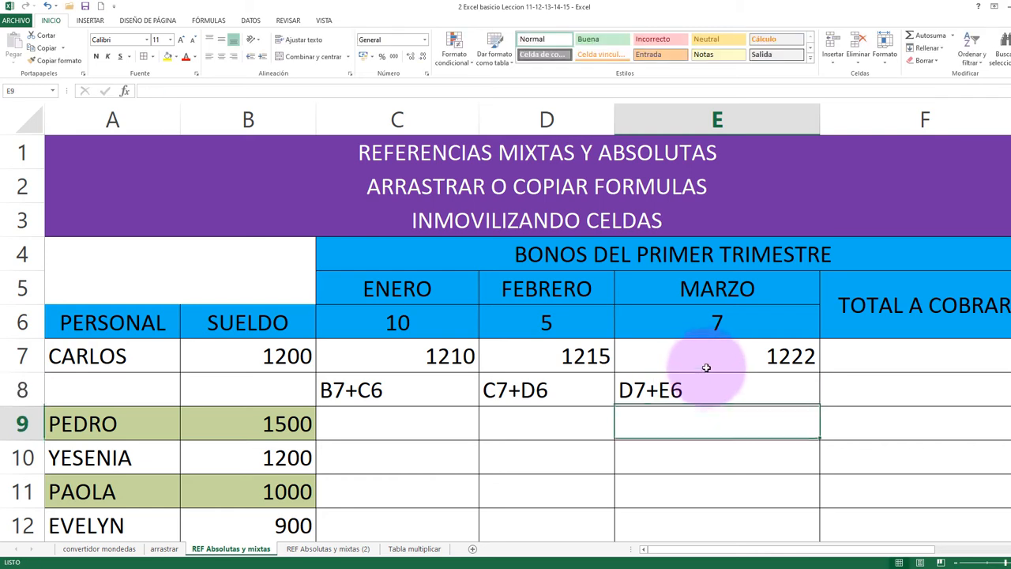
- Check the E7 formula against its note in E8 and compare the notes across C8:E8 with the formulas above
{"action": "double_click", "coordinate": [707, 359]}
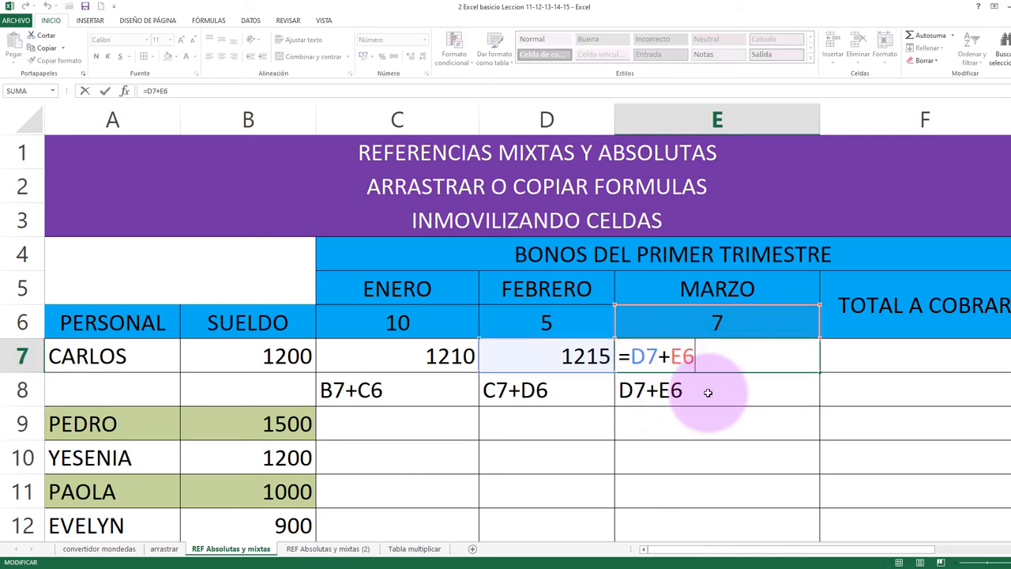
{"action": "key", "text": "Return"}
{"action": "left_click", "coordinate": [699, 354]}
{"action": "double_click", "coordinate": [698, 349]}
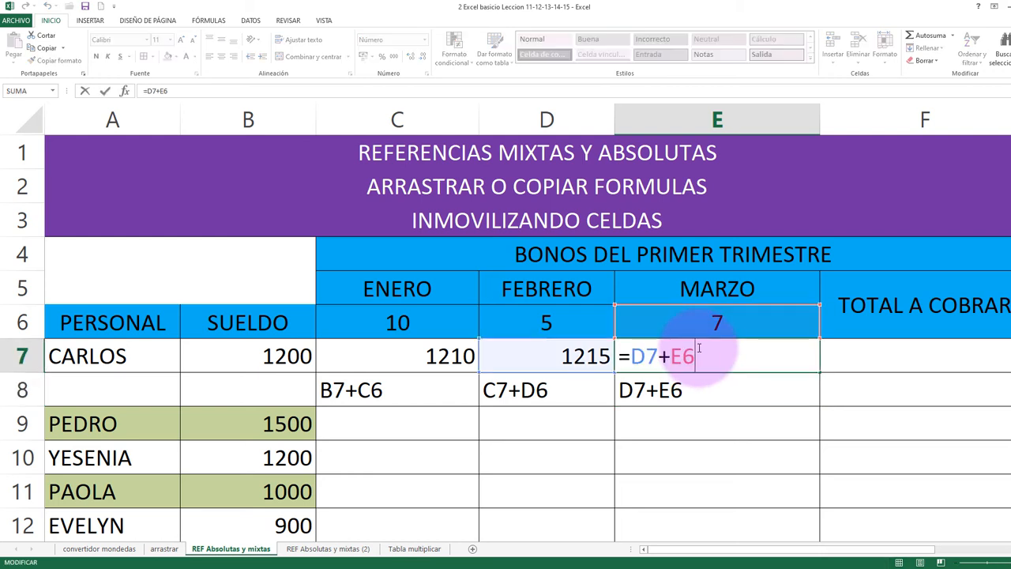
{"action": "key", "text": "Return"}
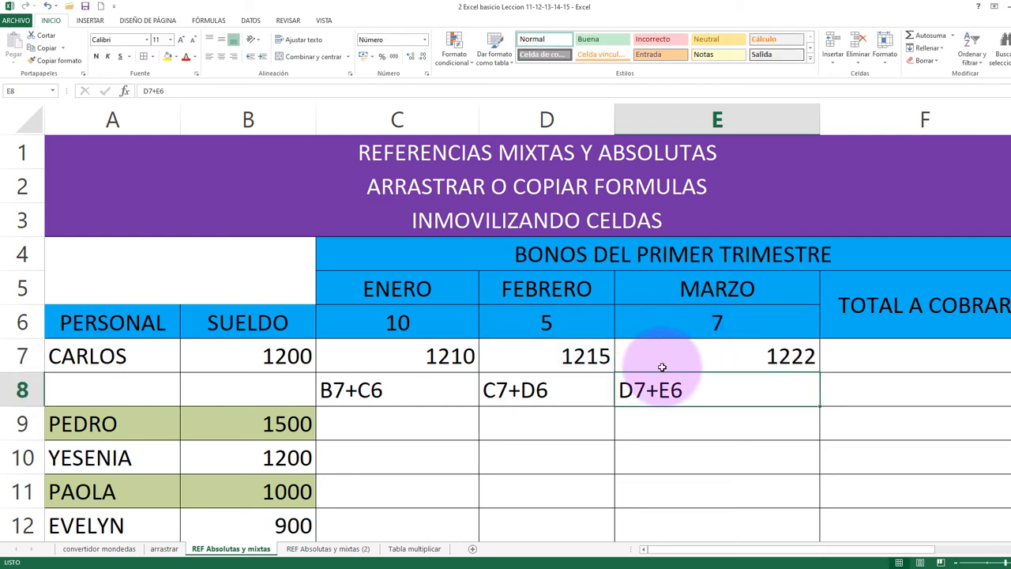
{"action": "left_click", "coordinate": [555, 363]}
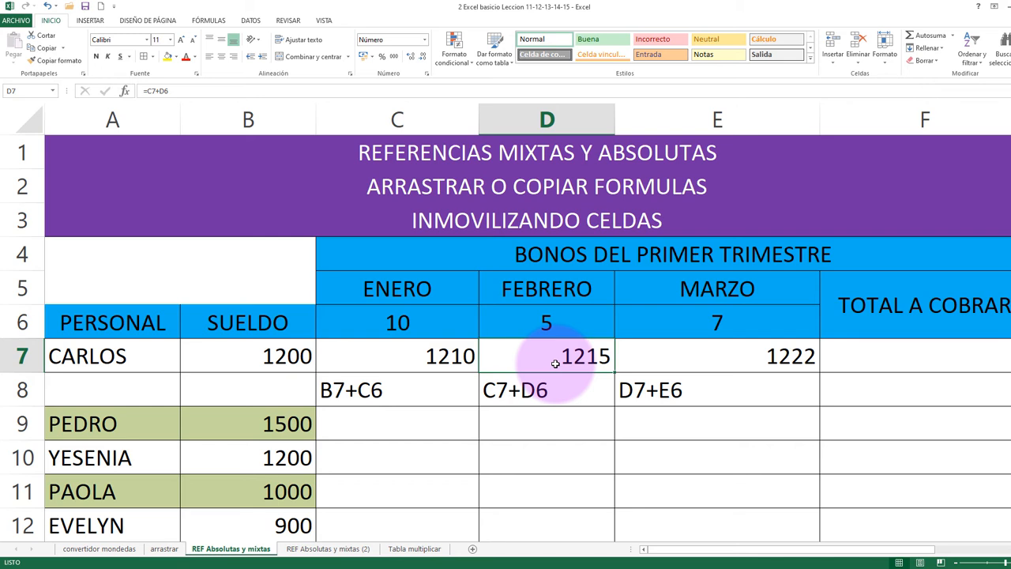
{"action": "left_click", "coordinate": [462, 365]}
{"action": "left_click", "coordinate": [537, 365]}
{"action": "left_click", "coordinate": [564, 386]}
{"action": "left_click", "coordinate": [656, 389]}
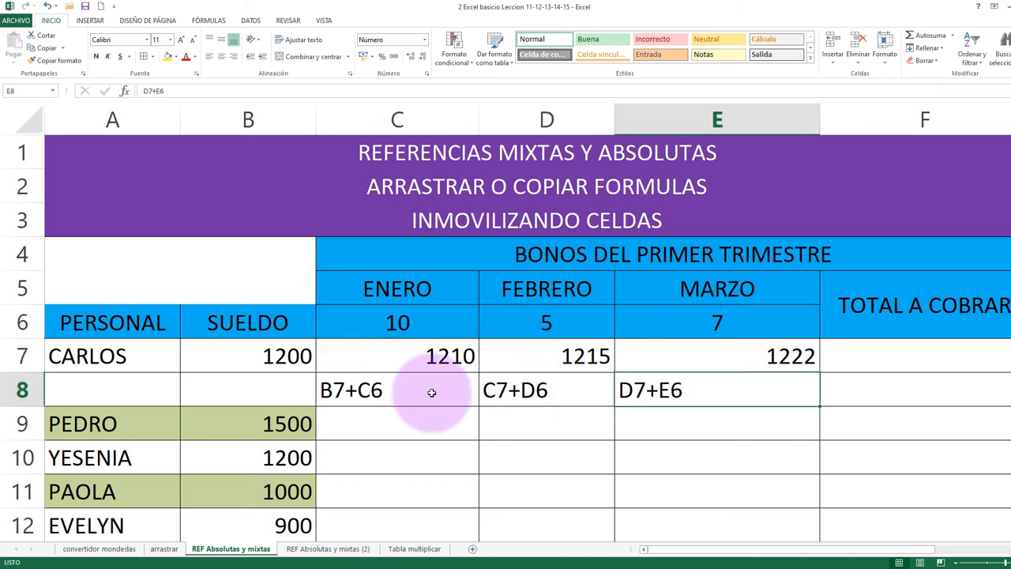
{"action": "left_click", "coordinate": [429, 387]}
{"action": "left_click", "coordinate": [514, 388]}
{"action": "left_click", "coordinate": [702, 390]}
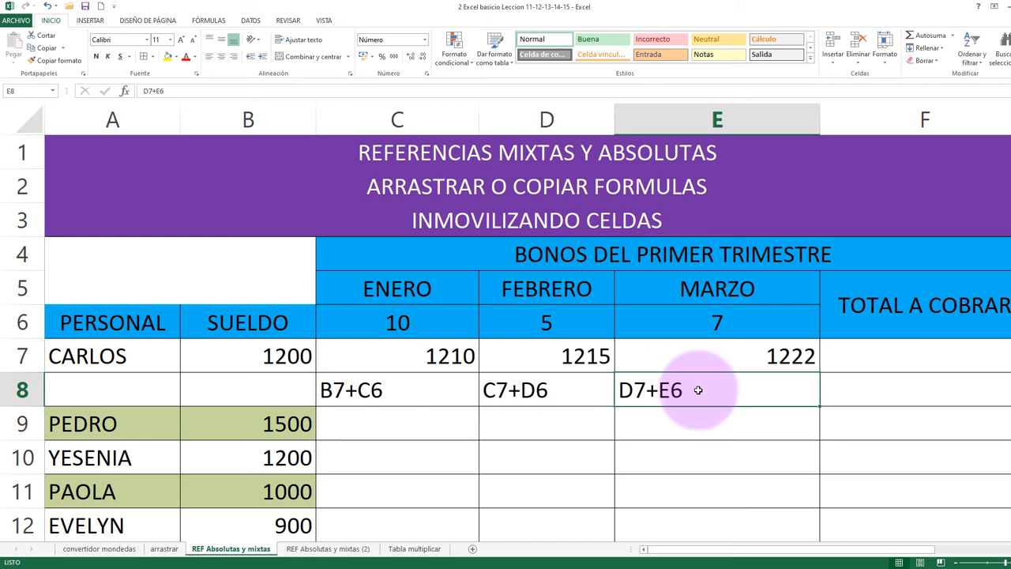
- Examine the references in the C7, D7 and E7 formulas to see whether each month still points to the base salary in B7
{"action": "left_click", "coordinate": [401, 356]}
{"action": "double_click", "coordinate": [392, 352]}
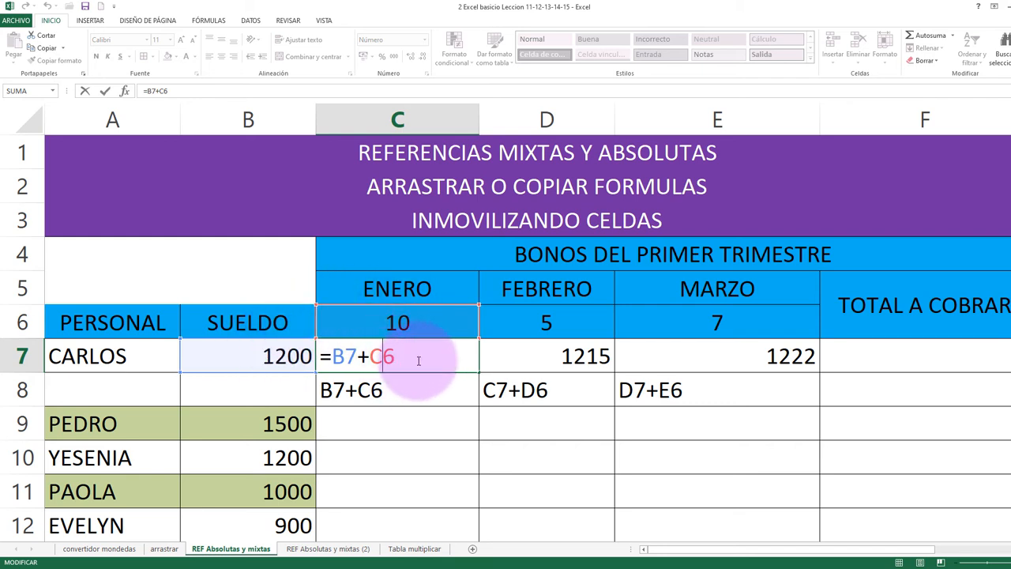
{"action": "key", "text": "Return"}
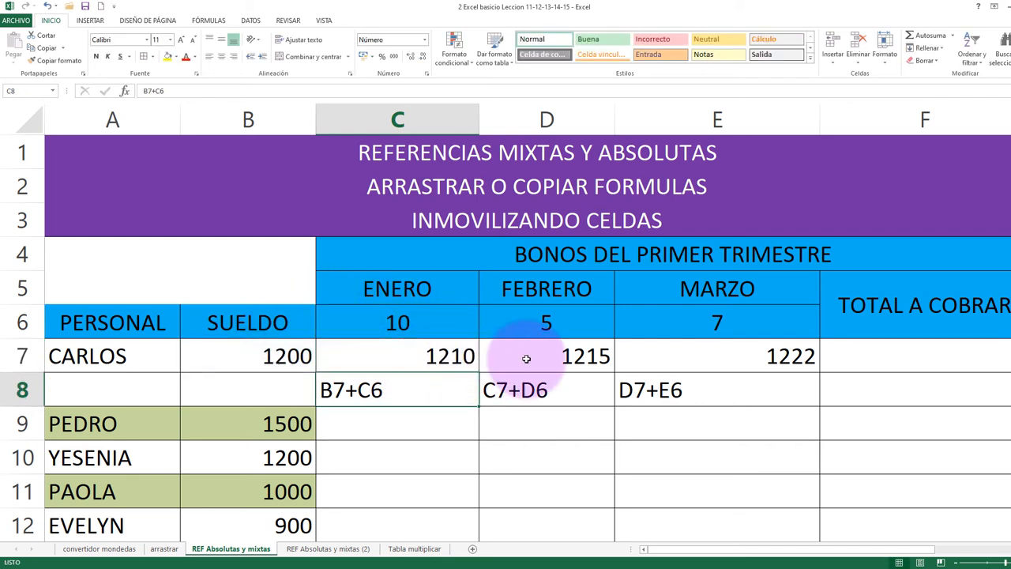
{"action": "double_click", "coordinate": [524, 355]}
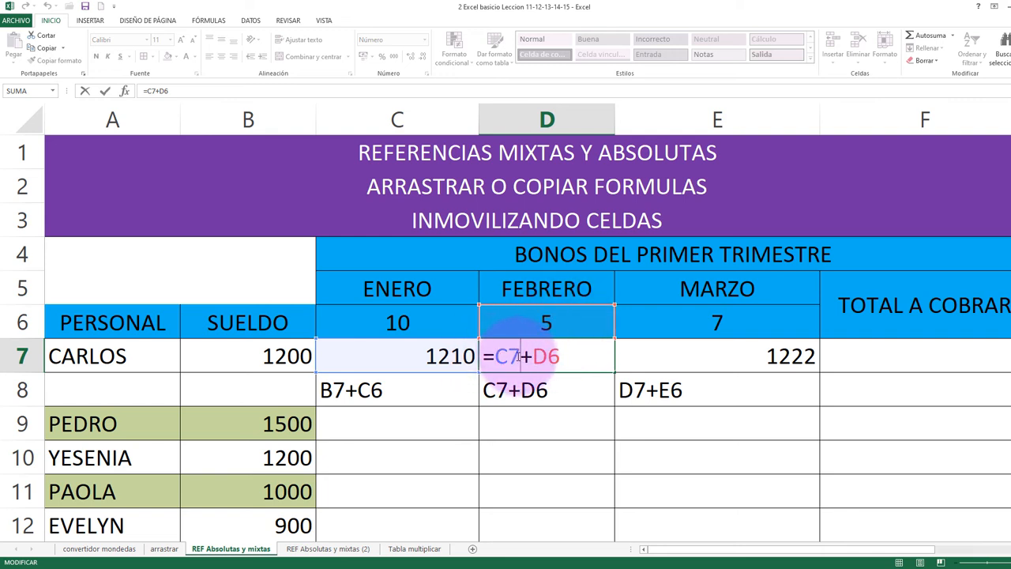
{"action": "left_click_drag", "start_coordinate": [520, 358], "coordinate": [500, 365]}
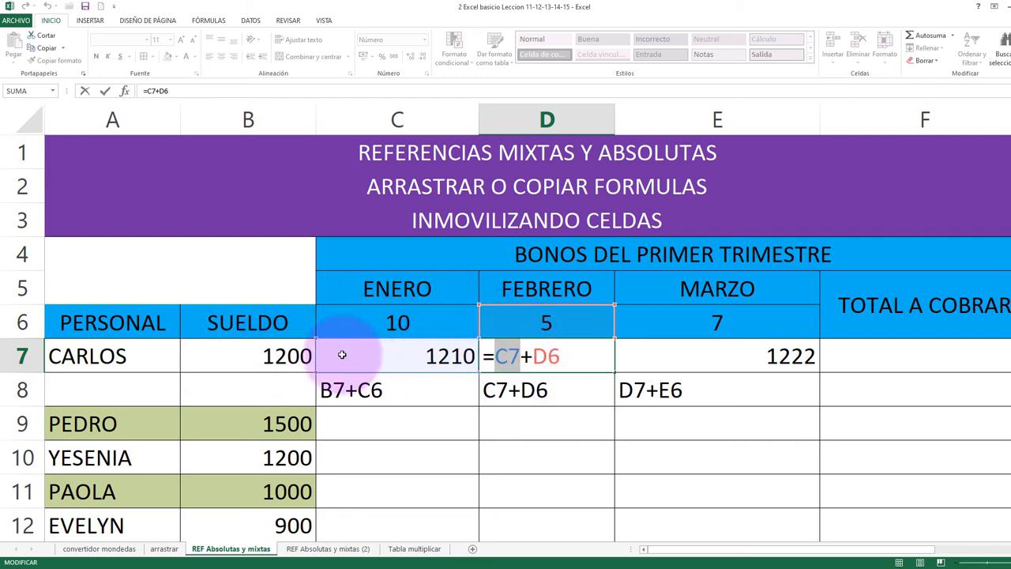
{"action": "key", "text": "Return"}
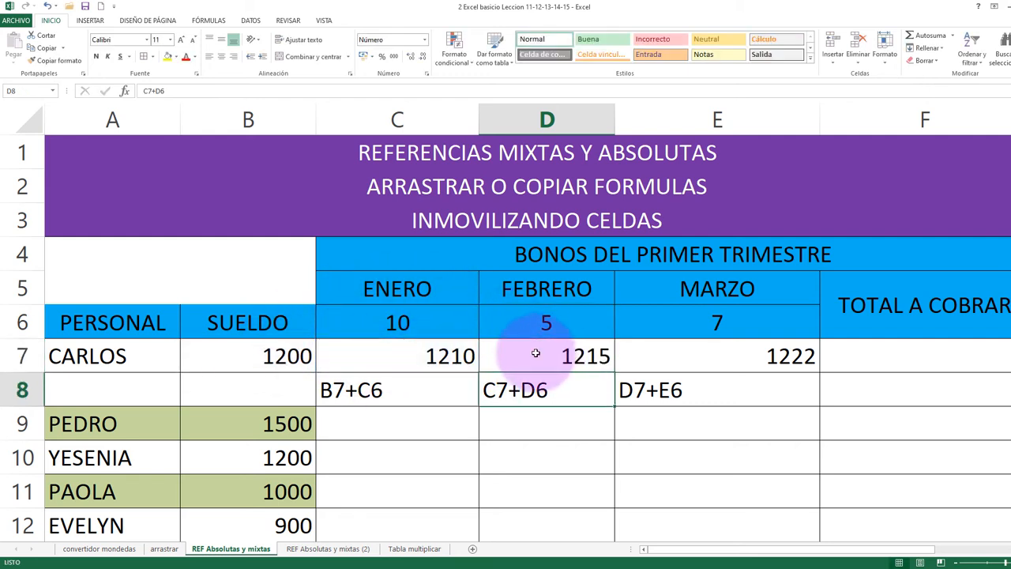
{"action": "left_click", "coordinate": [237, 363]}
{"action": "left_click", "coordinate": [561, 358]}
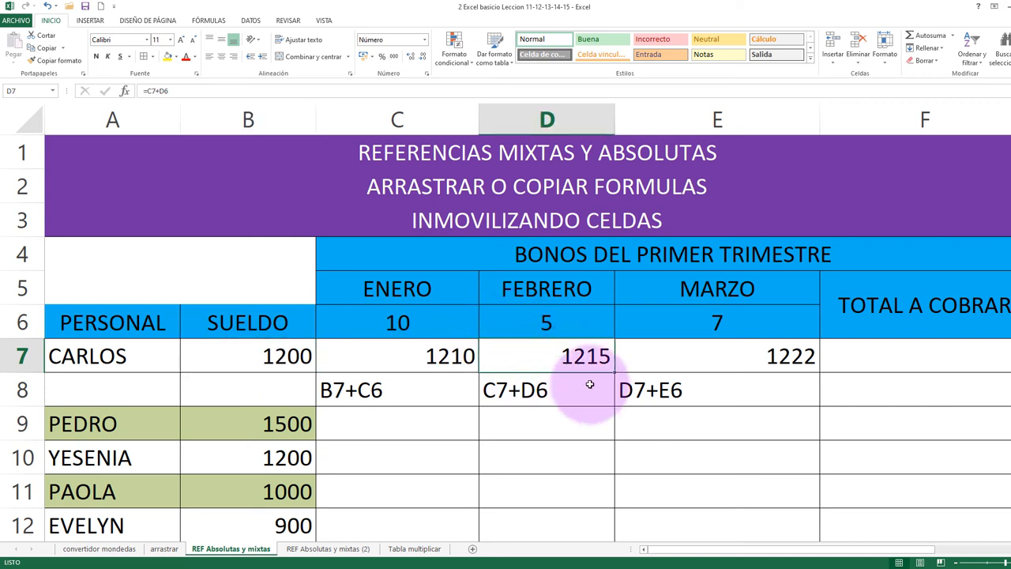
{"action": "left_click", "coordinate": [691, 364]}
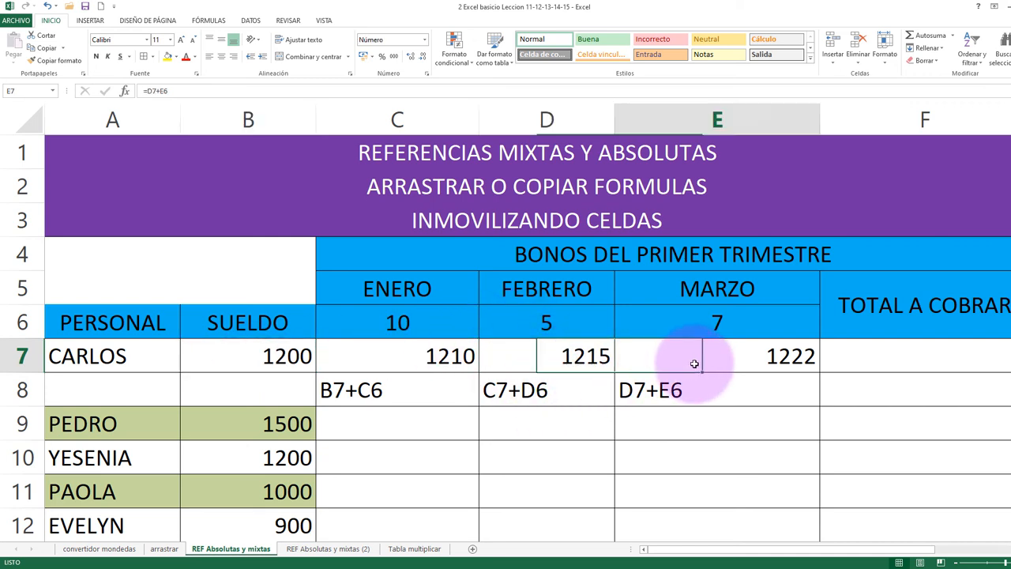
{"action": "double_click", "coordinate": [690, 357]}
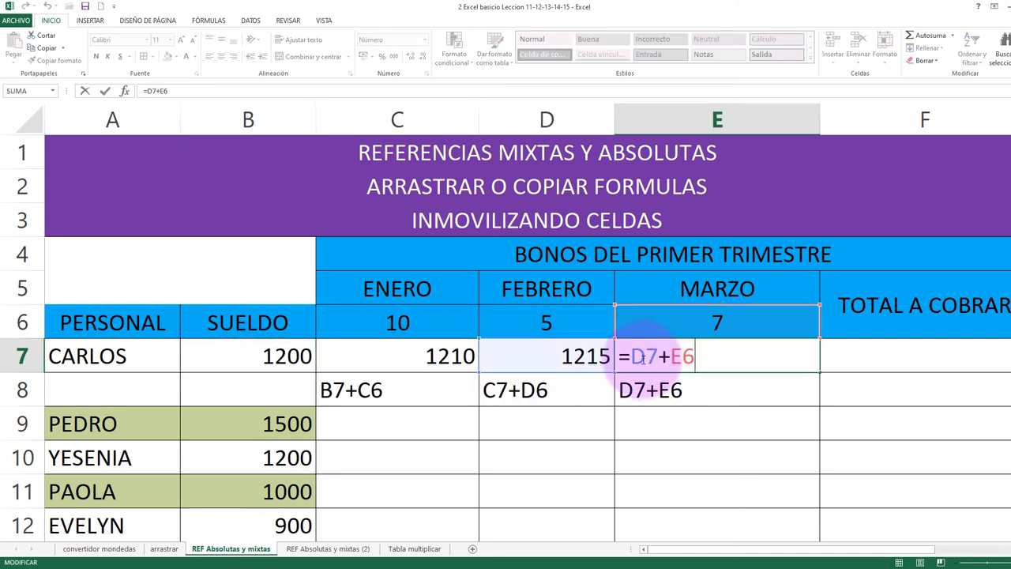
{"action": "left_click_drag", "start_coordinate": [693, 359], "coordinate": [670, 362]}
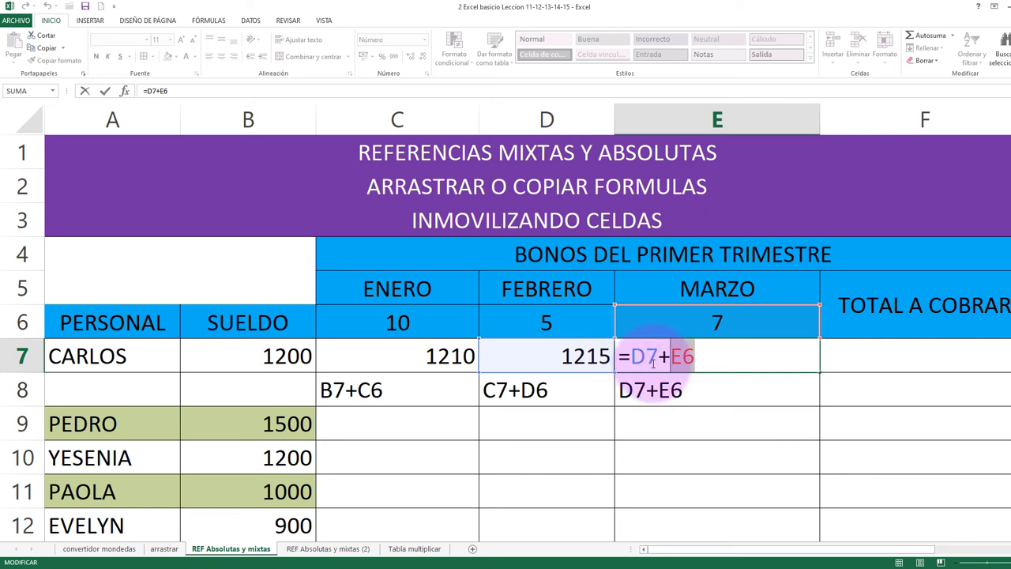
{"action": "double_click", "coordinate": [644, 357]}
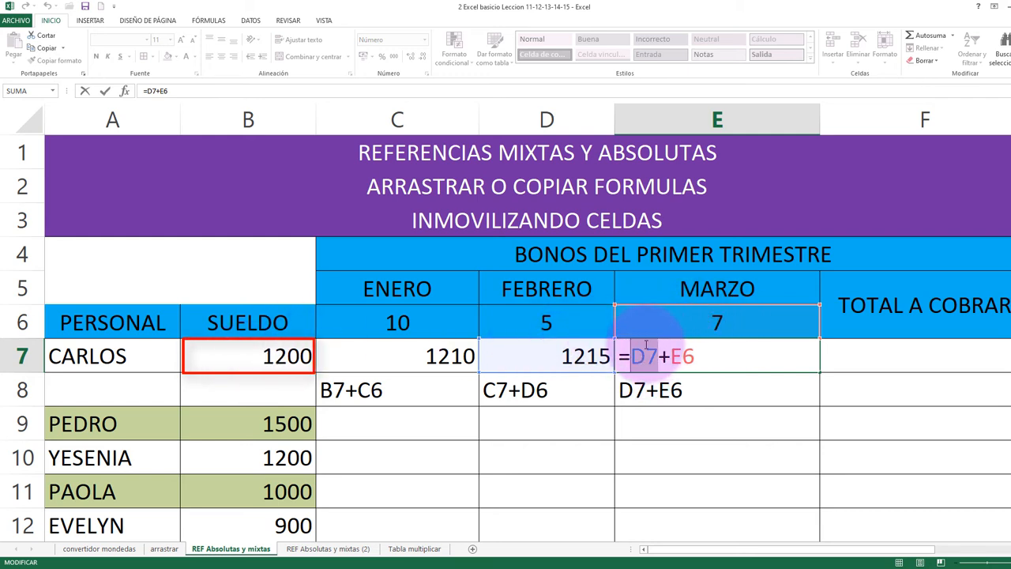
- Check the D7 reference in the March formula in E7 and look over the January to March formulas in C7:E7
{"action": "left_click_drag", "start_coordinate": [646, 345], "coordinate": [684, 356]}
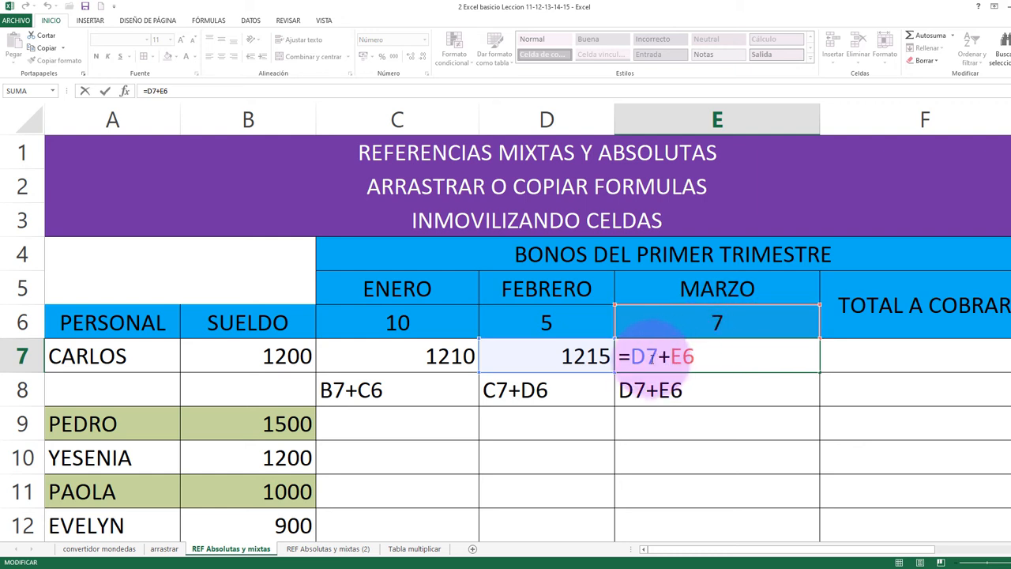
{"action": "left_click_drag", "start_coordinate": [658, 356], "coordinate": [632, 361]}
{"action": "key", "text": "Return"}
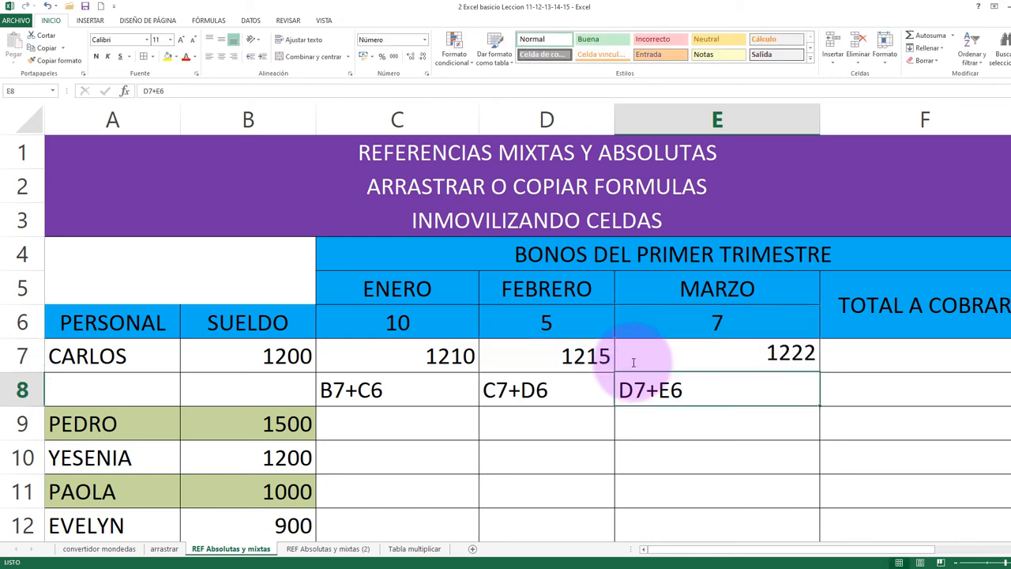
{"action": "left_click", "coordinate": [534, 388]}
{"action": "left_click", "coordinate": [425, 356]}
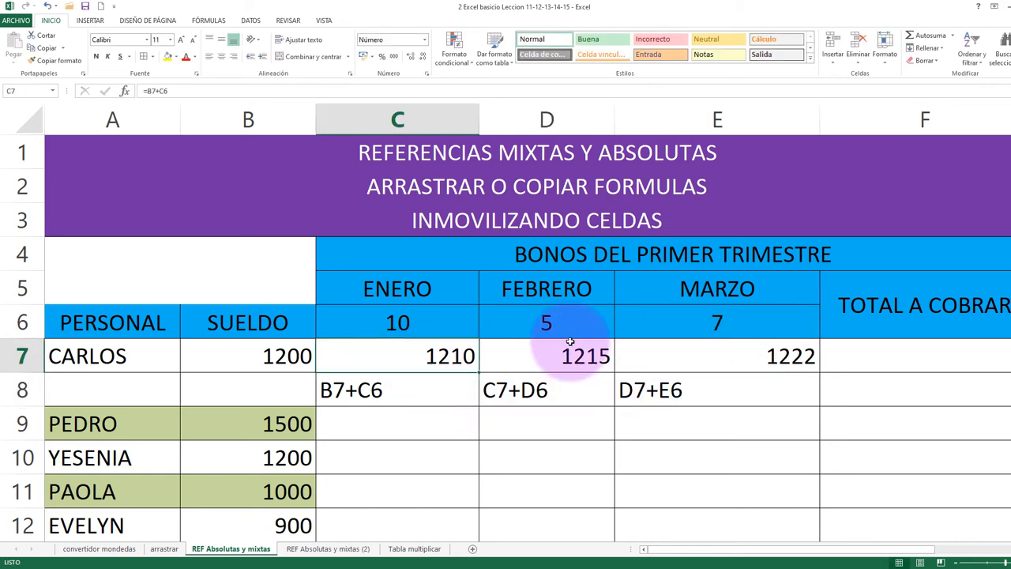
{"action": "left_click", "coordinate": [493, 360]}
{"action": "left_click", "coordinate": [505, 380]}
{"action": "left_click", "coordinate": [545, 359]}
{"action": "left_click", "coordinate": [700, 350]}
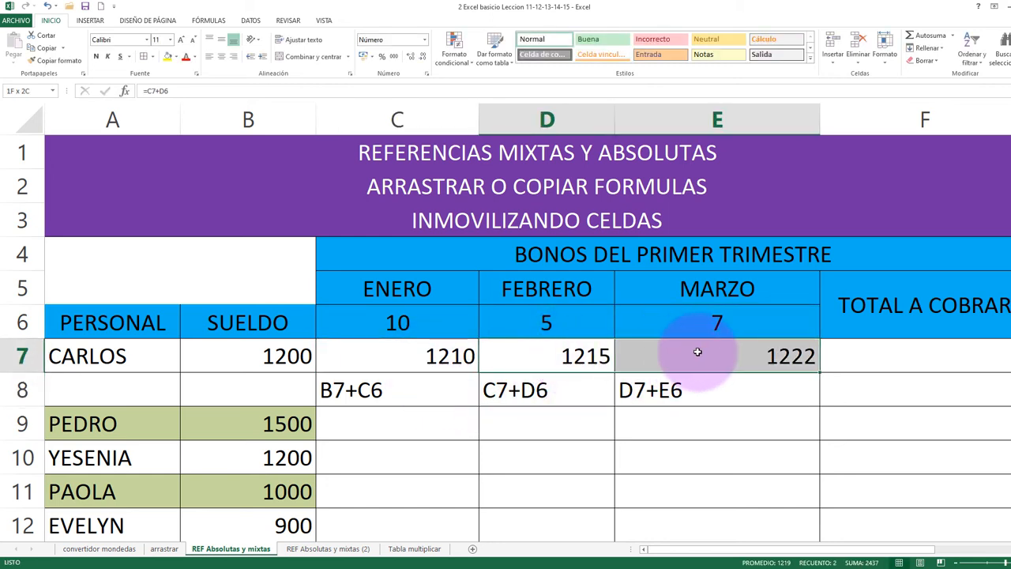
- Trace the January formula in C7 to the salary in B7 and bonus in C6, and compare that pairing with February and March
{"action": "double_click", "coordinate": [426, 361]}
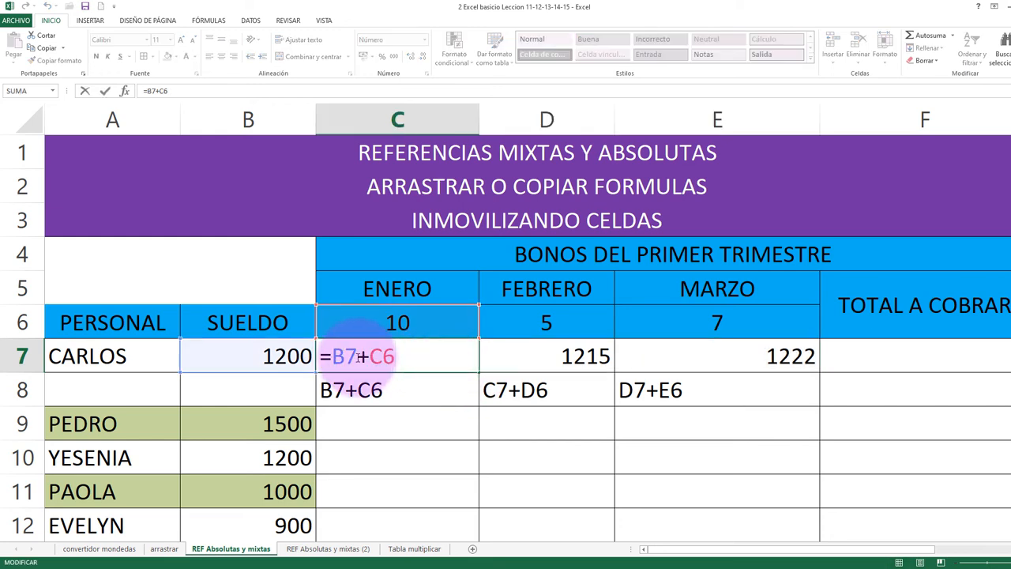
{"action": "left_click_drag", "start_coordinate": [360, 357], "coordinate": [336, 360]}
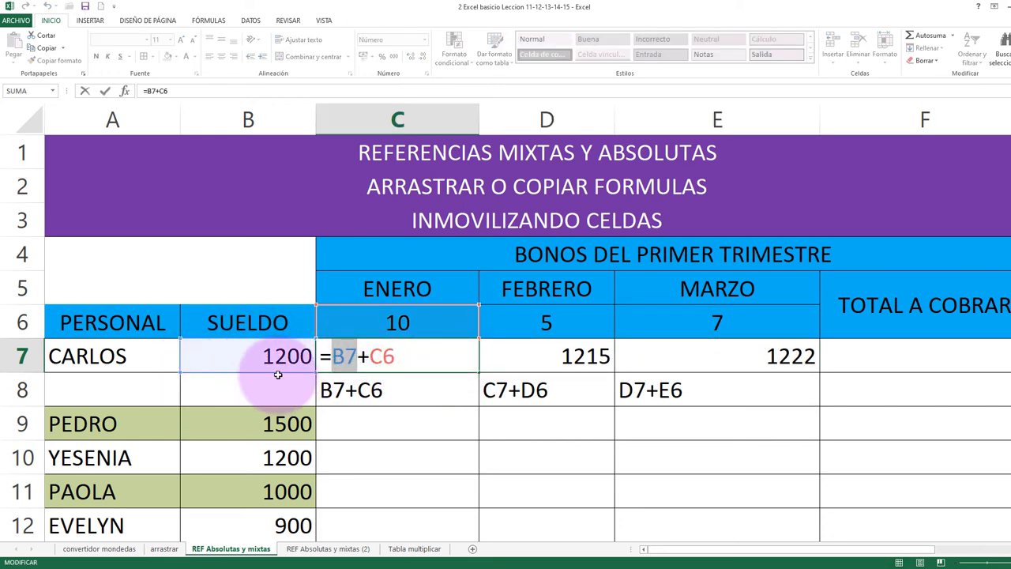
{"action": "key", "text": "Return"}
{"action": "left_click", "coordinate": [510, 376]}
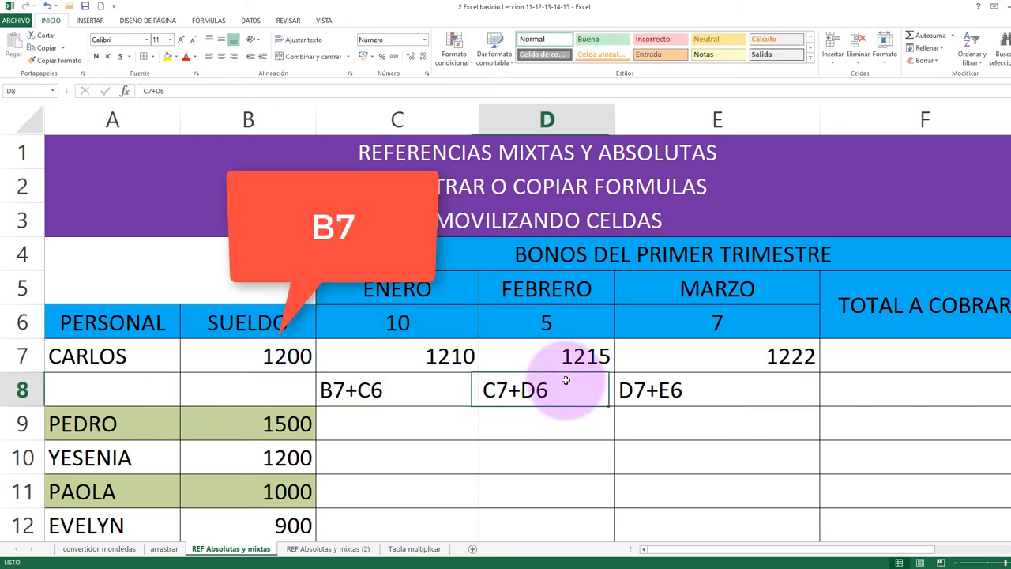
{"action": "double_click", "coordinate": [412, 360]}
{"action": "key", "text": "Return"}
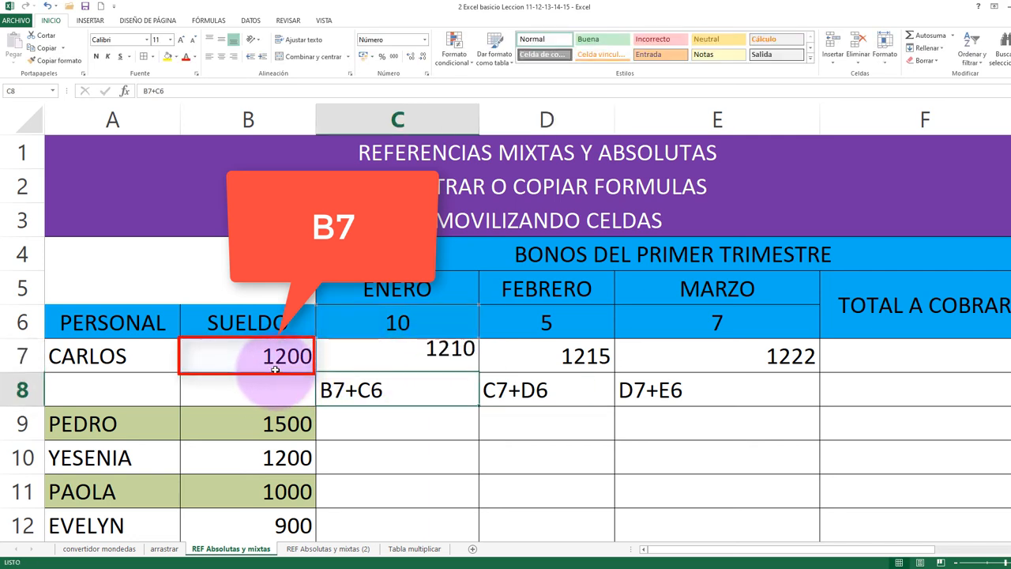
{"action": "left_click", "coordinate": [275, 365]}
{"action": "left_click", "coordinate": [385, 325]}
{"action": "left_click", "coordinate": [267, 360]}
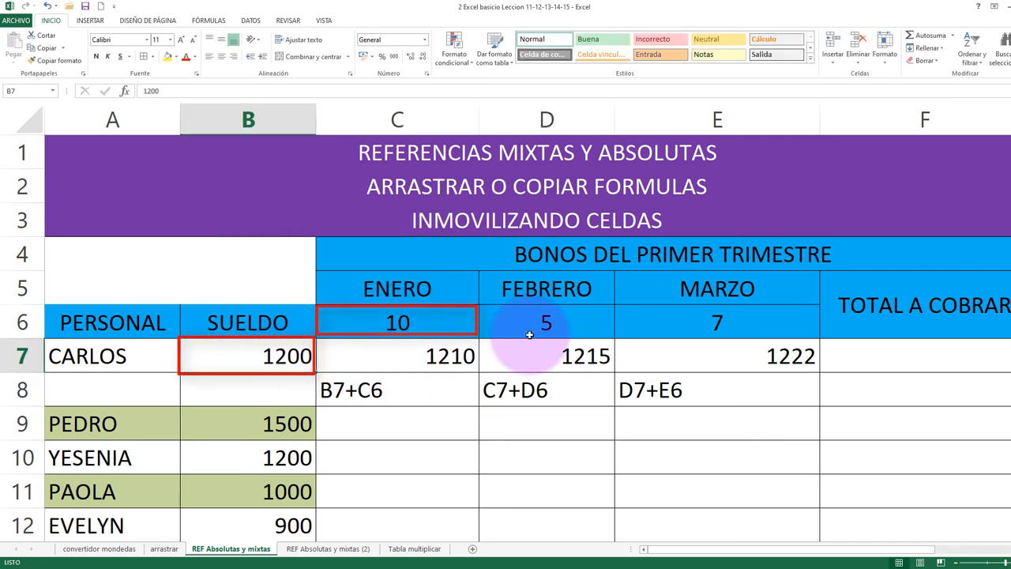
{"action": "left_click", "coordinate": [533, 359]}
{"action": "left_click", "coordinate": [711, 354]}
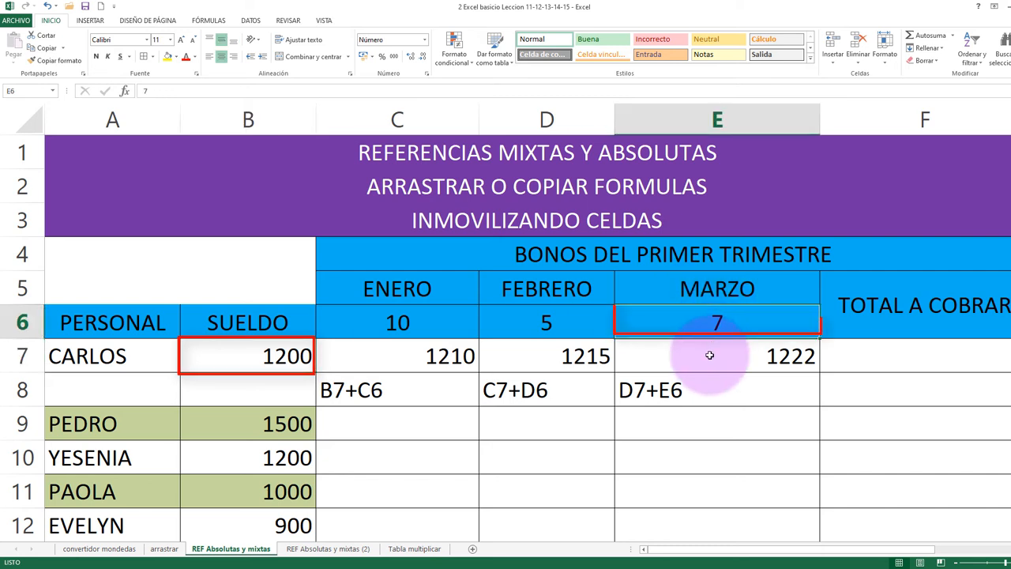
- Examine the C6 and B7 references separately in the January formula in C7 to decide which one must stay fixed
{"action": "left_click", "coordinate": [582, 354]}
{"action": "double_click", "coordinate": [581, 356]}
{"action": "left_click", "coordinate": [430, 359]}
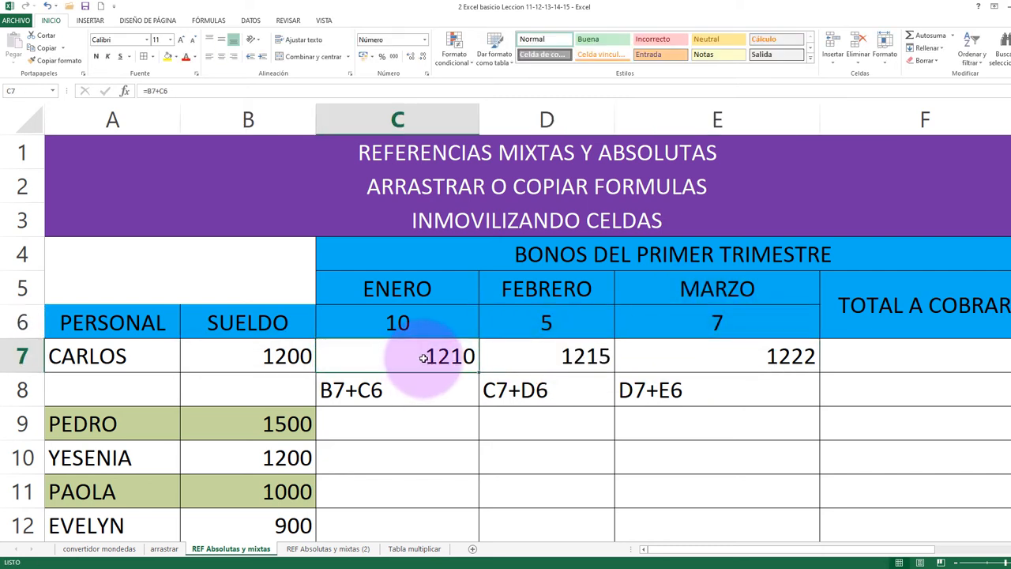
{"action": "double_click", "coordinate": [445, 357]}
{"action": "left_click", "coordinate": [361, 357]}
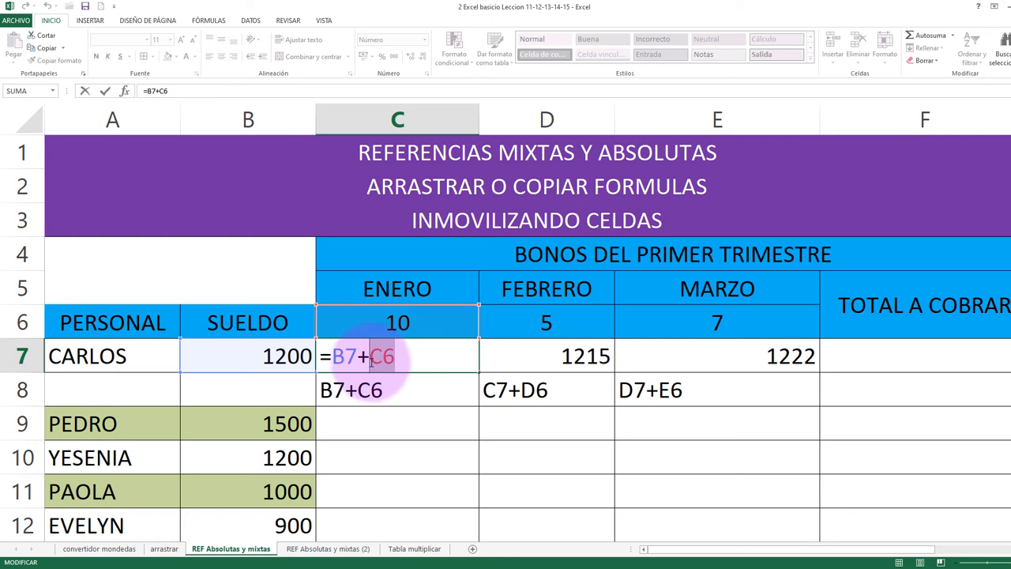
{"action": "left_click_drag", "start_coordinate": [348, 361], "coordinate": [332, 366]}
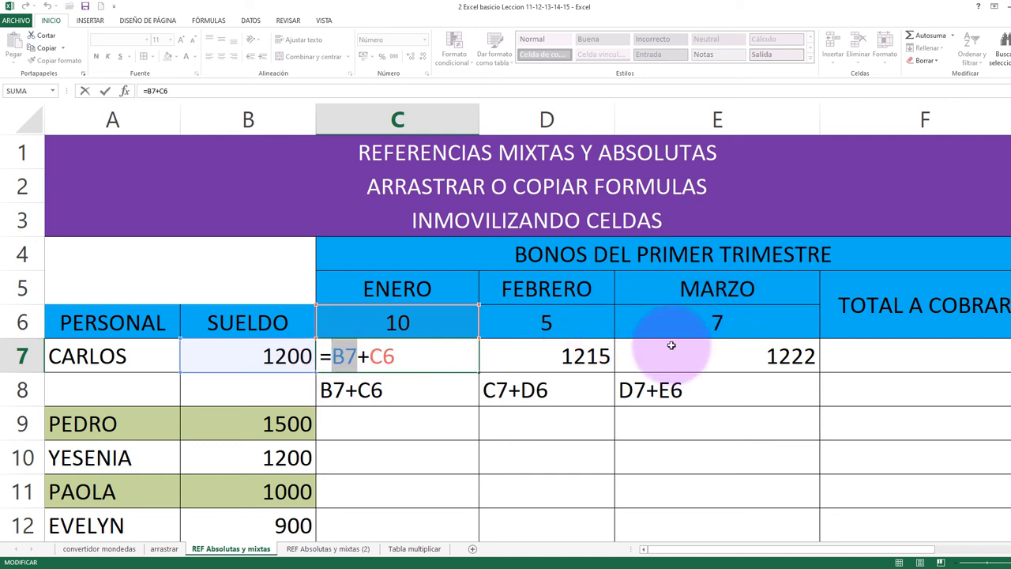
{"action": "key", "text": "Return"}
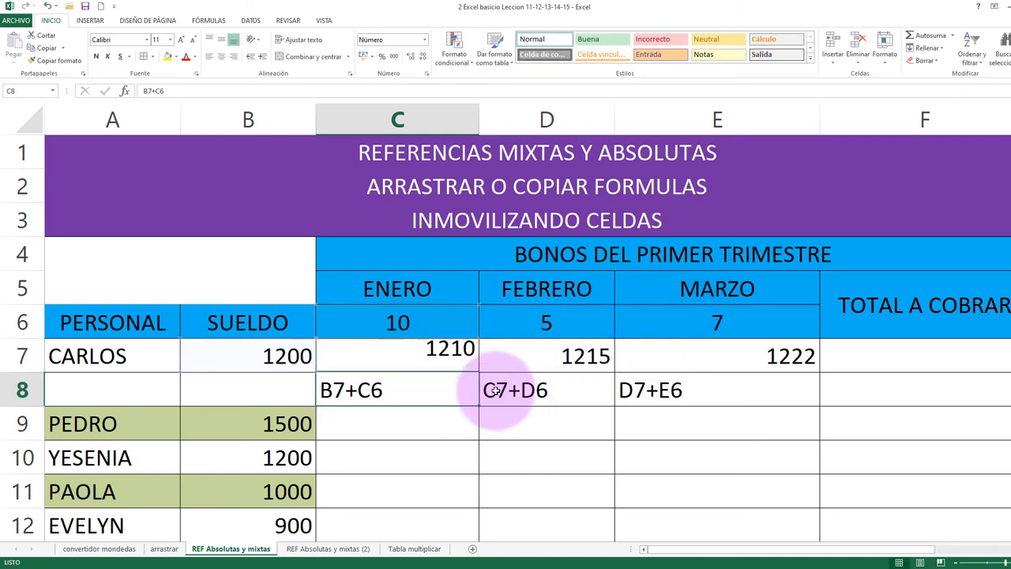
- Compare the copied formulas in D7:E7 with the plain-text notes in C8:E8
{"action": "left_click", "coordinate": [553, 365]}
{"action": "left_click", "coordinate": [521, 390]}
{"action": "left_click_drag", "start_coordinate": [334, 388], "coordinate": [642, 385]}
{"action": "left_click_drag", "start_coordinate": [524, 363], "coordinate": [669, 357]}
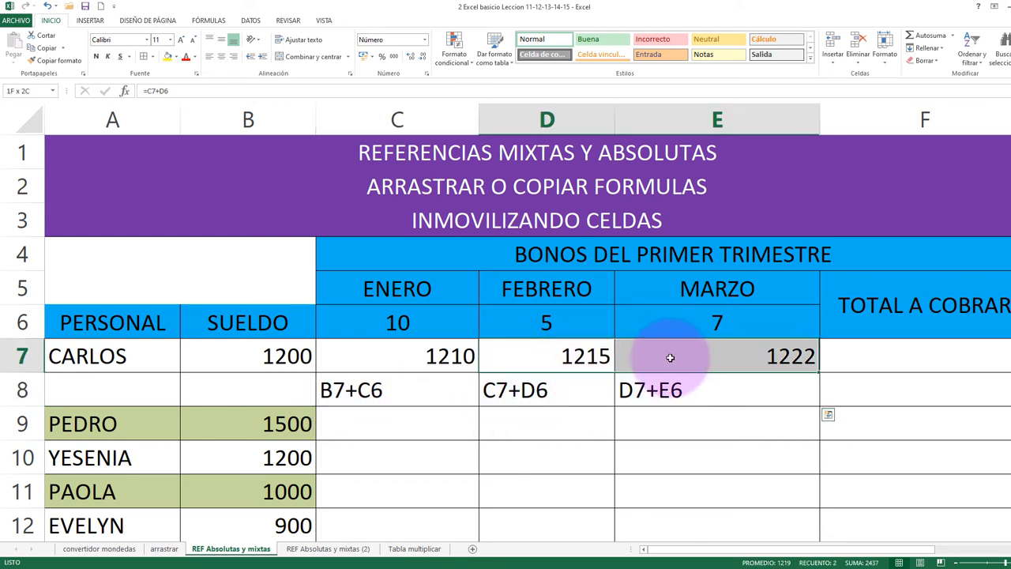
{"action": "left_click", "coordinate": [561, 388]}
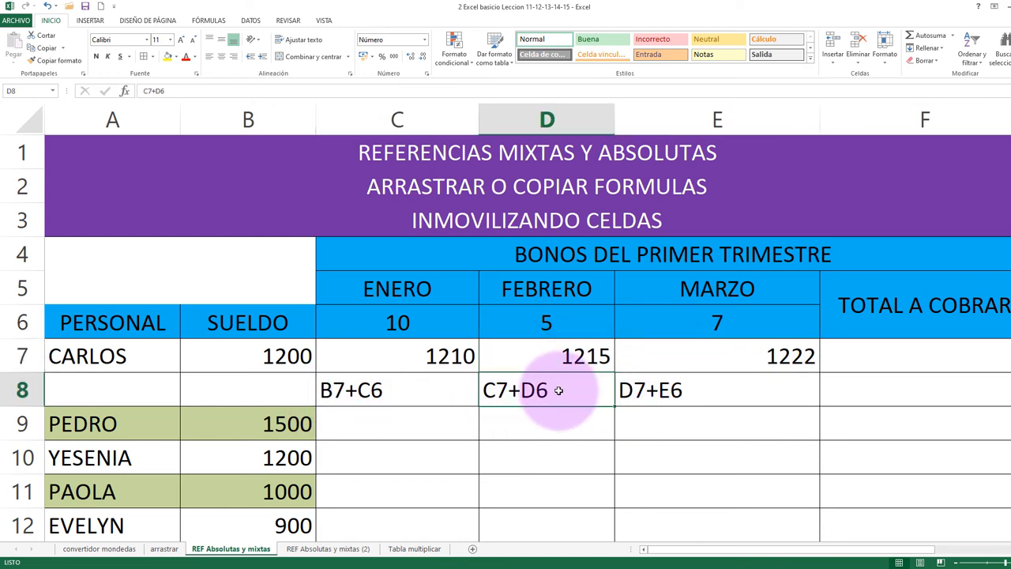
- Lock column B of the salary reference in the January formula so C7 reads =$B7+C6
{"action": "left_click", "coordinate": [411, 357]}
{"action": "double_click", "coordinate": [429, 357]}
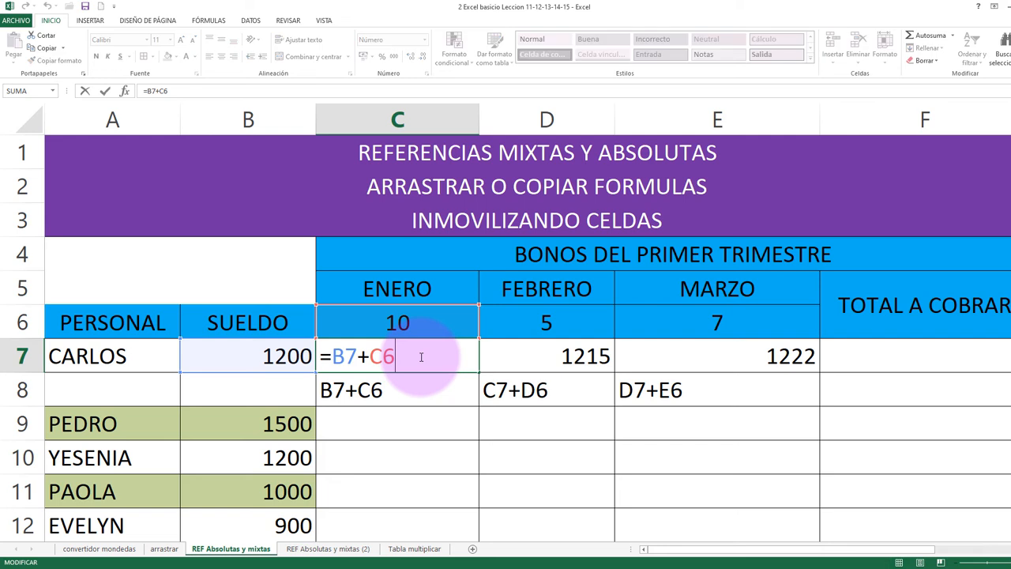
{"action": "left_click", "coordinate": [371, 356]}
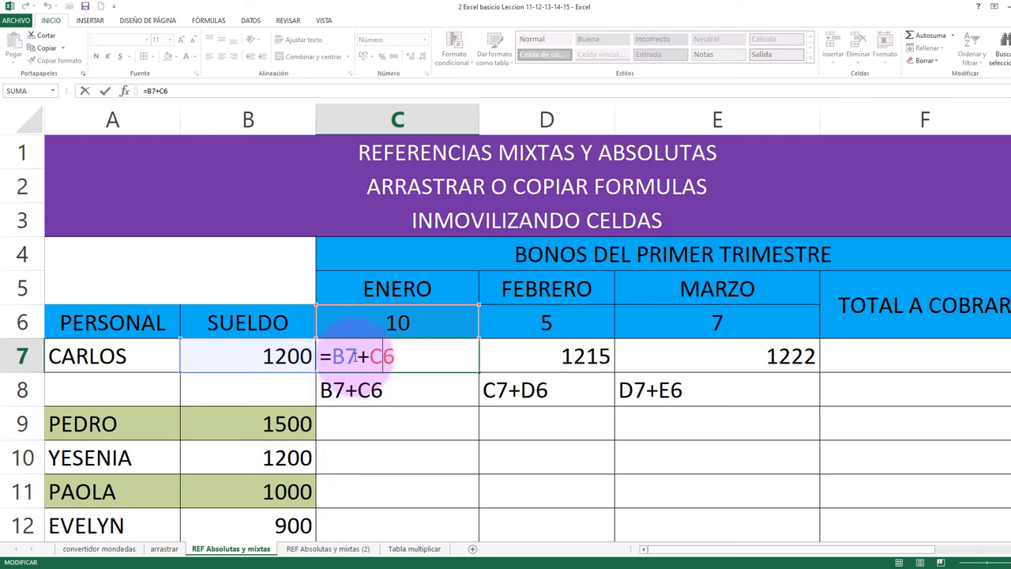
{"action": "left_click", "coordinate": [344, 356]}
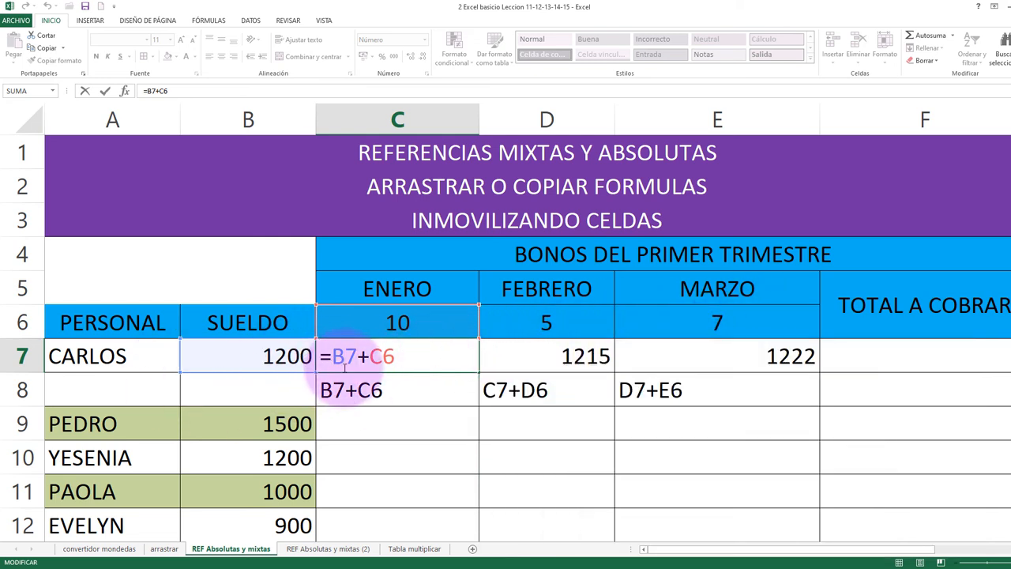
{"action": "left_click_drag", "start_coordinate": [333, 359], "coordinate": [359, 359]}
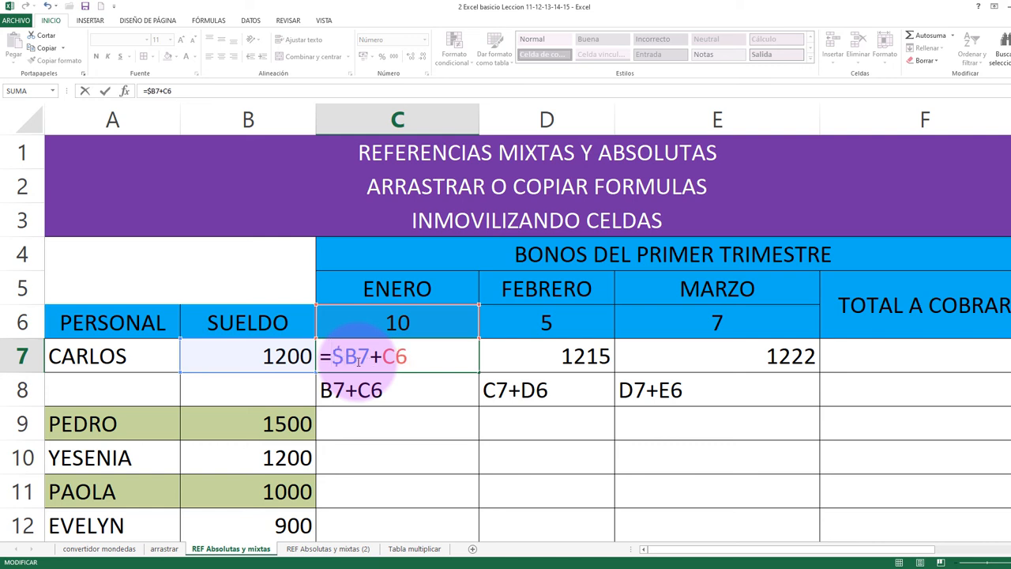
{"action": "key", "text": "Return"}
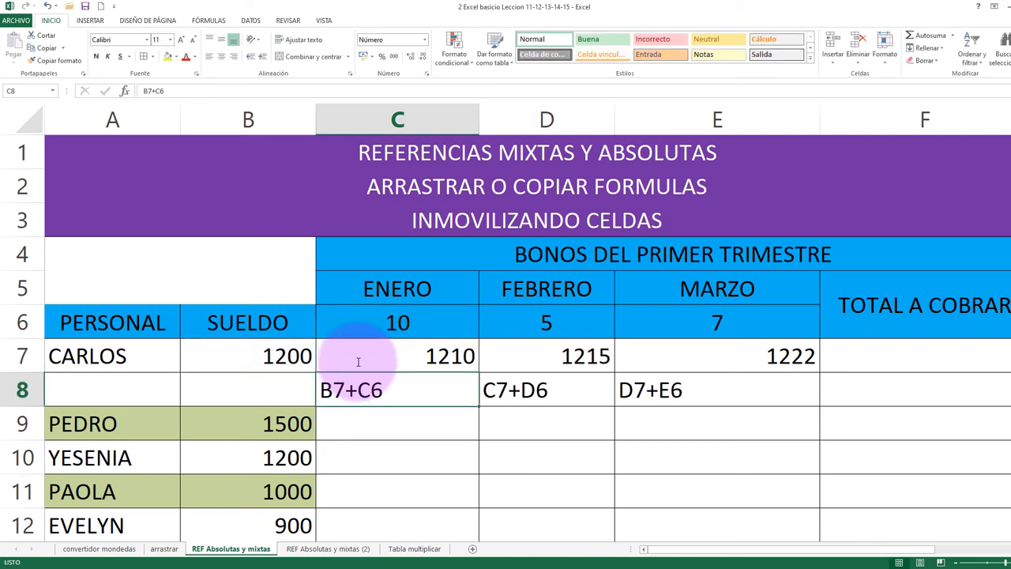
- Clear the old February and March formulas in D7:E7 and fill the C7 formula across to E7
{"action": "left_click", "coordinate": [560, 386]}
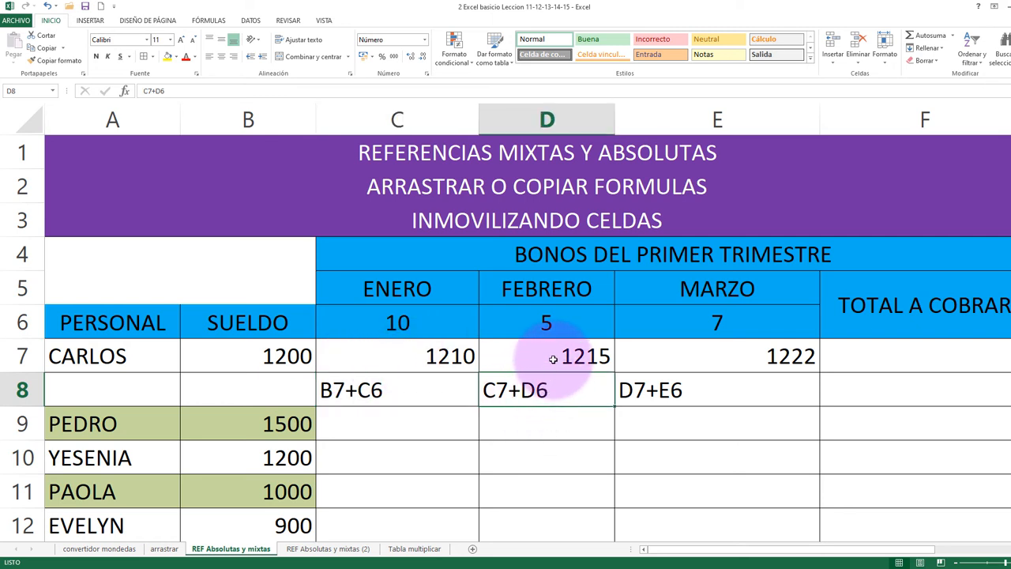
{"action": "left_click_drag", "start_coordinate": [553, 360], "coordinate": [690, 360]}
{"action": "key", "text": "Delete"}
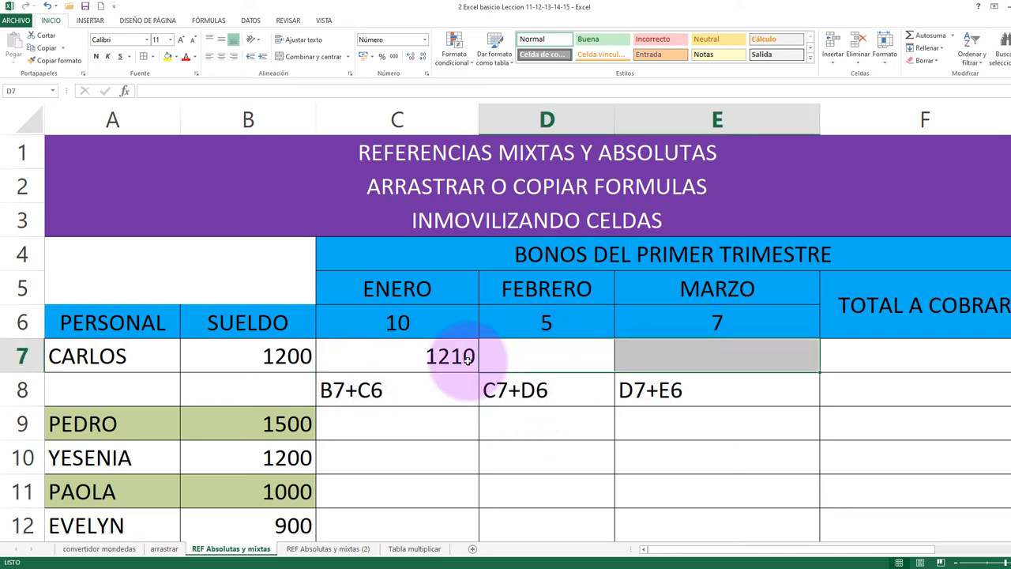
{"action": "left_click", "coordinate": [447, 357]}
{"action": "left_click_drag", "start_coordinate": [478, 371], "coordinate": [683, 359]}
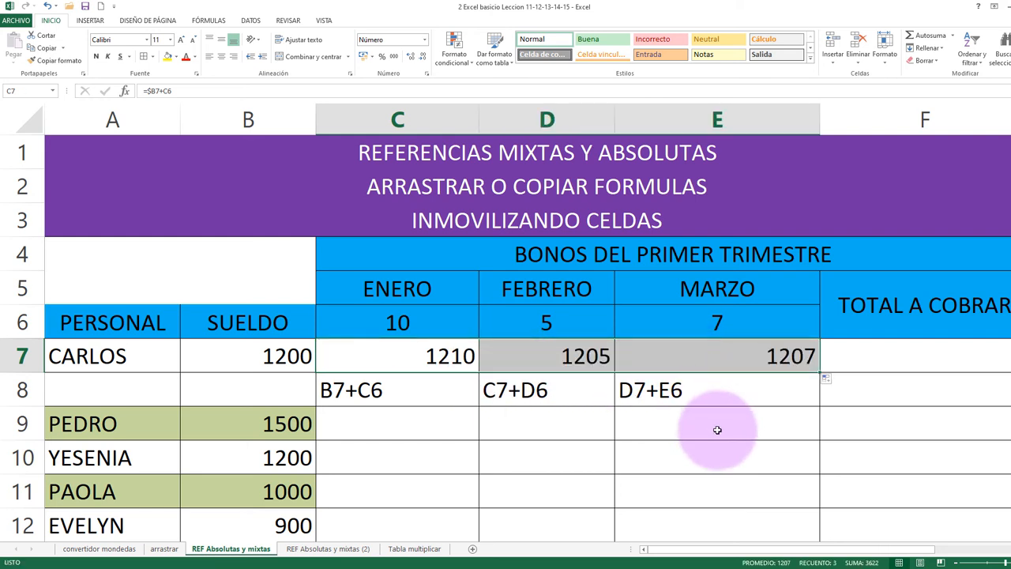
- Check the refilled D7 and E7 formulas against the salary in B7 and each month's bonus in row 6
{"action": "left_click", "coordinate": [715, 426]}
{"action": "left_click", "coordinate": [537, 353]}
{"action": "left_click", "coordinate": [247, 355]}
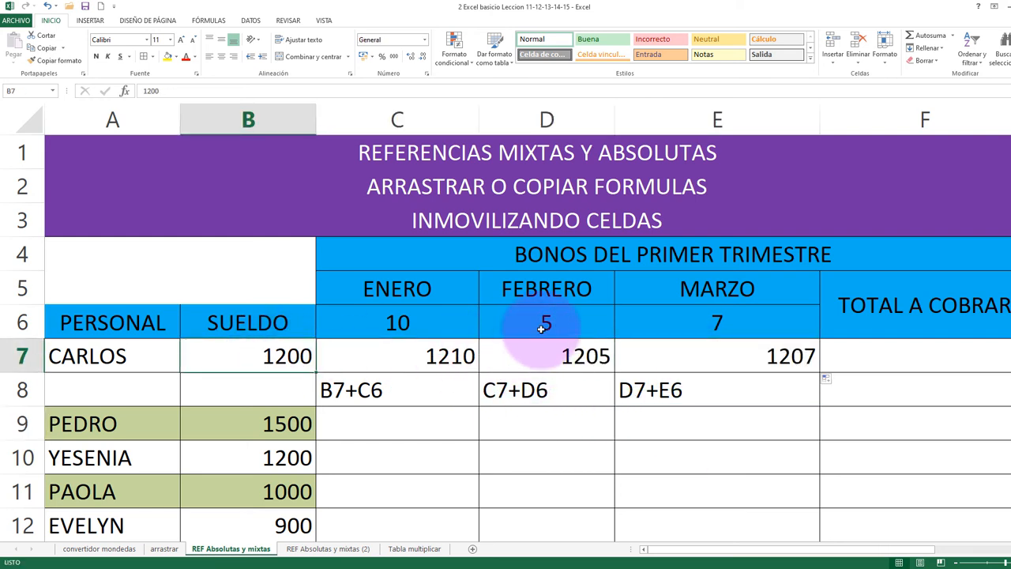
{"action": "left_click", "coordinate": [547, 353]}
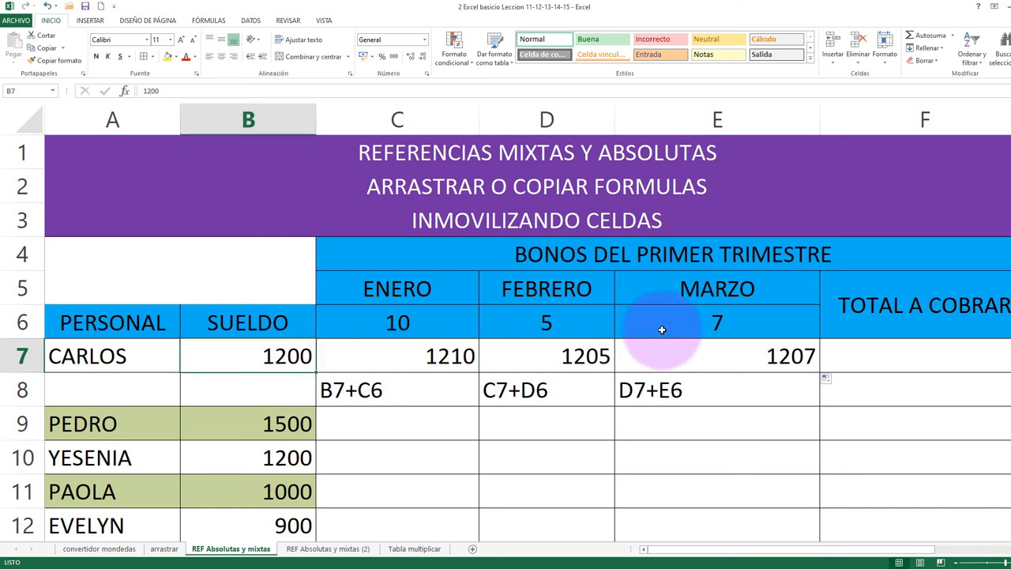
{"action": "left_click", "coordinate": [684, 354]}
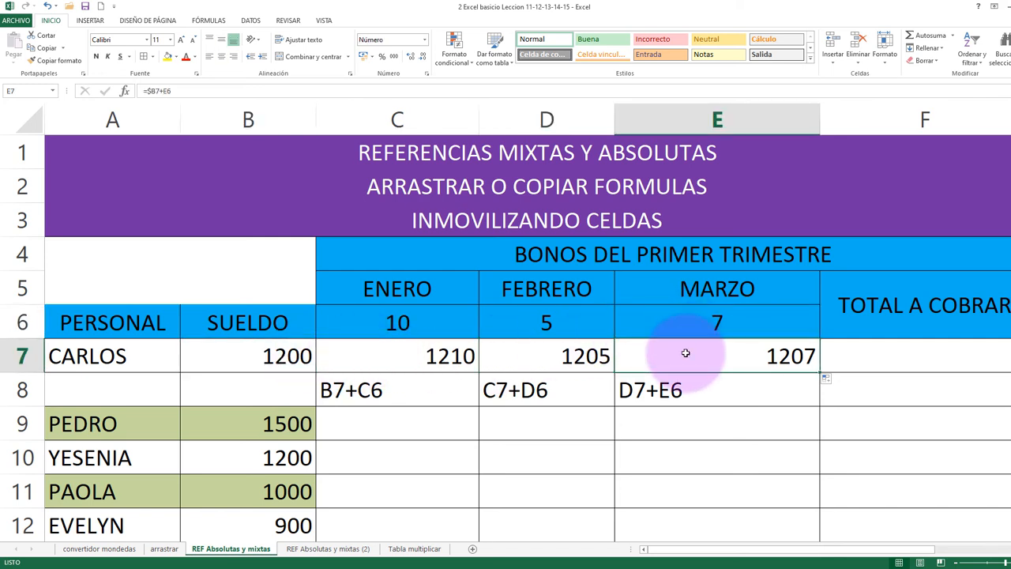
{"action": "double_click", "coordinate": [570, 357]}
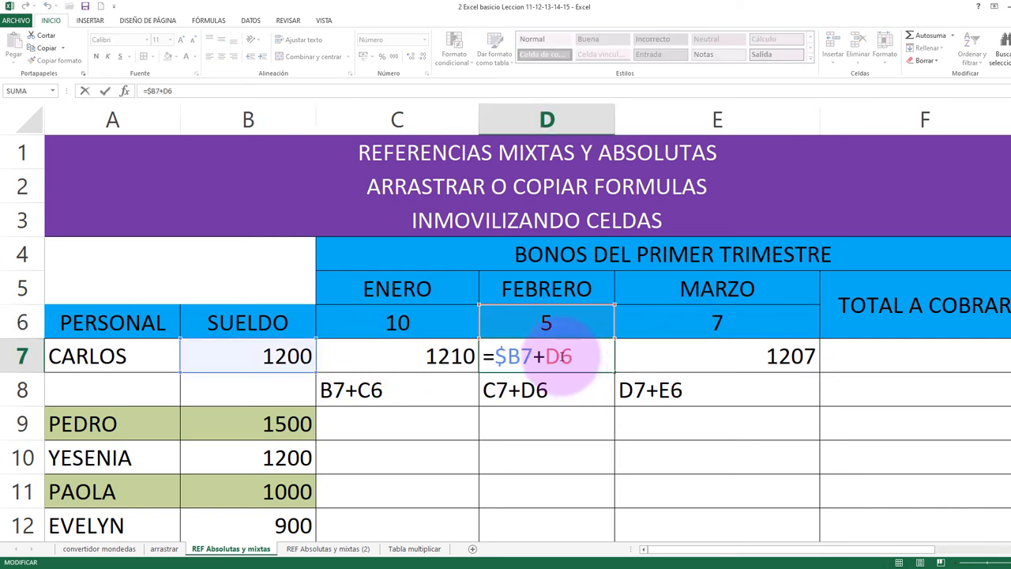
{"action": "key", "text": "Return"}
{"action": "double_click", "coordinate": [684, 357]}
{"action": "key", "text": "Return"}
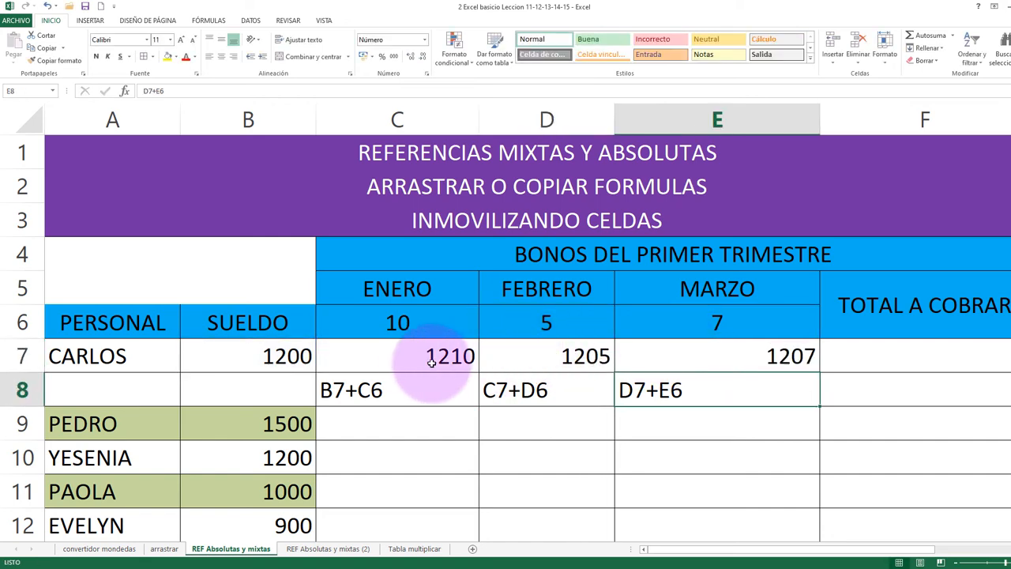
- Examine the mixed reference $B7 in the January formula in C7
{"action": "double_click", "coordinate": [431, 359]}
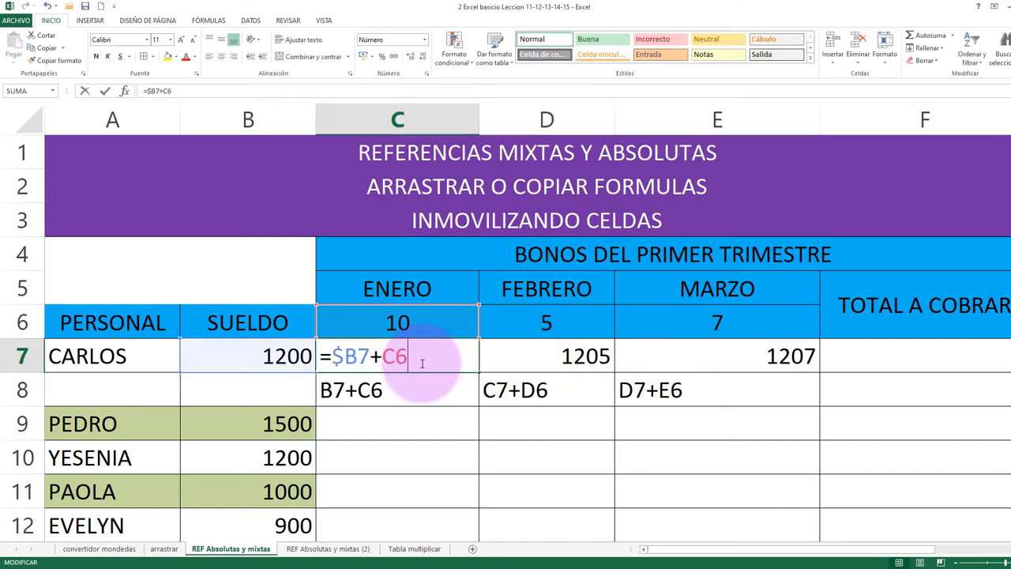
{"action": "key", "text": "Return"}
{"action": "double_click", "coordinate": [379, 358]}
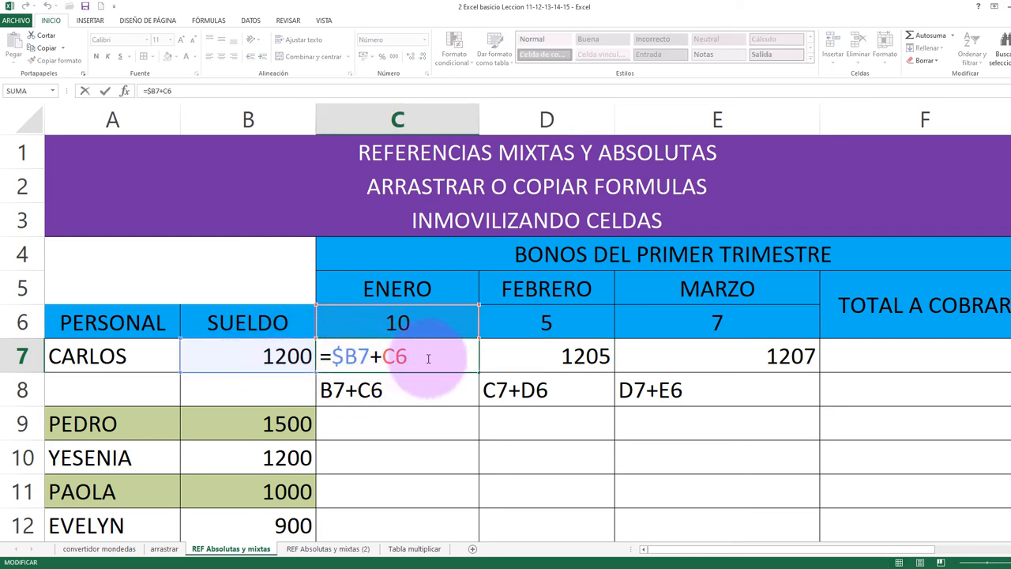
{"action": "double_click", "coordinate": [339, 357]}
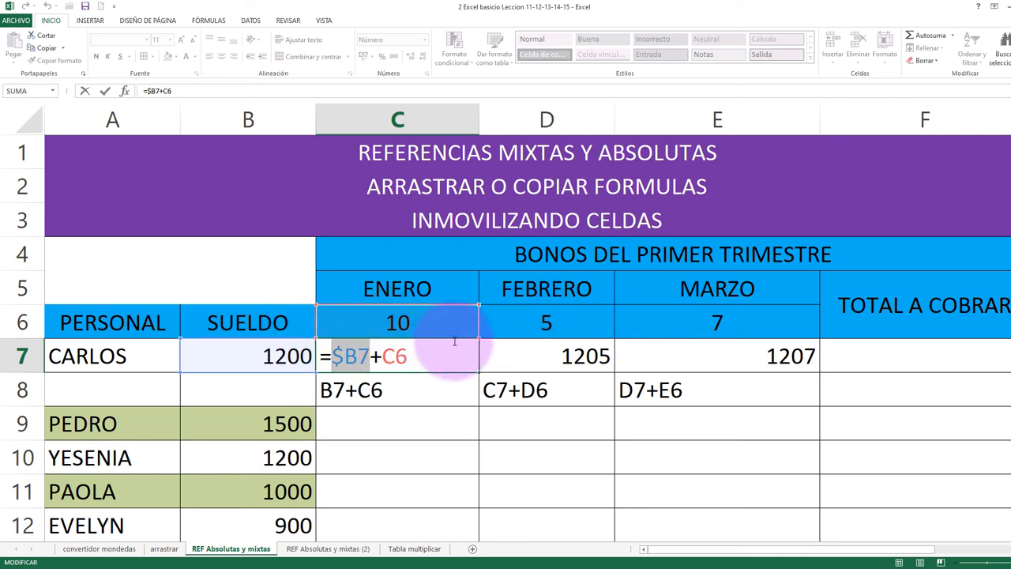
{"action": "key", "text": "Return"}
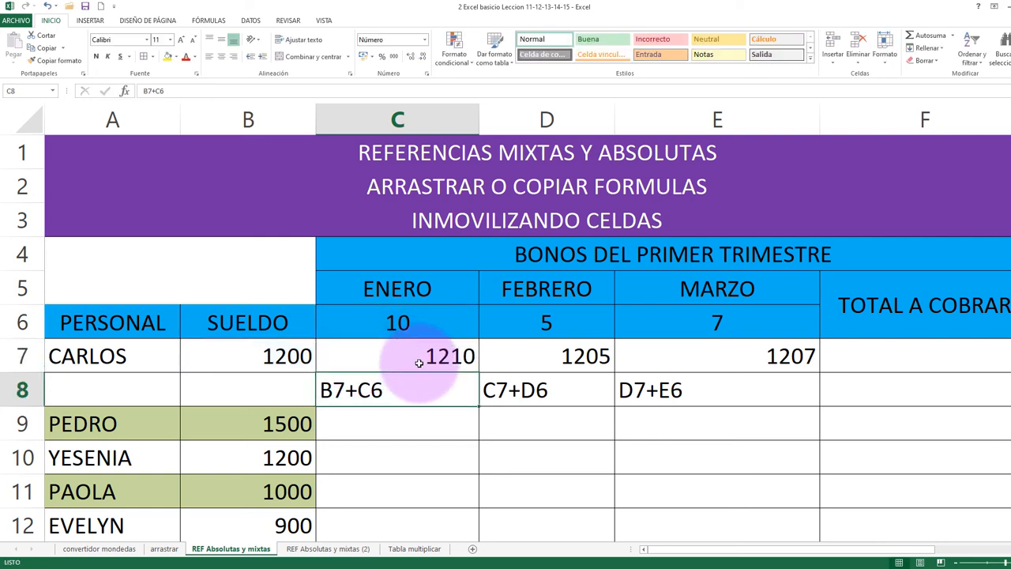
- Review the February and March formulas in D7 and E7 alongside the plain-text notes in C8:E8
{"action": "left_click", "coordinate": [585, 359]}
{"action": "left_click", "coordinate": [734, 367]}
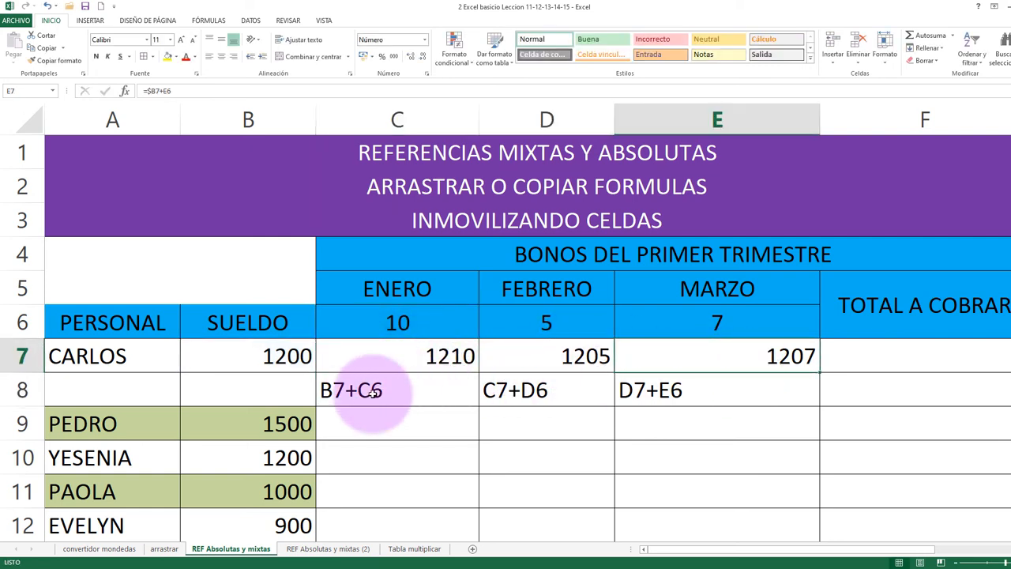
{"action": "left_click_drag", "start_coordinate": [372, 391], "coordinate": [650, 389]}
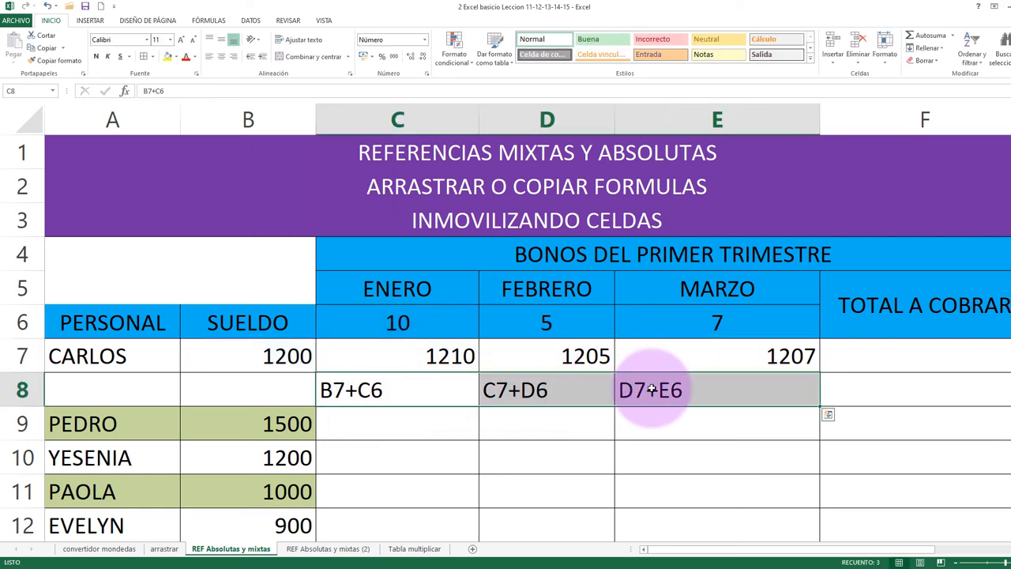
- Clear the plain-text formula notes in C8:E8 and delete the empty row 8 from the table
{"action": "key", "text": "Delete"}
{"action": "left_click", "coordinate": [440, 368]}
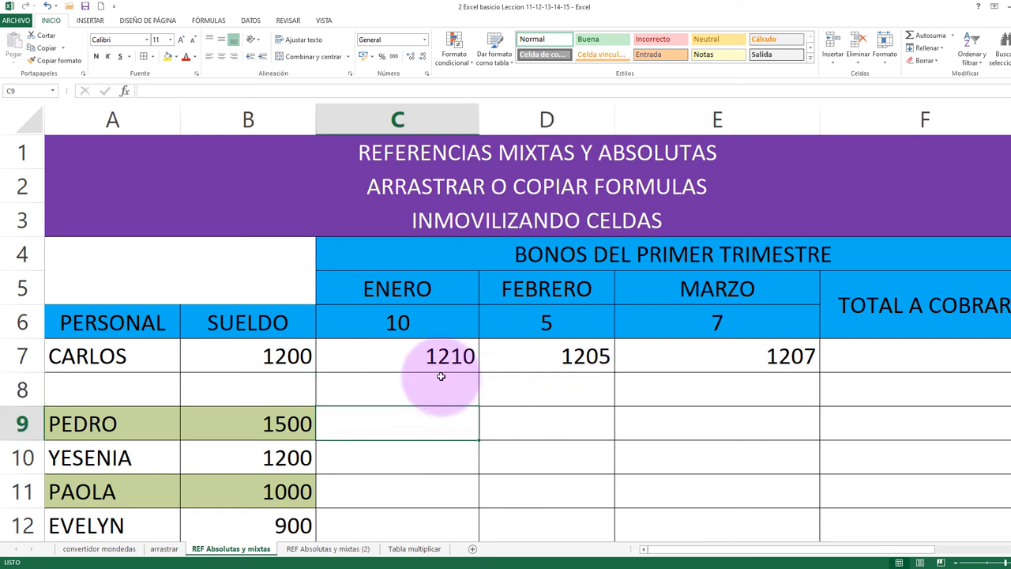
{"action": "left_click", "coordinate": [23, 390]}
{"action": "right_click", "coordinate": [20, 388]}
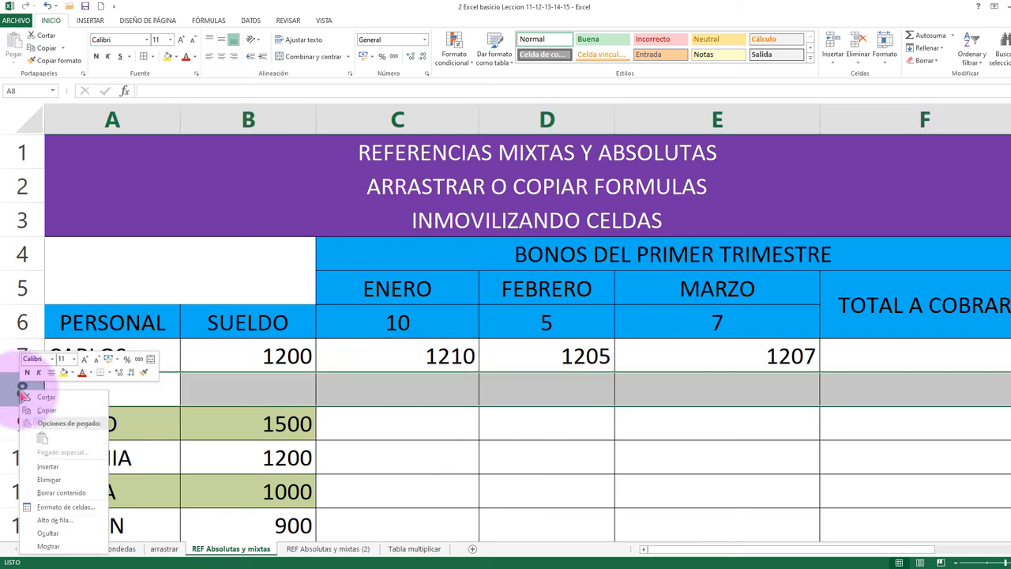
{"action": "left_click", "coordinate": [49, 479]}
{"action": "left_click", "coordinate": [419, 384]}
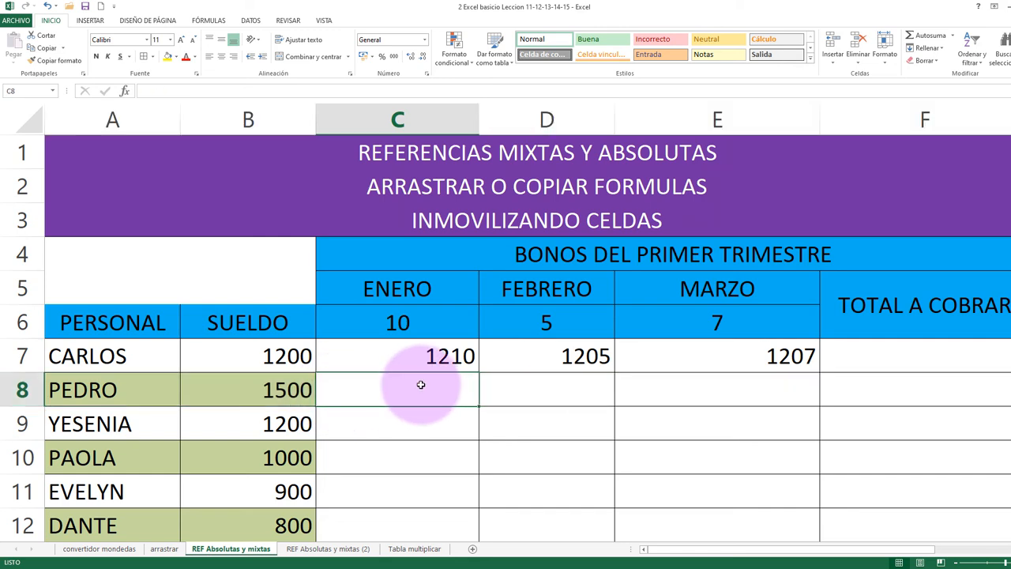
- Fill the January formula from C7 down the column to C13
{"action": "scroll", "coordinate": [652, 383], "scroll_direction": "down", "scroll_amount": 1}
{"action": "left_click_drag", "start_coordinate": [450, 258], "coordinate": [733, 262]}
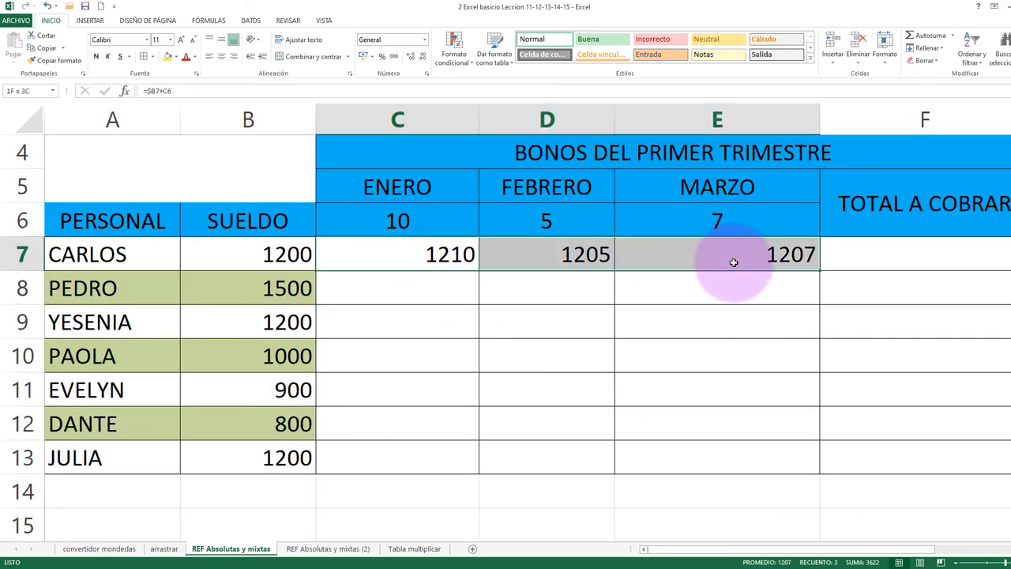
{"action": "left_click", "coordinate": [668, 322]}
{"action": "scroll", "coordinate": [688, 375], "scroll_direction": "up", "scroll_amount": 1}
{"action": "scroll", "coordinate": [688, 375], "scroll_direction": "up", "scroll_amount": 1}
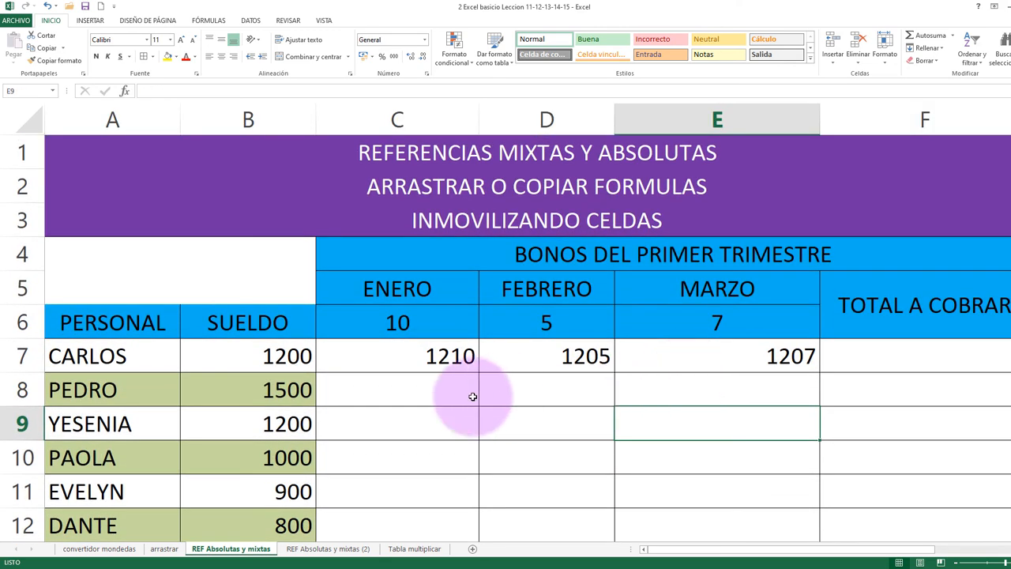
{"action": "left_click", "coordinate": [420, 388]}
{"action": "left_click", "coordinate": [407, 366]}
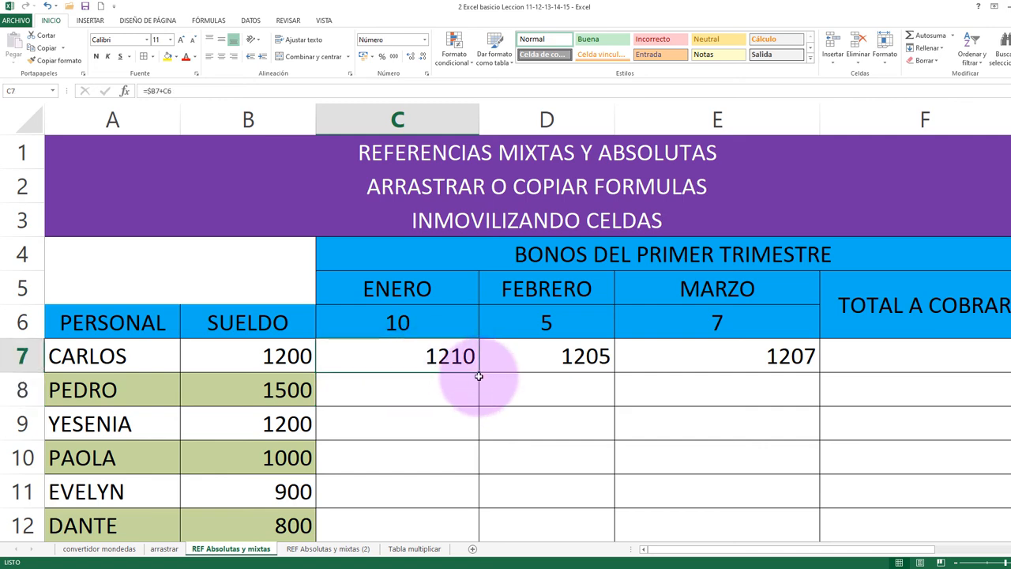
{"action": "left_click_drag", "start_coordinate": [479, 373], "coordinate": [458, 505]}
{"action": "left_click", "coordinate": [531, 387]}
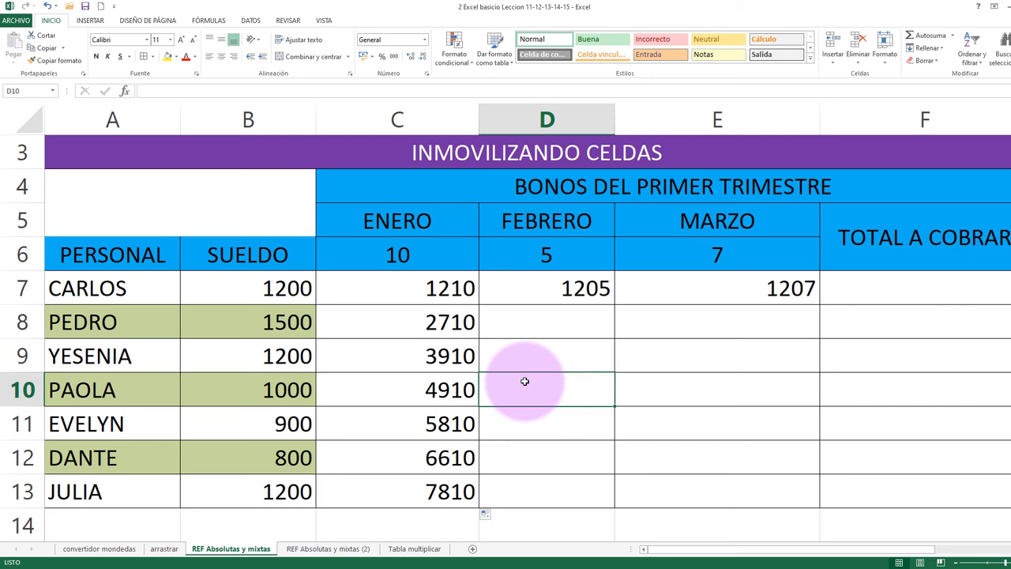
- Check the copied January formulas in C8 and C9 against the salary in B8 and the bonus in C6
{"action": "left_click", "coordinate": [395, 328]}
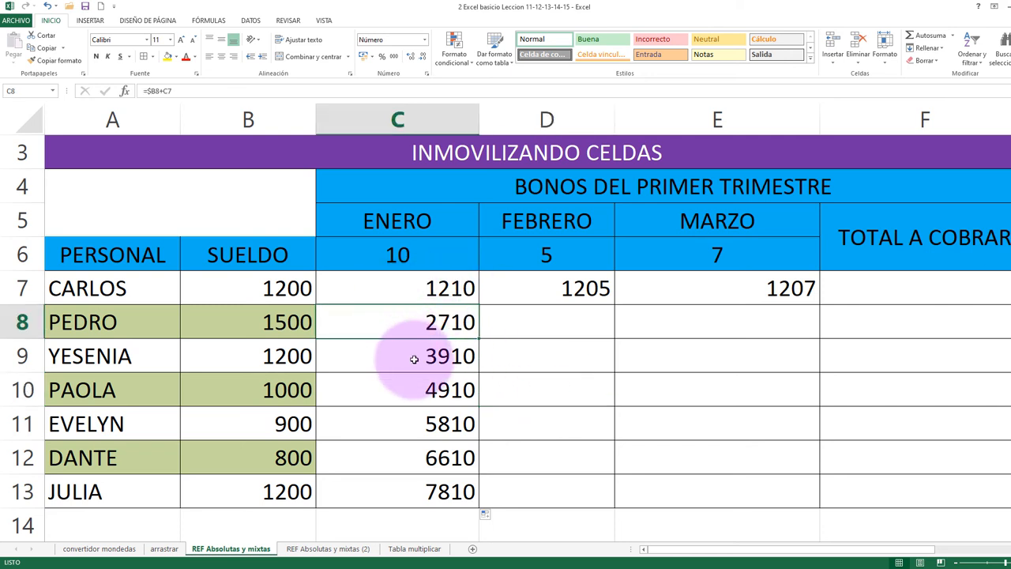
{"action": "left_click", "coordinate": [414, 359]}
{"action": "left_click", "coordinate": [406, 331]}
{"action": "left_click", "coordinate": [394, 253]}
{"action": "left_click", "coordinate": [399, 359]}
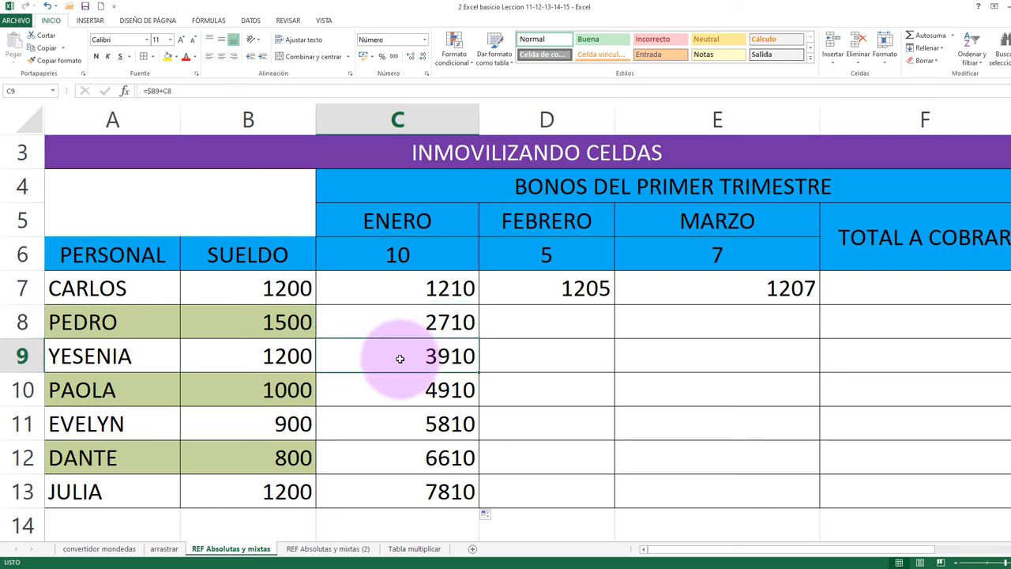
{"action": "left_click", "coordinate": [396, 318]}
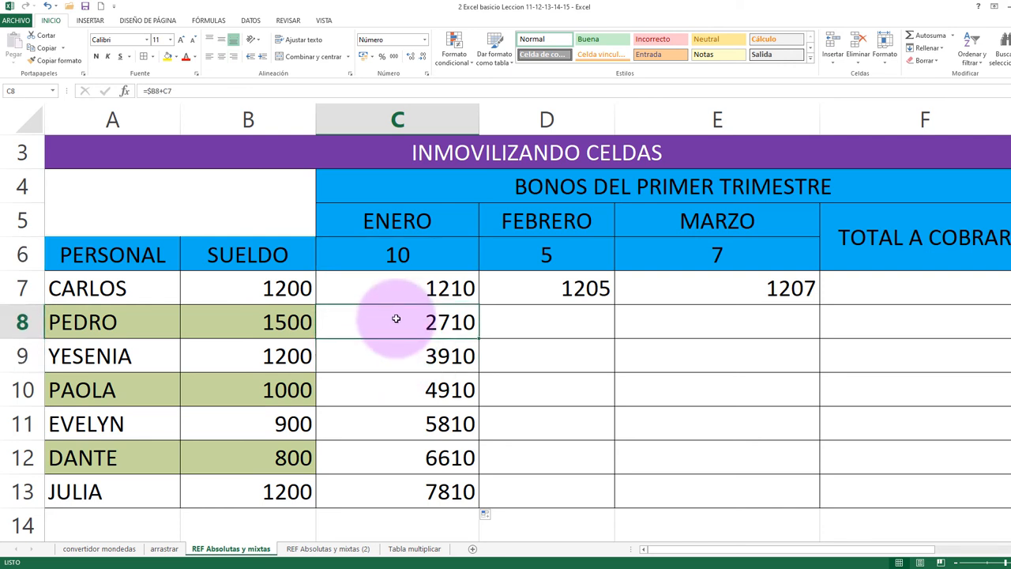
{"action": "left_click", "coordinate": [390, 350]}
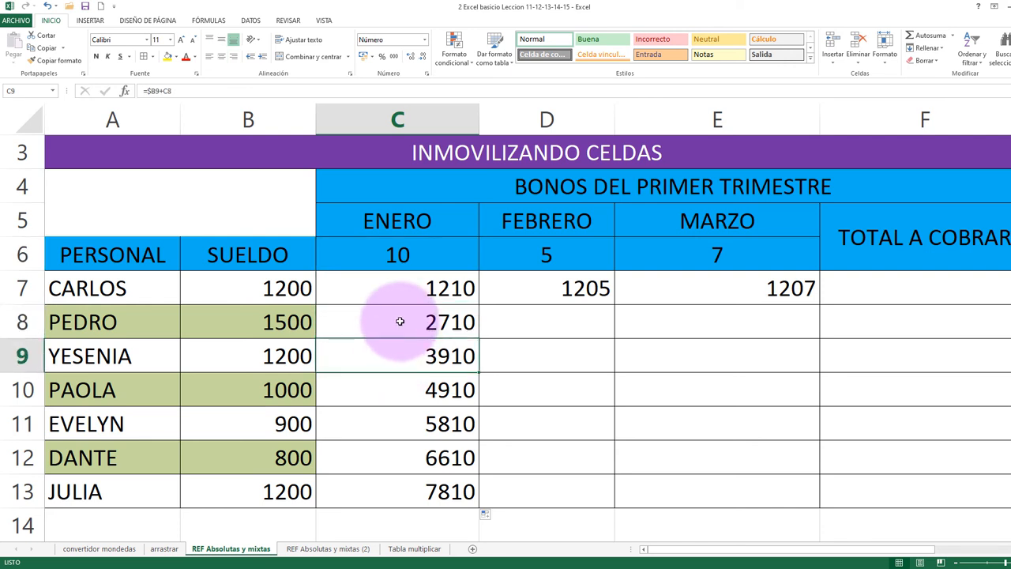
{"action": "left_click", "coordinate": [307, 322]}
{"action": "left_click", "coordinate": [395, 249]}
{"action": "left_click", "coordinate": [401, 319]}
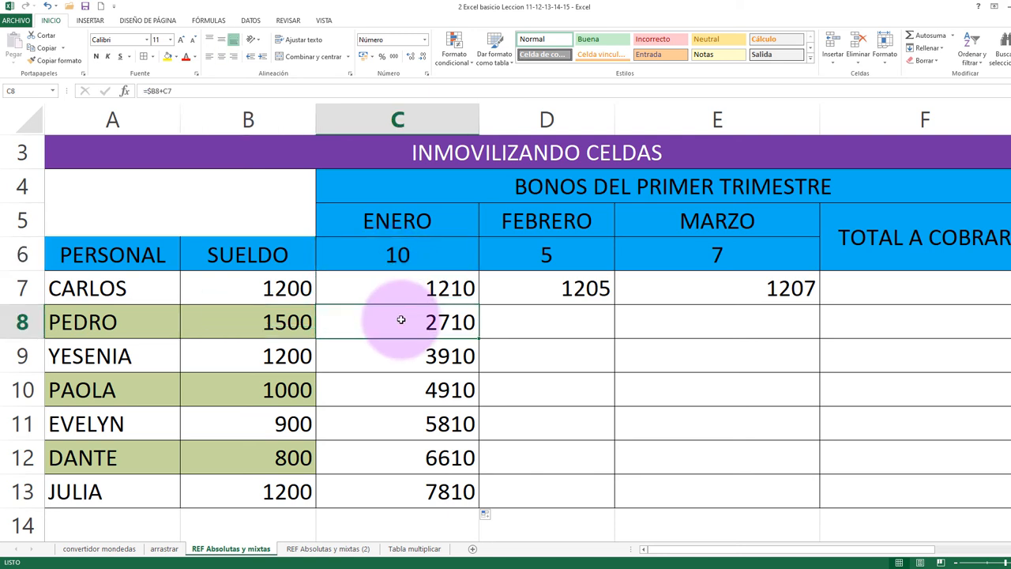
{"action": "left_click", "coordinate": [310, 316]}
{"action": "left_click", "coordinate": [375, 264]}
{"action": "left_click", "coordinate": [382, 317]}
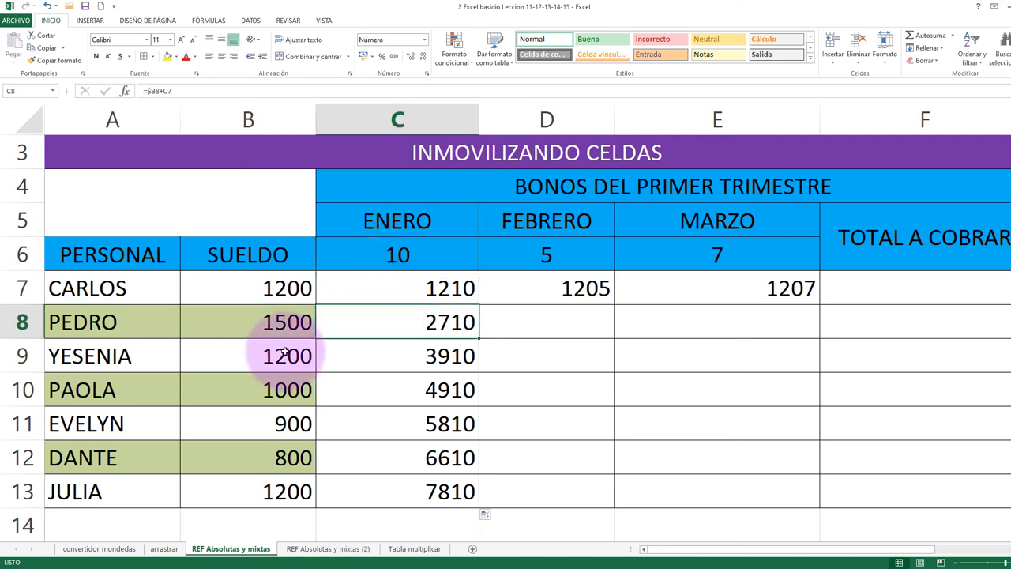
- Compare the January formulas in C9 and C10 with the salaries in B9 and B10 and the bonus in C6
{"action": "left_click", "coordinate": [293, 352]}
{"action": "left_click", "coordinate": [394, 254]}
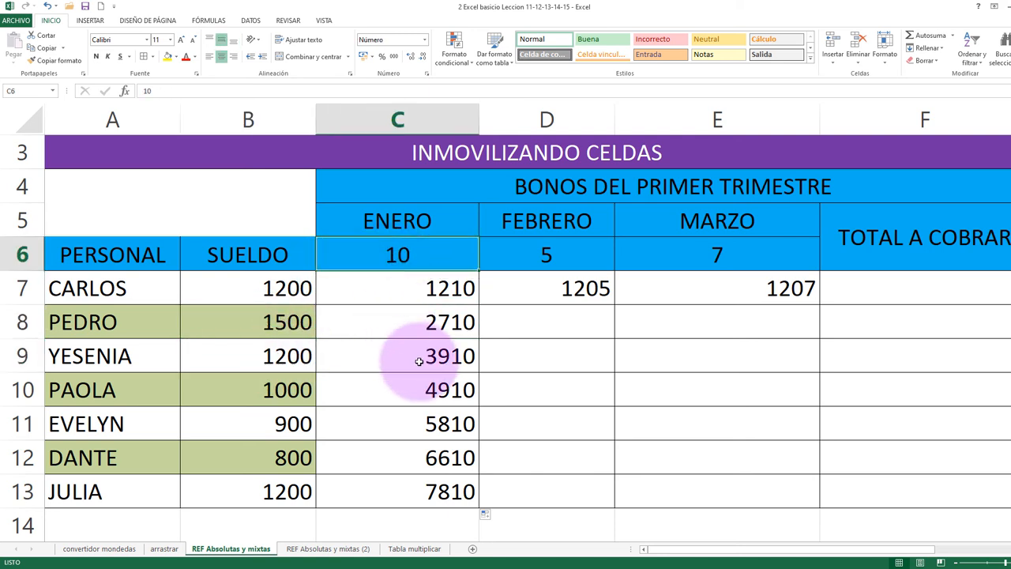
{"action": "left_click", "coordinate": [418, 360]}
{"action": "left_click", "coordinate": [293, 355]}
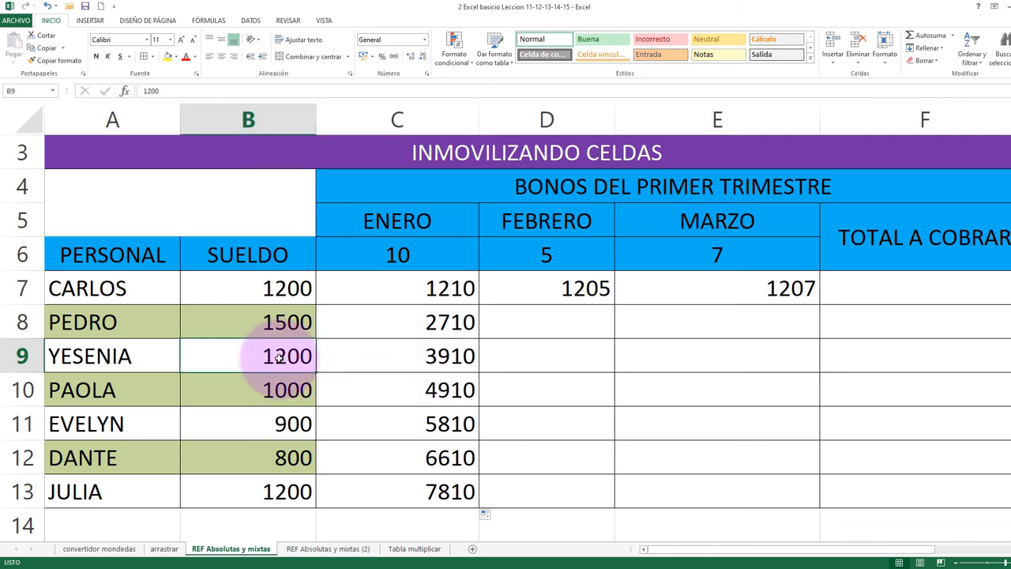
{"action": "left_click", "coordinate": [395, 354]}
{"action": "left_click", "coordinate": [272, 360]}
{"action": "left_click", "coordinate": [429, 251]}
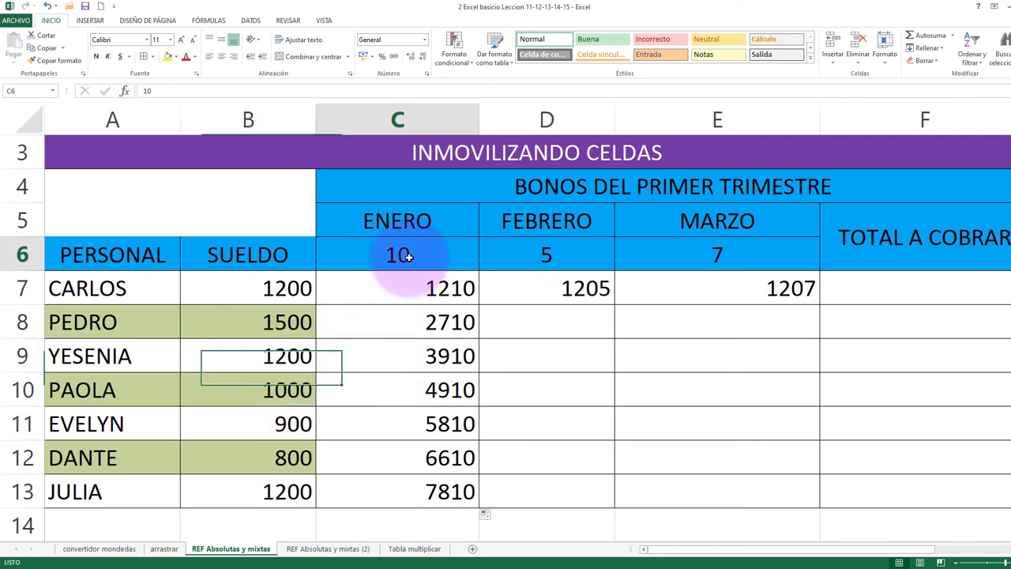
{"action": "left_click", "coordinate": [433, 390]}
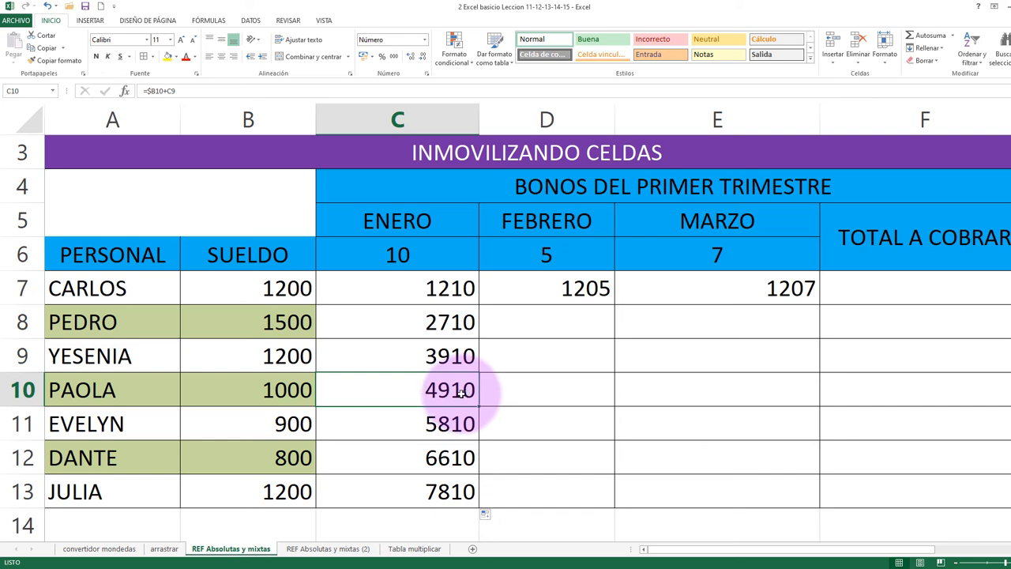
{"action": "left_click", "coordinate": [289, 387]}
{"action": "left_click", "coordinate": [406, 391]}
{"action": "left_click", "coordinate": [395, 284]}
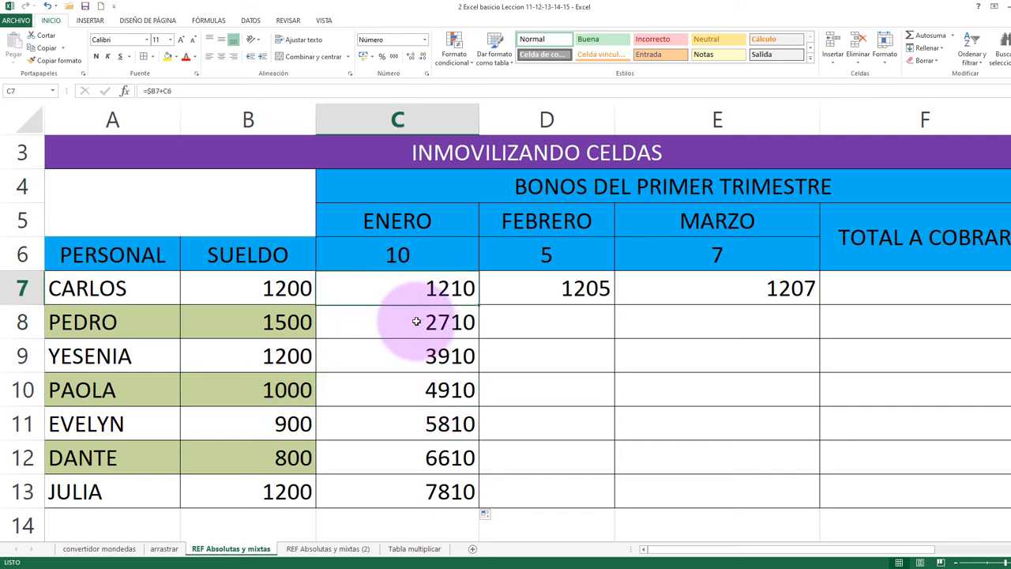
- Inspect the highlighted cell references of the January formulas in C7 and C9
{"action": "scroll", "coordinate": [416, 321], "scroll_direction": "up", "scroll_amount": 1}
{"action": "double_click", "coordinate": [414, 357]}
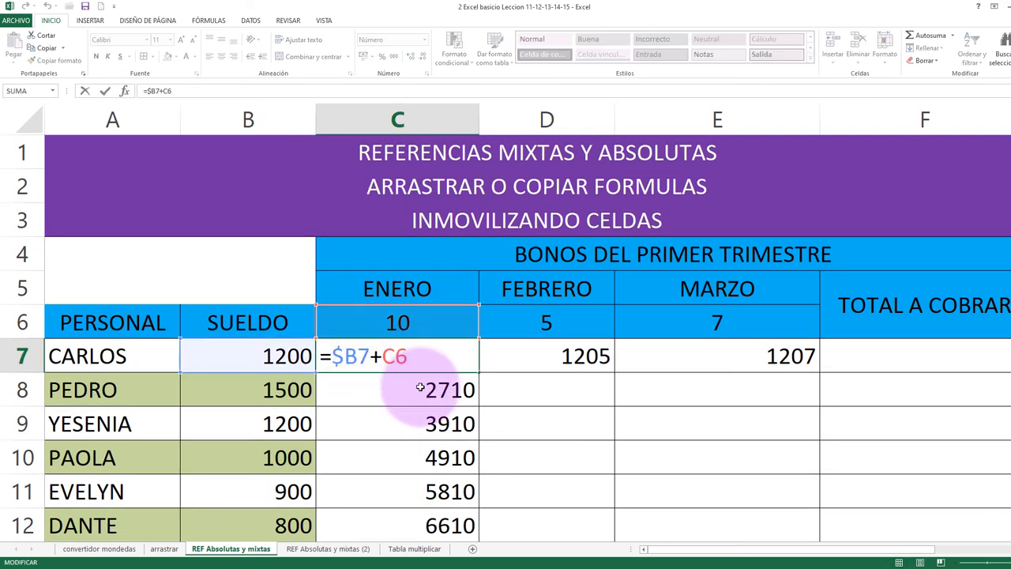
{"action": "key", "text": "Return"}
{"action": "double_click", "coordinate": [414, 421]}
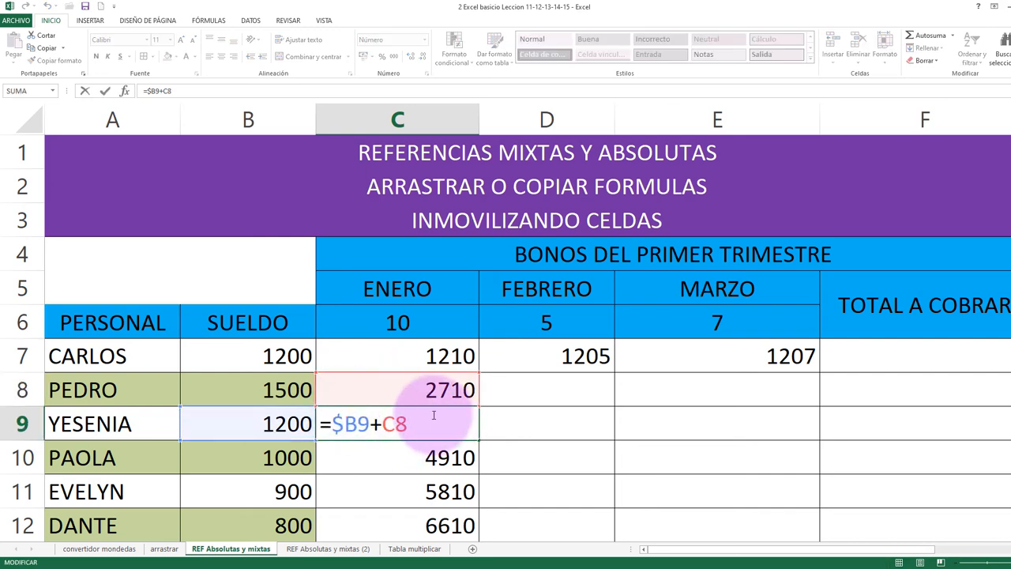
{"action": "key", "text": "Return"}
- Clear the copied January formulas from C8:C13
{"action": "scroll", "coordinate": [426, 340], "scroll_direction": "down", "scroll_amount": 1}
{"action": "left_click_drag", "start_coordinate": [416, 291], "coordinate": [413, 450]}
{"action": "key", "text": "Delete"}
{"action": "left_click", "coordinate": [429, 309]}
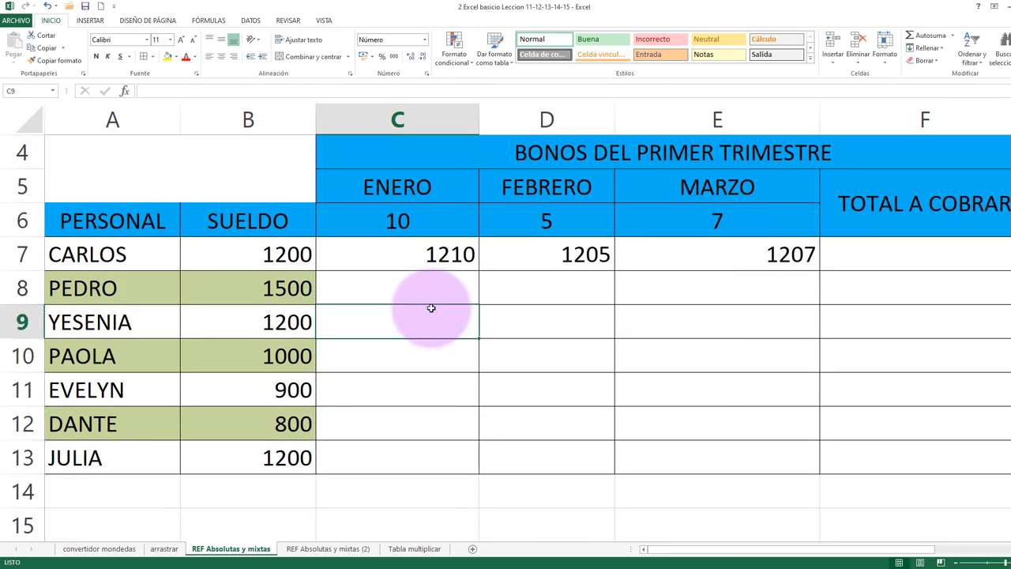
- Trace the references of the C7 formula and pair the C6 bonus with the salaries in B9 and B10
{"action": "scroll", "coordinate": [427, 331], "scroll_direction": "up", "scroll_amount": 1}
{"action": "double_click", "coordinate": [431, 355]}
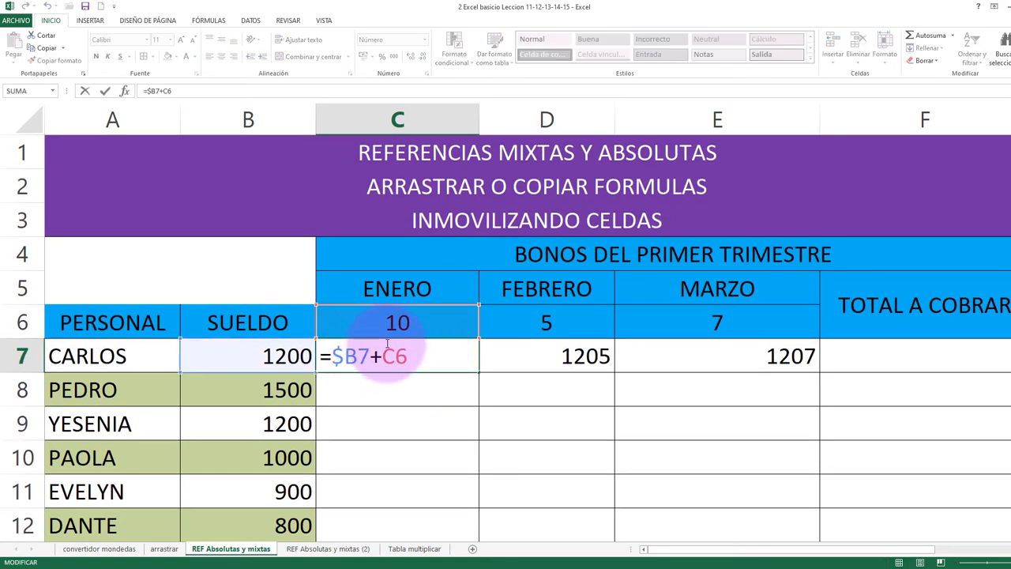
{"action": "left_click", "coordinate": [415, 321]}
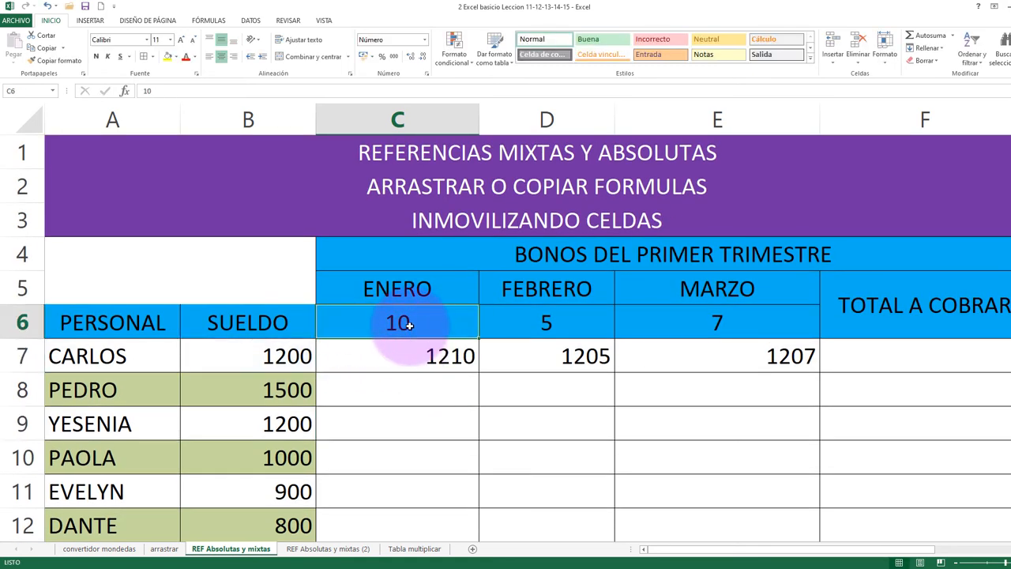
{"action": "double_click", "coordinate": [427, 362]}
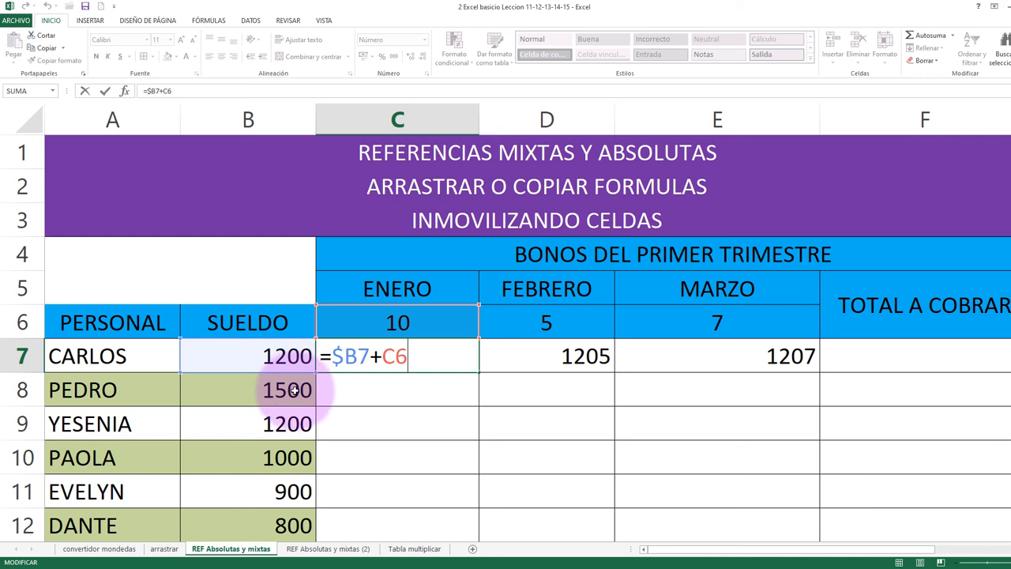
{"action": "key", "text": "shift+Return"}
{"action": "left_click", "coordinate": [309, 417]}
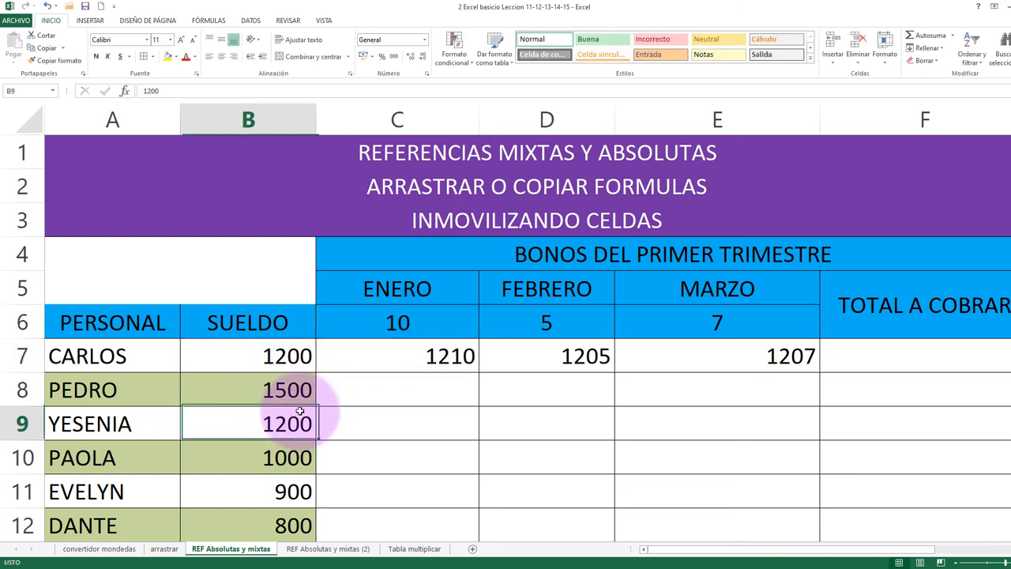
{"action": "left_click", "coordinate": [395, 320]}
{"action": "left_click", "coordinate": [368, 419]}
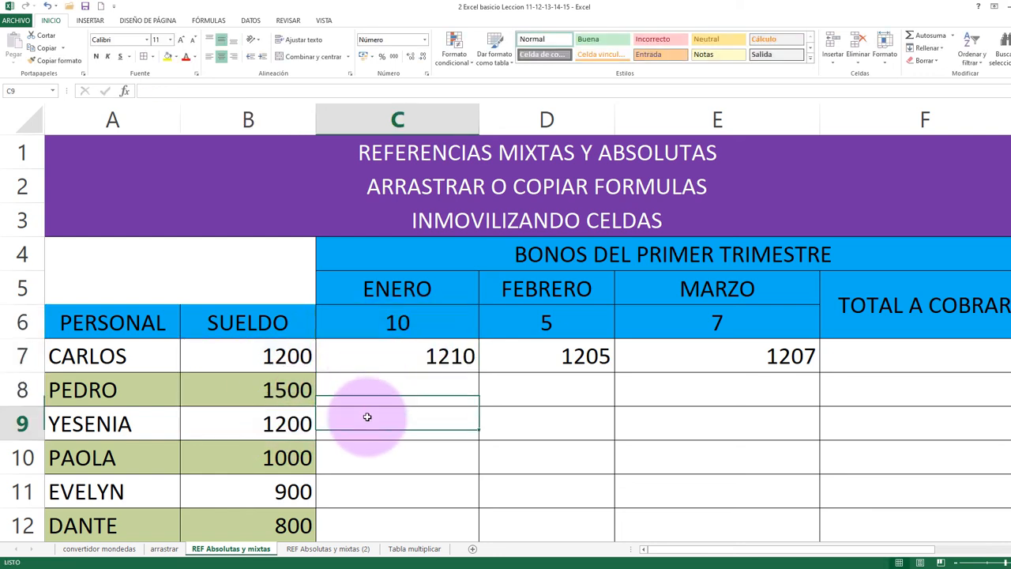
{"action": "left_click", "coordinate": [311, 455]}
{"action": "left_click", "coordinate": [415, 322]}
{"action": "left_click", "coordinate": [372, 450]}
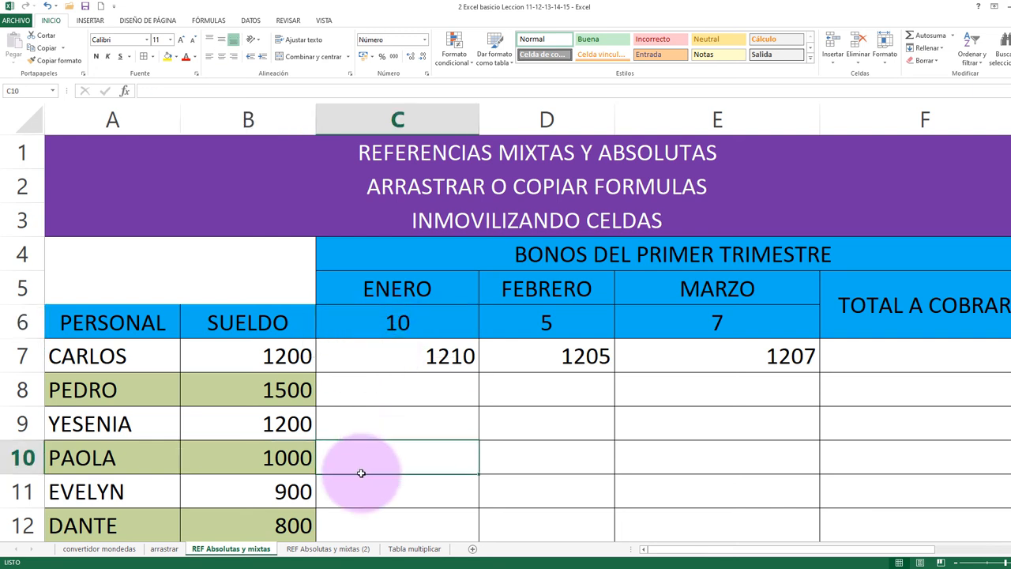
{"action": "left_click_drag", "start_coordinate": [360, 471], "coordinate": [384, 467]}
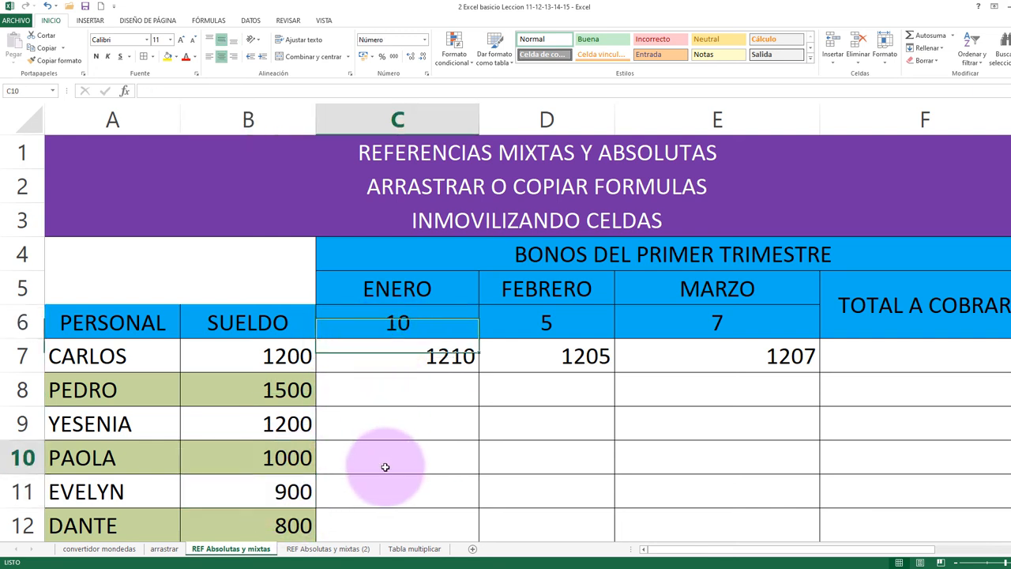
- Fix the bonus row in the January formula in C7 so that it reads =$B7+C$6
{"action": "left_click", "coordinate": [401, 368]}
{"action": "double_click", "coordinate": [402, 354]}
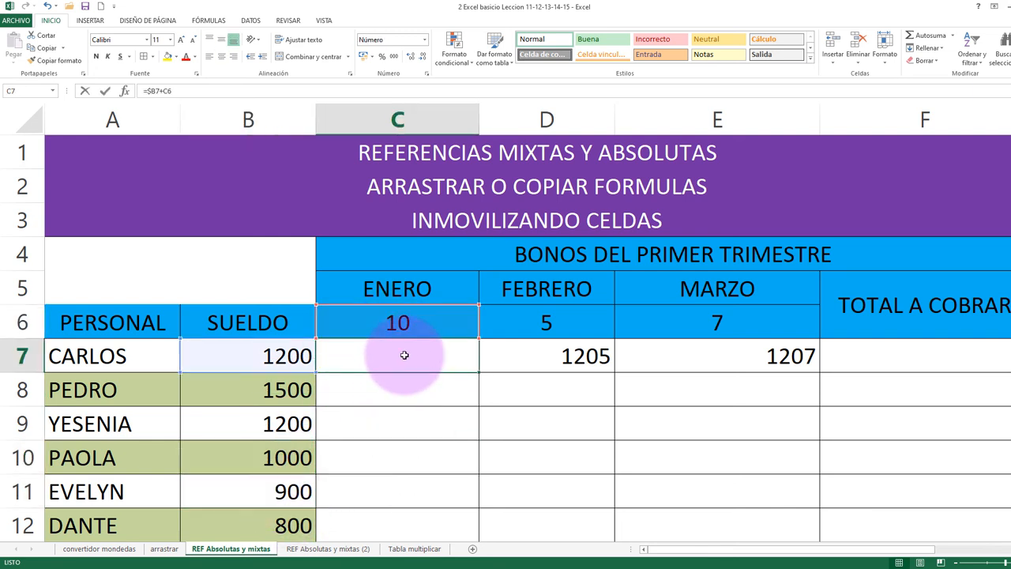
{"action": "double_click", "coordinate": [350, 356]}
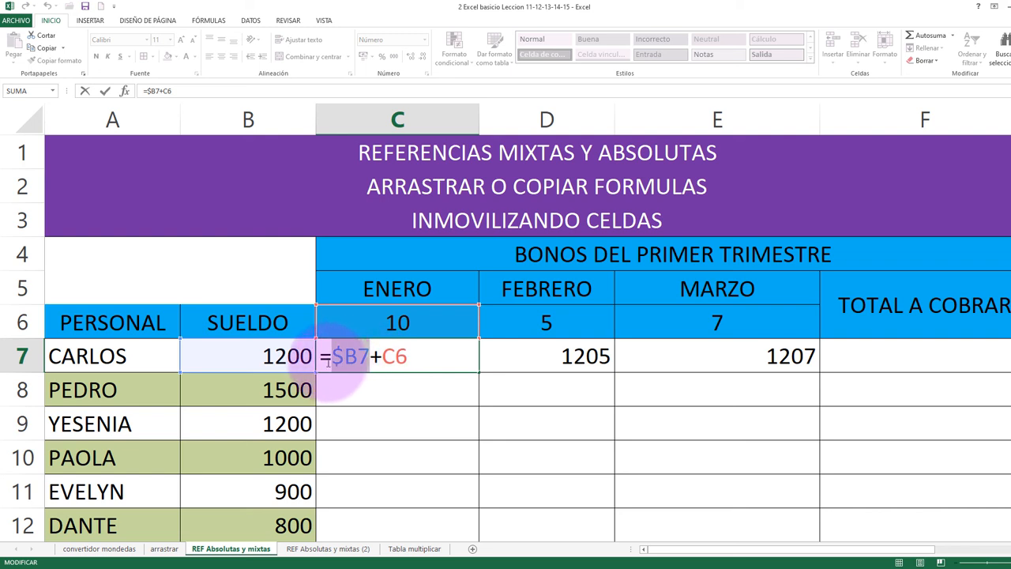
{"action": "left_click", "coordinate": [397, 365]}
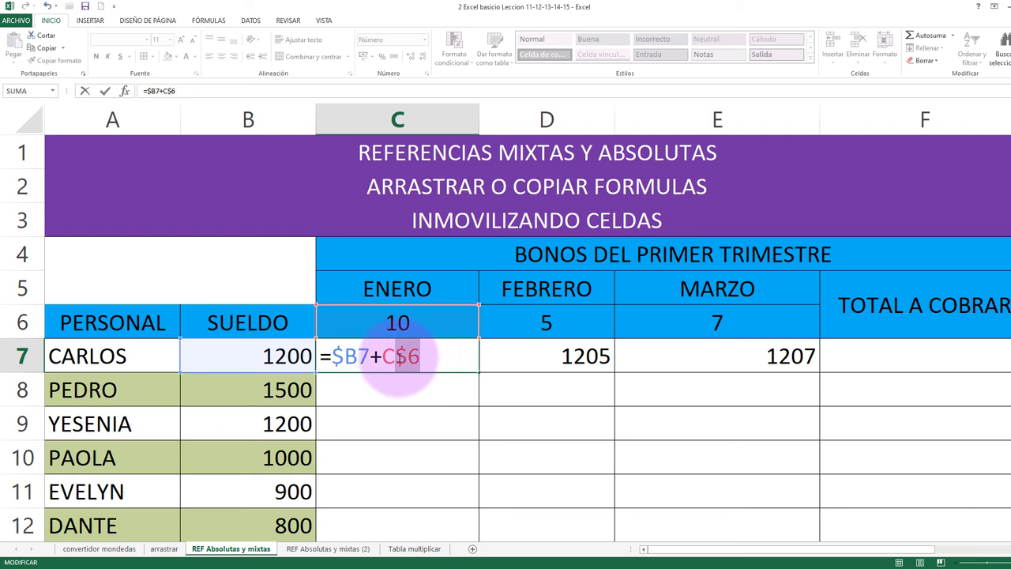
{"action": "left_click_drag", "start_coordinate": [428, 372], "coordinate": [373, 363]}
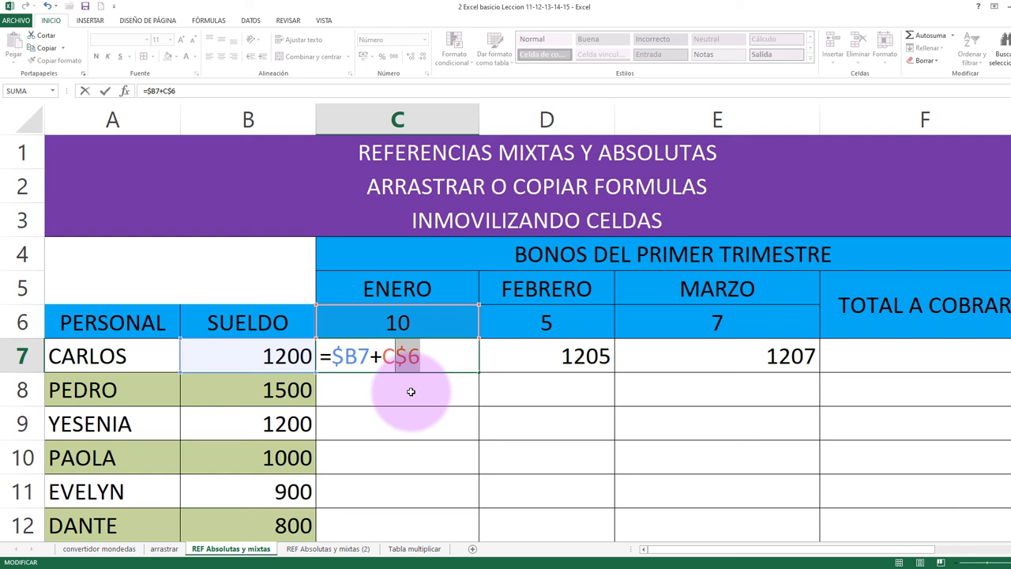
{"action": "left_click_drag", "start_coordinate": [367, 357], "coordinate": [345, 357]}
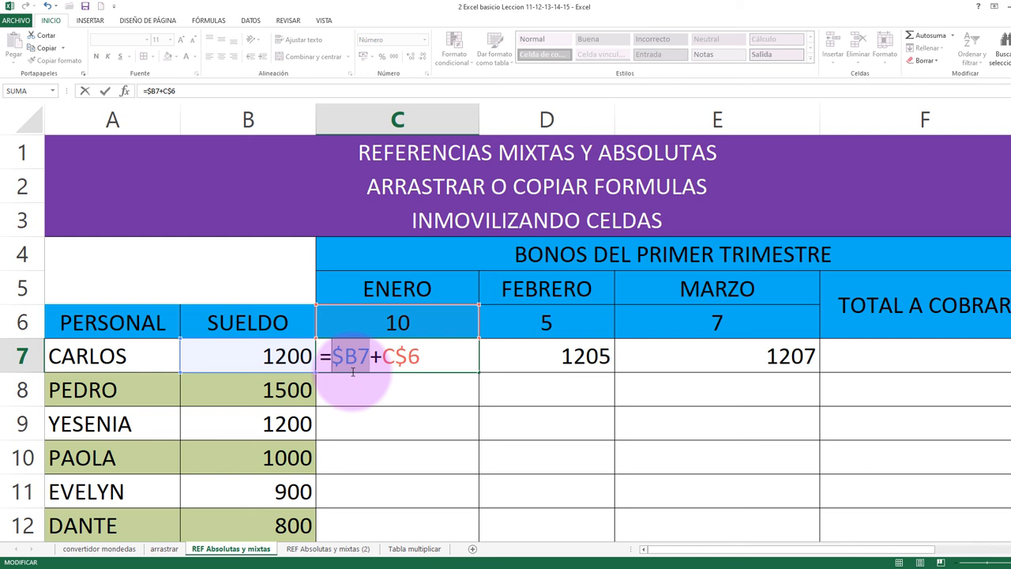
{"action": "left_click_drag", "start_coordinate": [435, 358], "coordinate": [394, 357]}
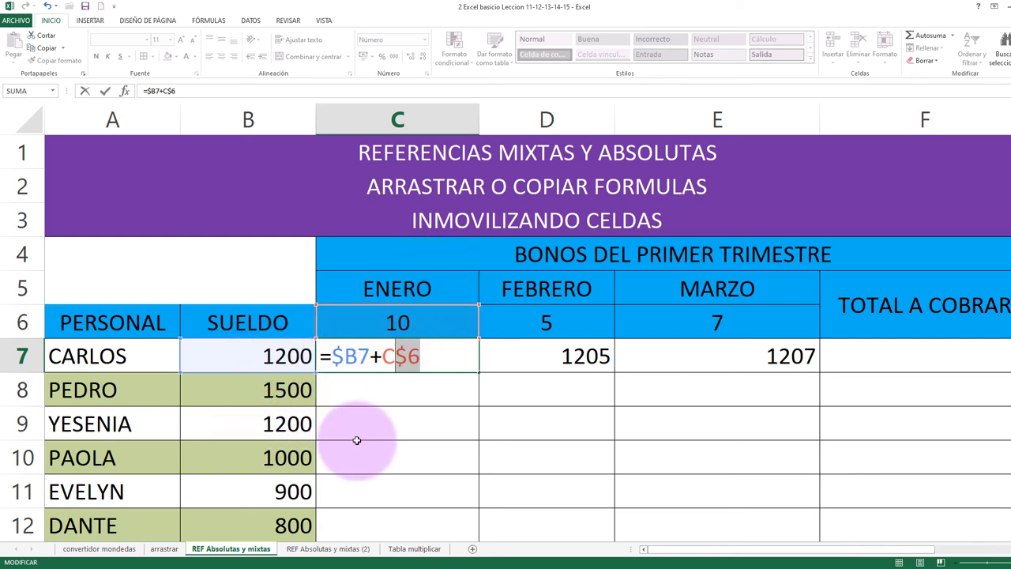
{"action": "key", "text": "Return"}
{"action": "left_click", "coordinate": [397, 356]}
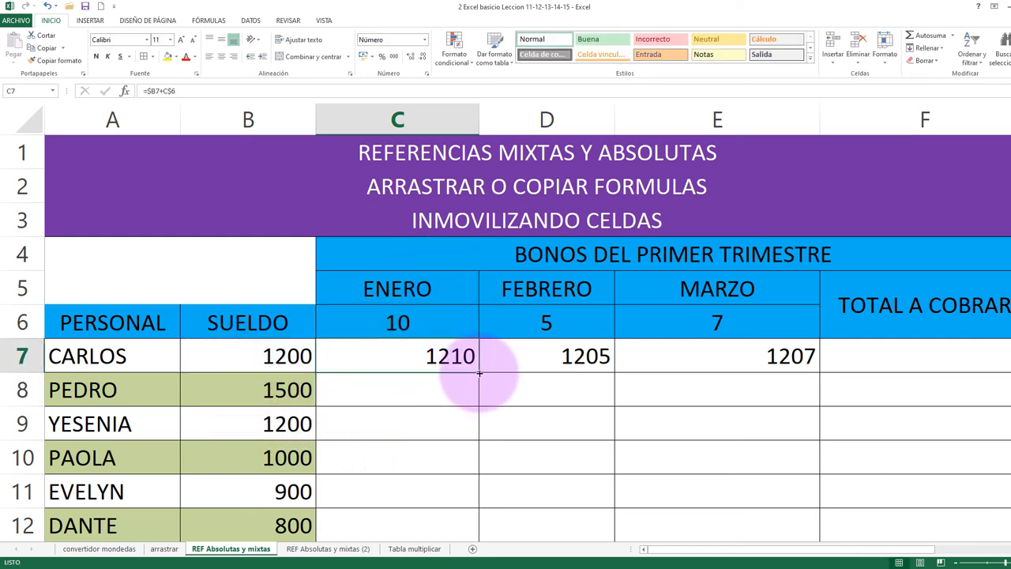
- Copy the January formula from C7 down to C13 and check C12 and C13 against their salaries and the C6 bonus
{"action": "double_click", "coordinate": [479, 372]}
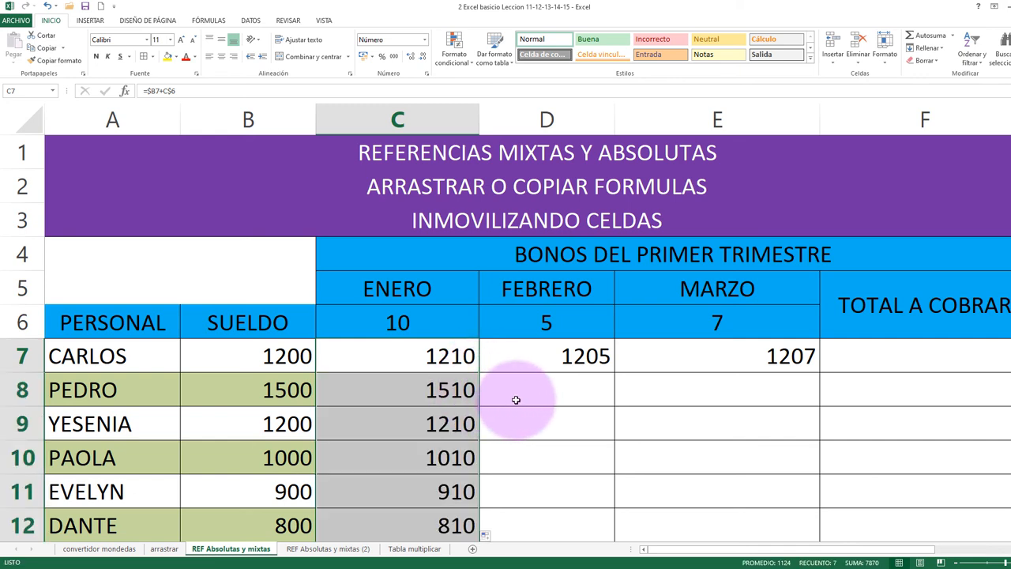
{"action": "scroll", "coordinate": [514, 400], "scroll_direction": "down", "scroll_amount": 1}
{"action": "left_click", "coordinate": [292, 419]}
{"action": "left_click", "coordinate": [407, 217]}
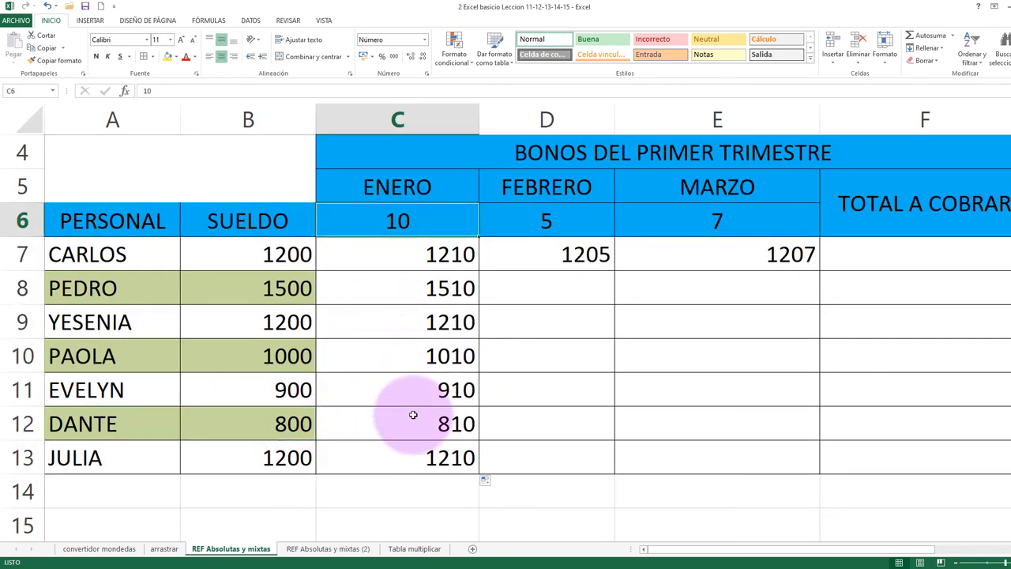
{"action": "left_click", "coordinate": [412, 426]}
{"action": "left_click", "coordinate": [261, 470]}
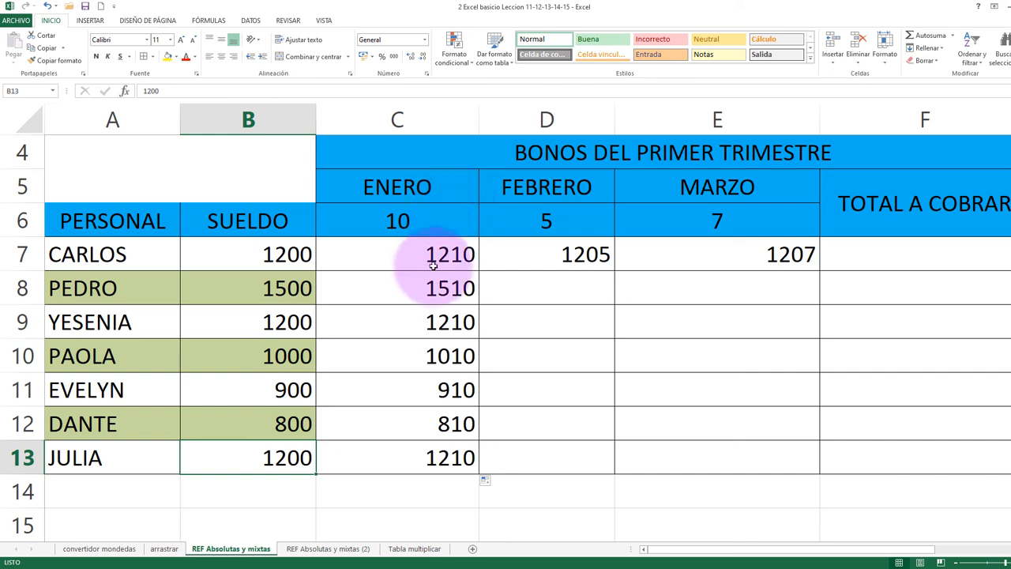
{"action": "left_click", "coordinate": [429, 224]}
{"action": "left_click", "coordinate": [442, 454]}
{"action": "scroll", "coordinate": [511, 401], "scroll_direction": "up", "scroll_amount": 1}
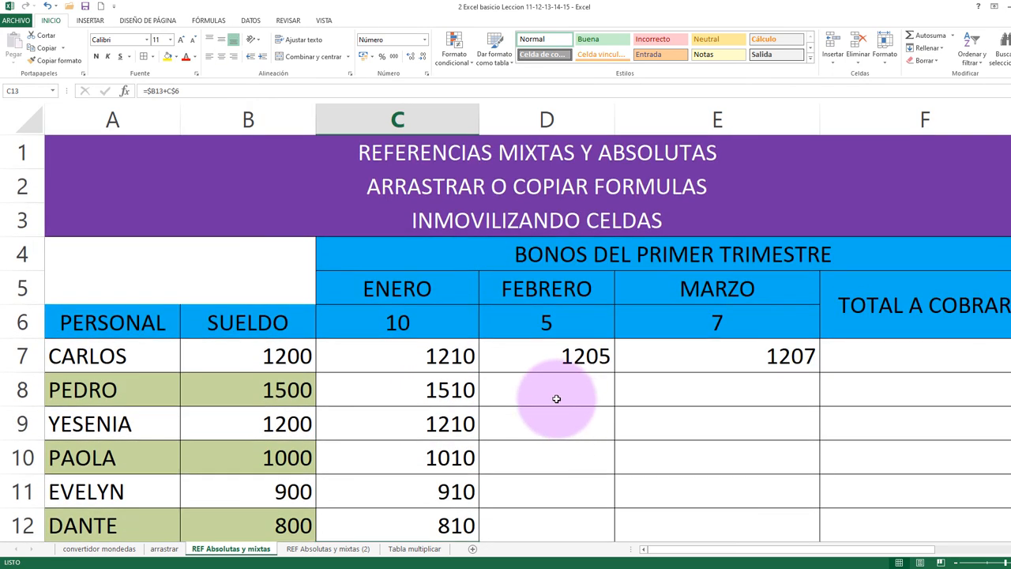
- Inspect the cell references in the January, February and March formulas of row 7
{"action": "double_click", "coordinate": [422, 355]}
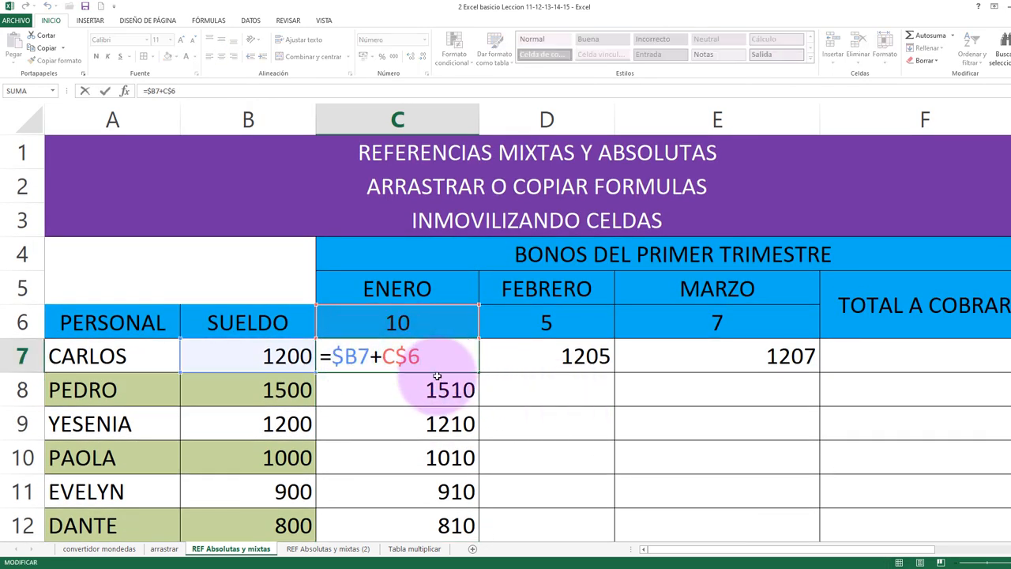
{"action": "key", "text": "Return"}
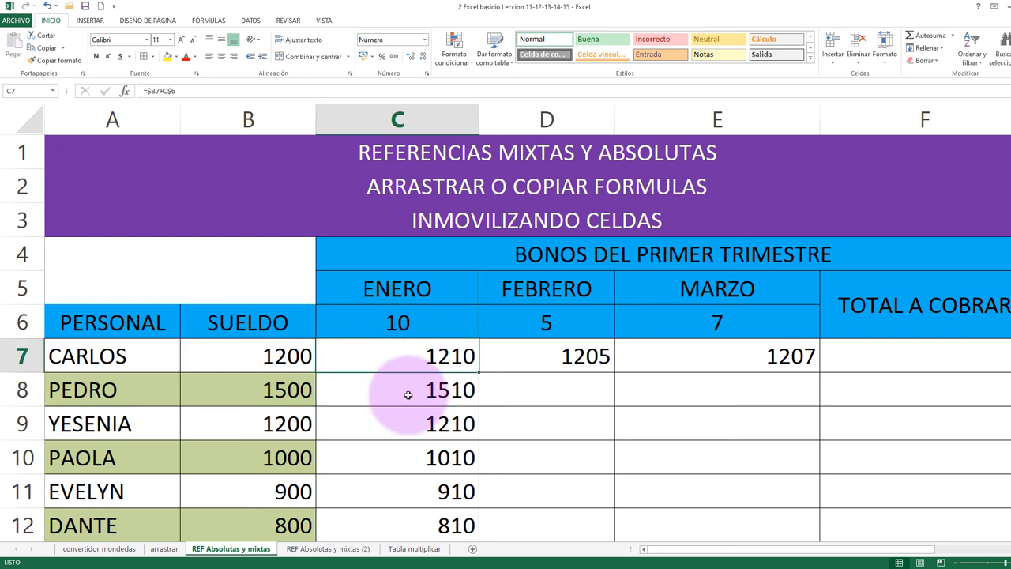
{"action": "left_click", "coordinate": [410, 357]}
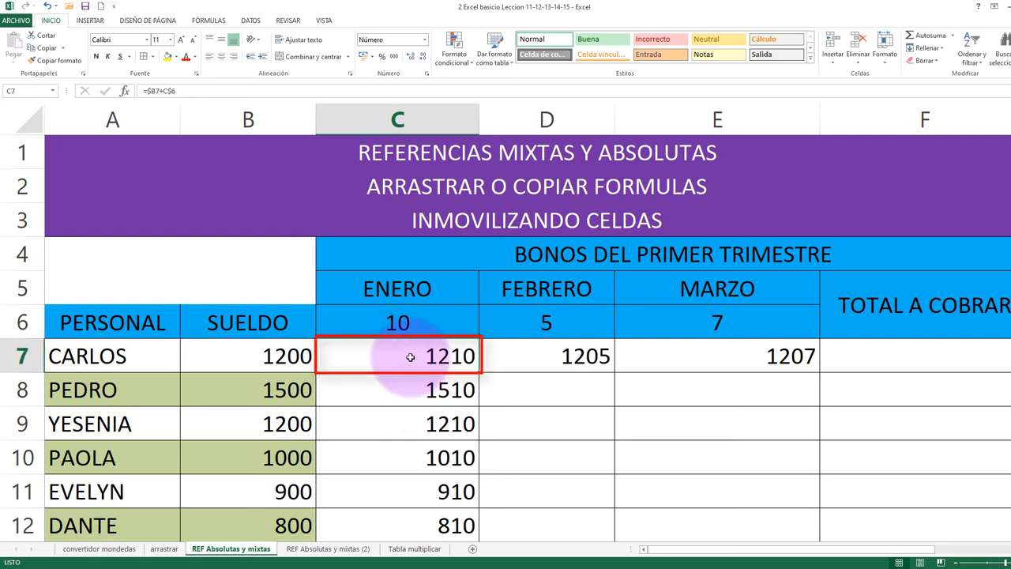
{"action": "double_click", "coordinate": [566, 361]}
{"action": "key", "text": "Return"}
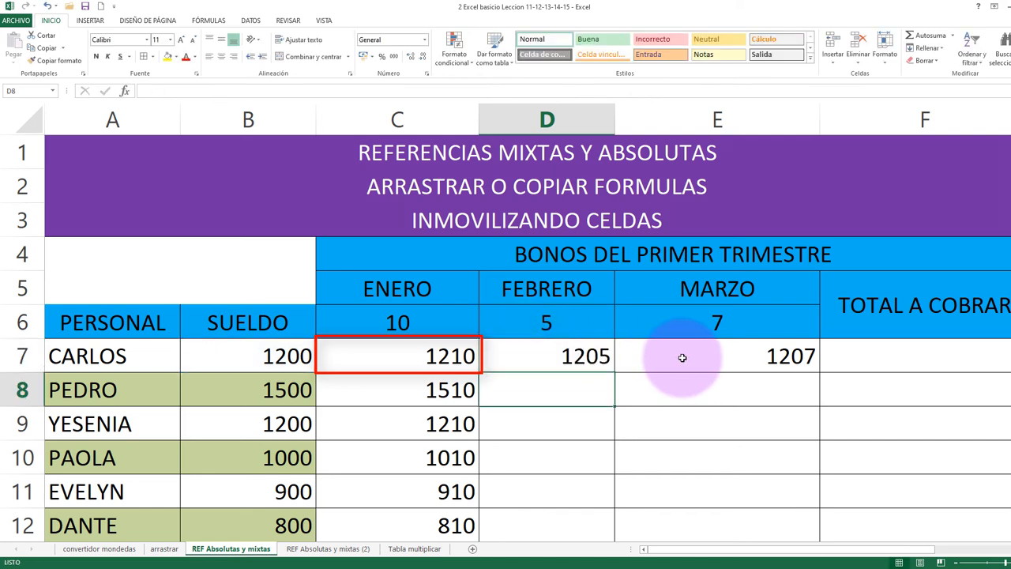
{"action": "double_click", "coordinate": [682, 358]}
{"action": "key", "text": "Return"}
{"action": "left_click", "coordinate": [424, 366]}
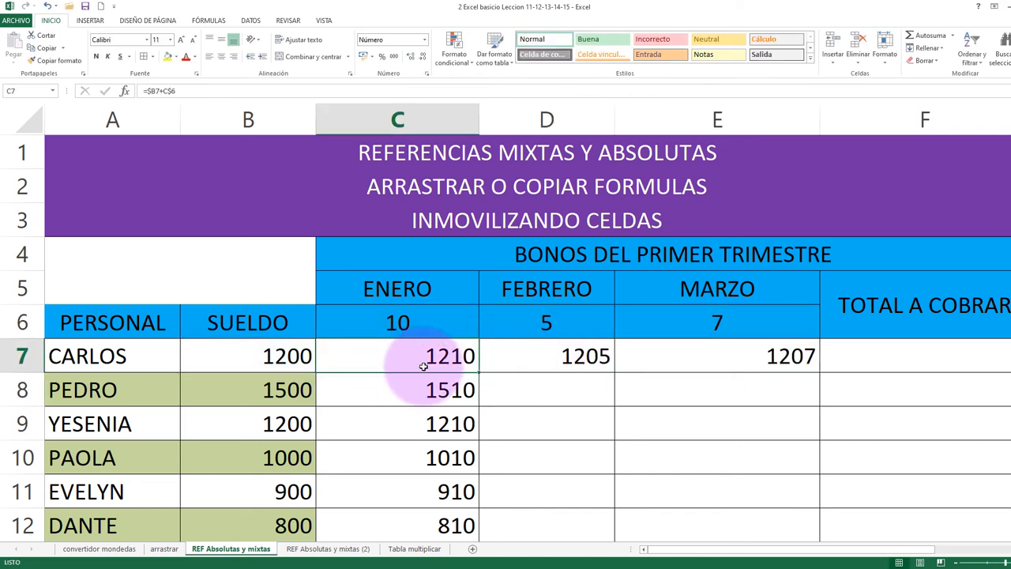
{"action": "scroll", "coordinate": [423, 366], "scroll_direction": "down", "scroll_amount": 1}
{"action": "scroll", "coordinate": [417, 293], "scroll_direction": "up", "scroll_amount": 1}
{"action": "scroll", "coordinate": [418, 356], "scroll_direction": "down", "scroll_amount": 1}
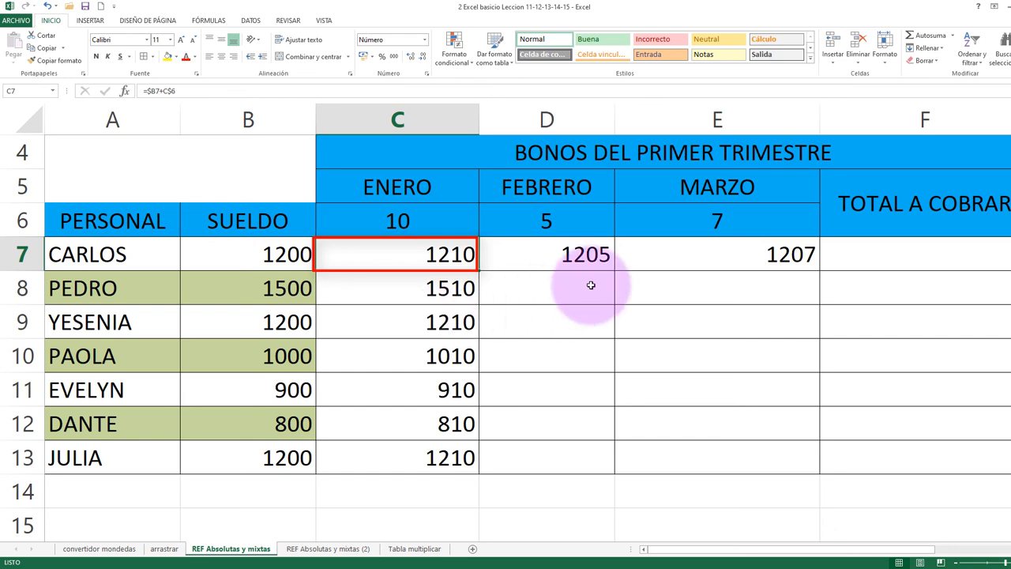
{"action": "left_click", "coordinate": [549, 290]}
{"action": "scroll", "coordinate": [544, 350], "scroll_direction": "up", "scroll_amount": 1}
{"action": "scroll", "coordinate": [516, 371], "scroll_direction": "down", "scroll_amount": 1}
{"action": "scroll", "coordinate": [516, 371], "scroll_direction": "up", "scroll_amount": 1}
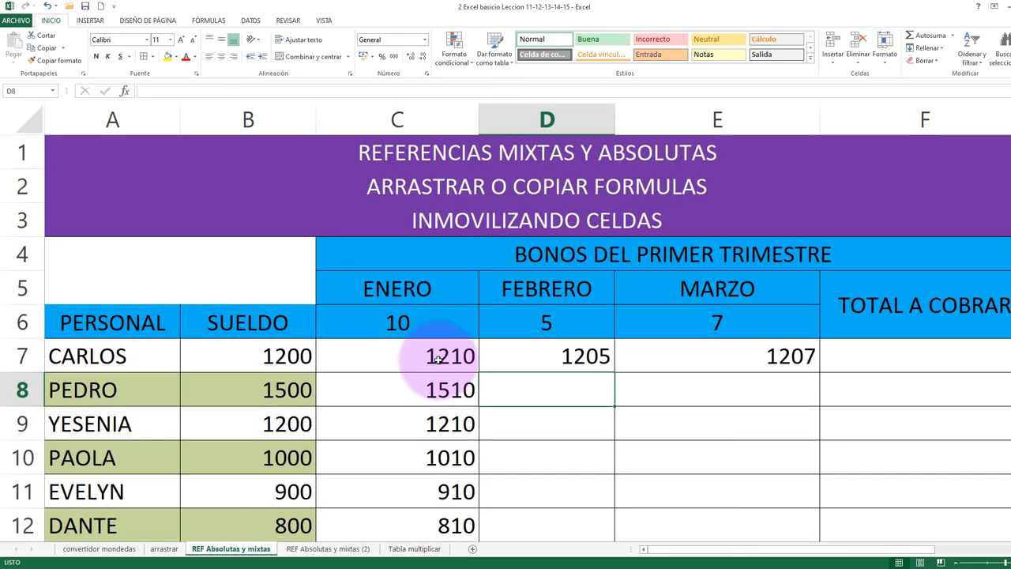
{"action": "left_click", "coordinate": [442, 356]}
{"action": "left_click", "coordinate": [505, 362]}
{"action": "left_click", "coordinate": [542, 395]}
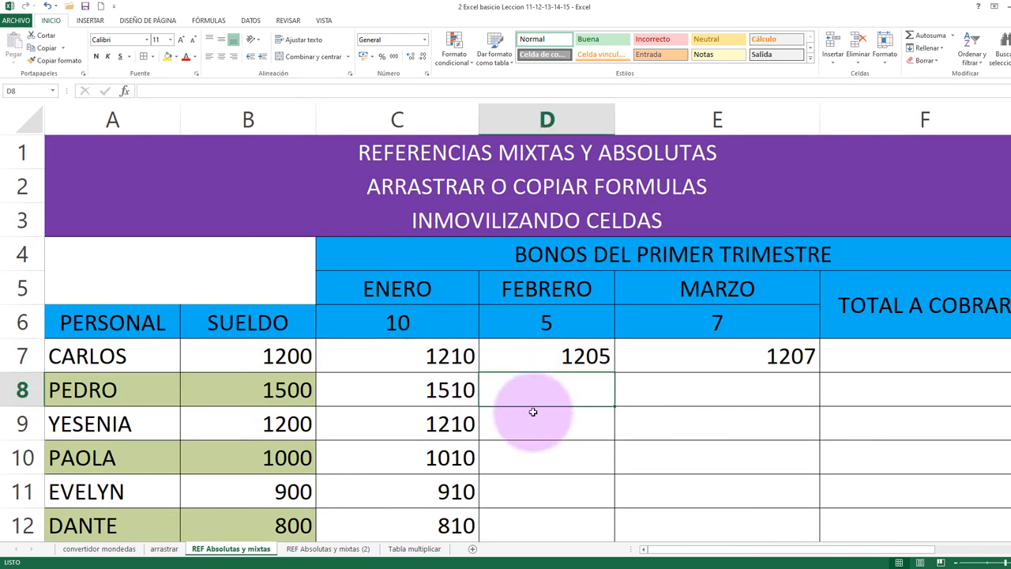
{"action": "scroll", "coordinate": [534, 409], "scroll_direction": "down", "scroll_amount": 1}
{"action": "scroll", "coordinate": [548, 401], "scroll_direction": "up", "scroll_amount": 1}
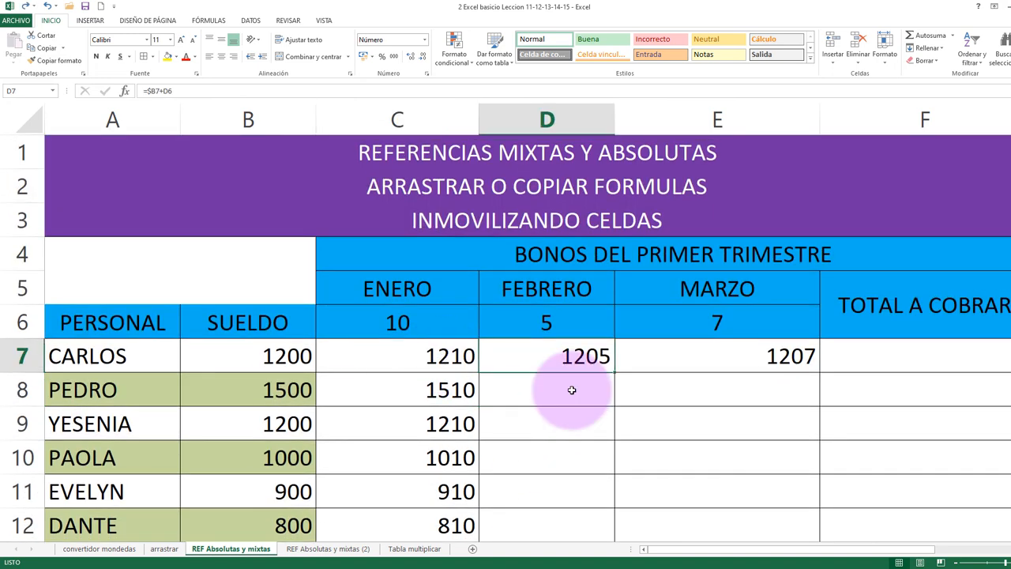
{"action": "left_click_drag", "start_coordinate": [435, 357], "coordinate": [707, 356]}
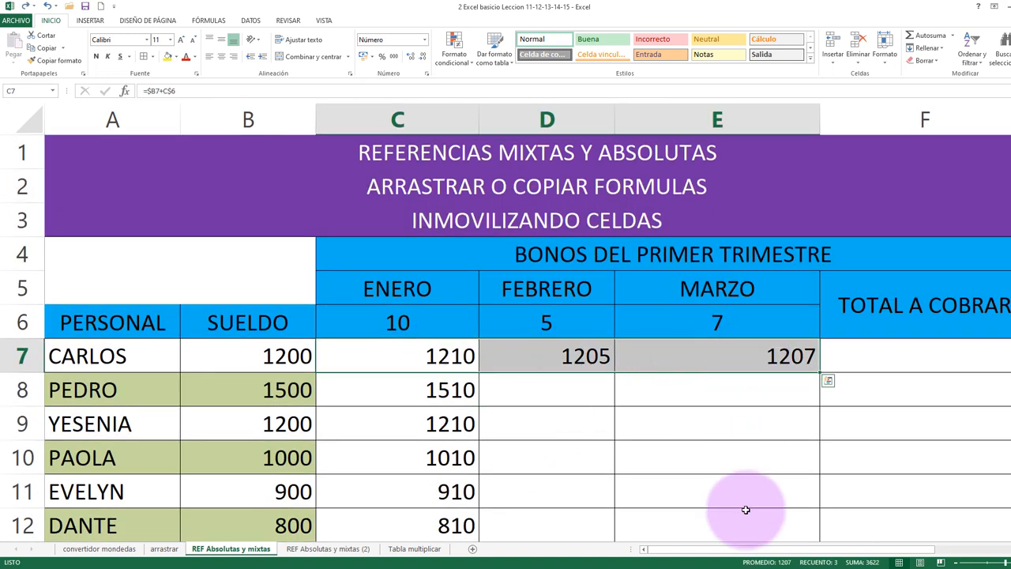
{"action": "scroll", "coordinate": [714, 438], "scroll_direction": "down", "scroll_amount": 1}
{"action": "scroll", "coordinate": [708, 413], "scroll_direction": "up", "scroll_amount": 1}
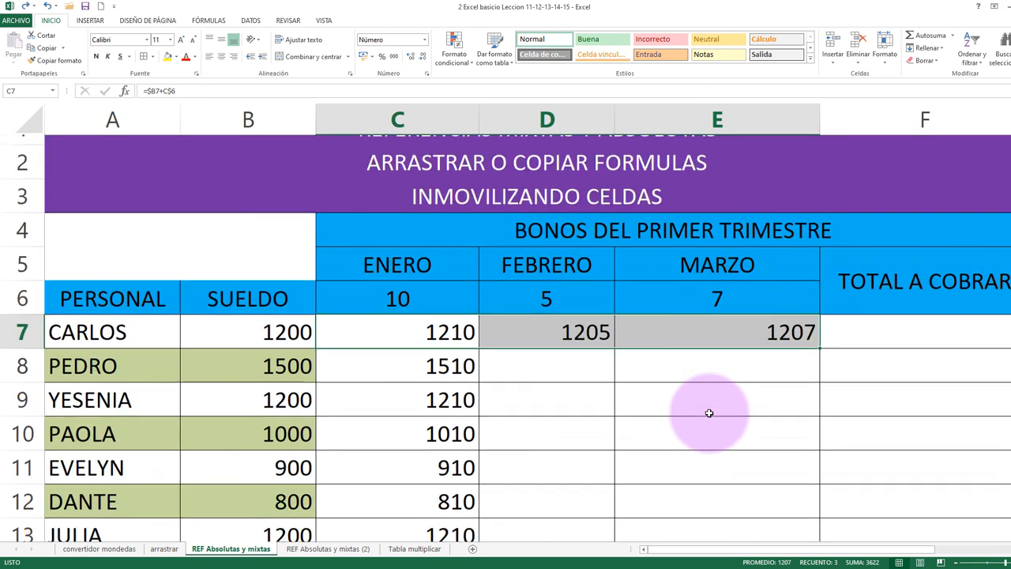
- Check the references of the February formula in D7 and clear the old formulas from D7:E7
{"action": "double_click", "coordinate": [515, 357]}
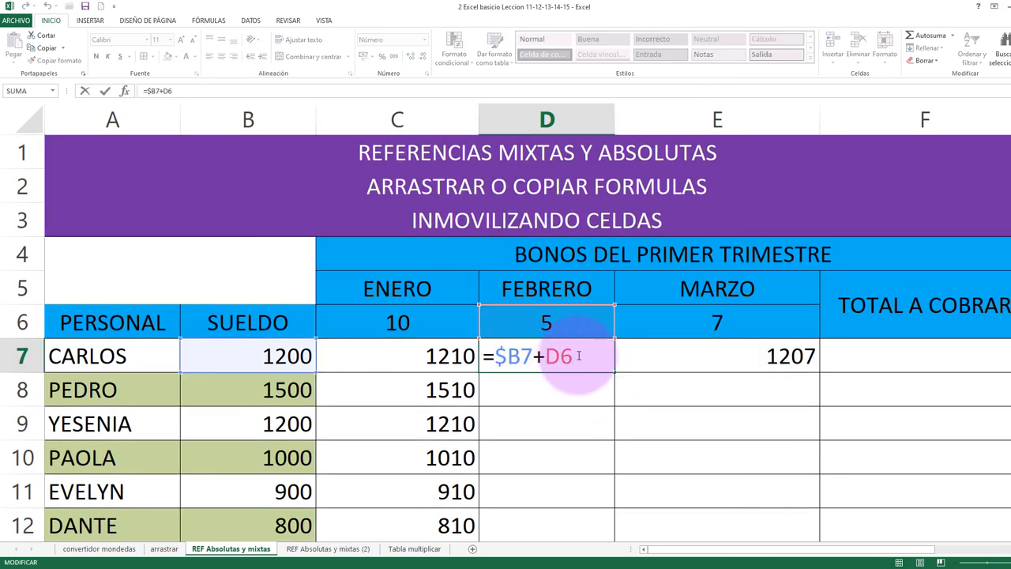
{"action": "double_click", "coordinate": [556, 357]}
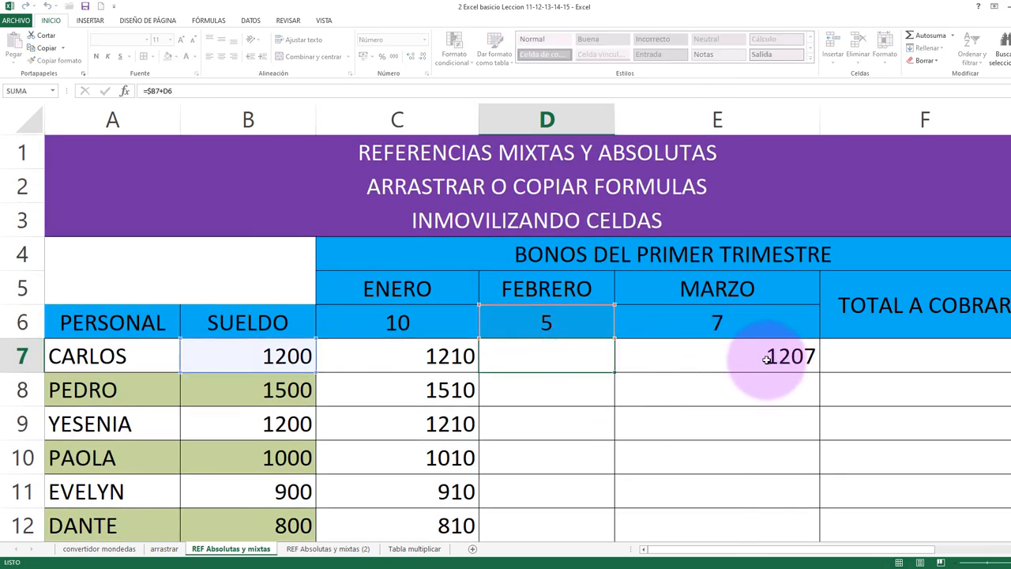
{"action": "key", "text": "Escape"}
{"action": "left_click_drag", "start_coordinate": [587, 361], "coordinate": [679, 360]}
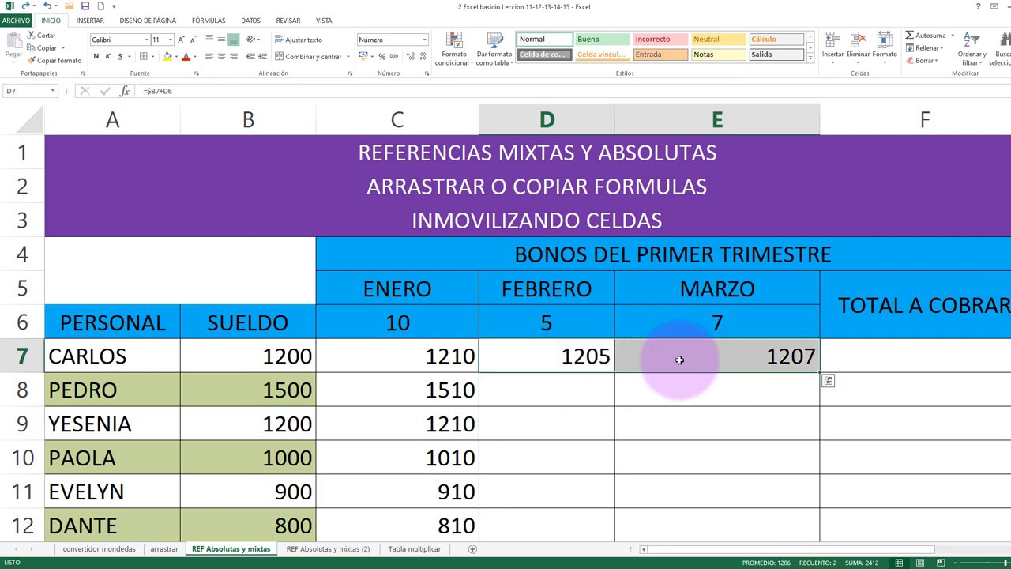
- Review the mixed references of the C7 formula =$B7+C$6 and copy it across to D7:E7
{"action": "double_click", "coordinate": [442, 357]}
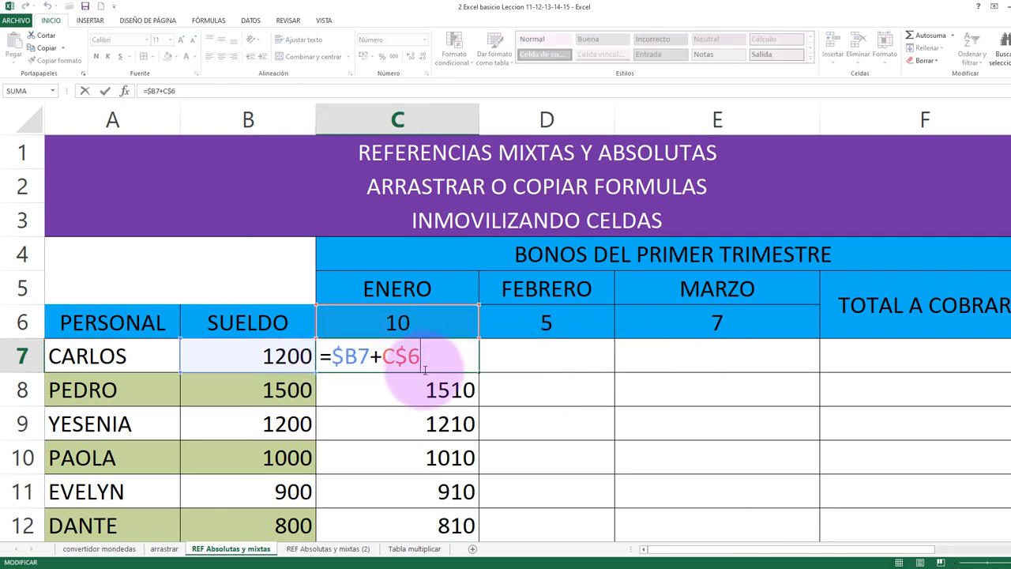
{"action": "key", "text": "Return"}
{"action": "left_click", "coordinate": [418, 355]}
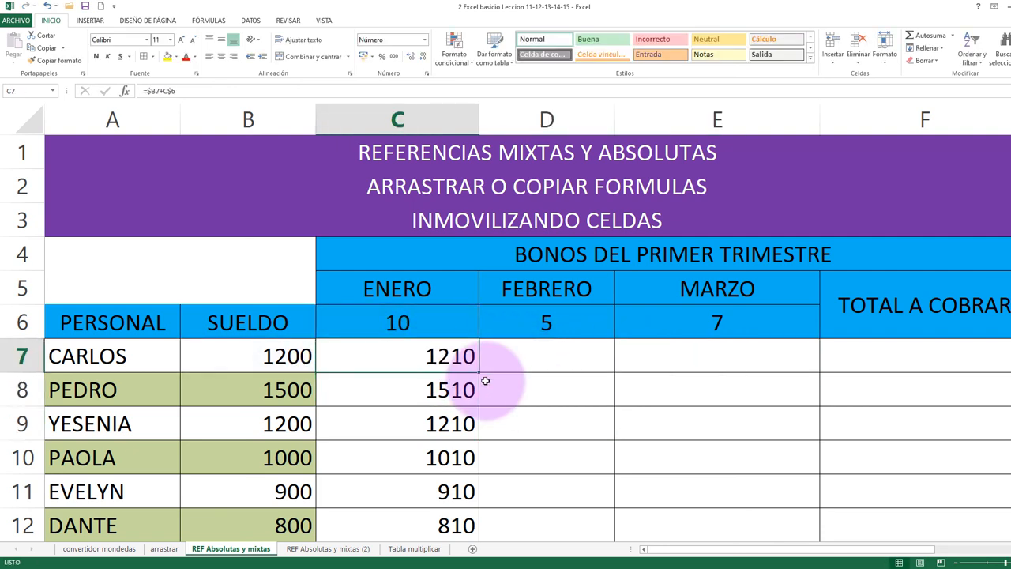
{"action": "left_click_drag", "start_coordinate": [480, 372], "coordinate": [734, 372]}
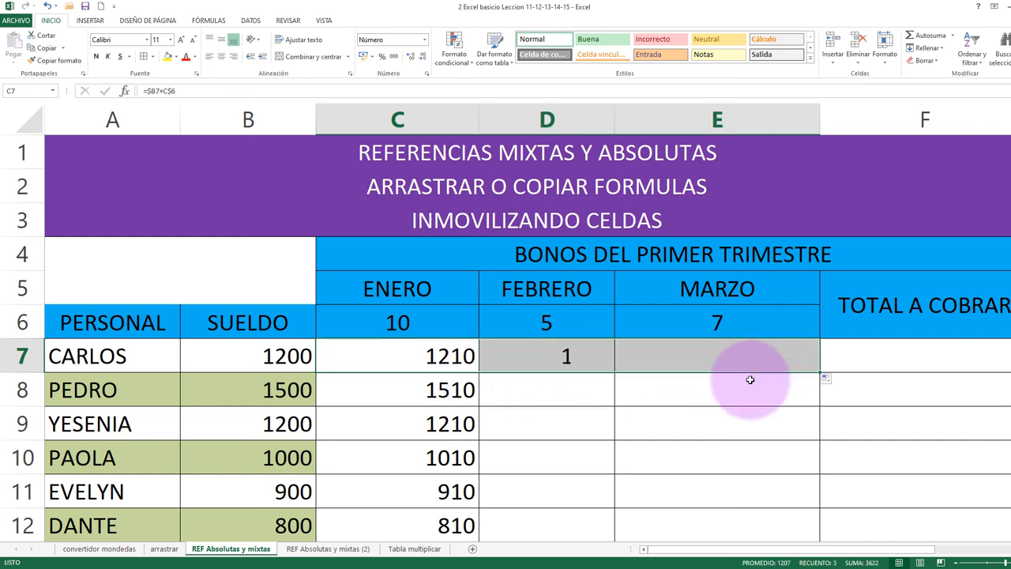
{"action": "left_click", "coordinate": [718, 386]}
- Fill the row 7 formulas in C7:E7 down through row 13 for all employees
{"action": "left_click_drag", "start_coordinate": [401, 353], "coordinate": [715, 359]}
{"action": "scroll", "coordinate": [719, 393], "scroll_direction": "down", "scroll_amount": 1}
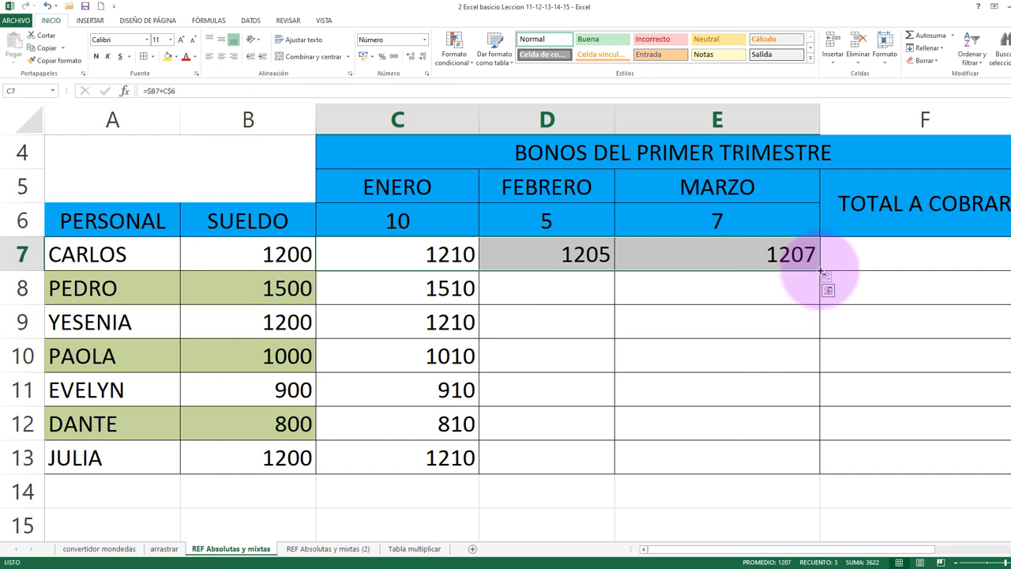
{"action": "left_click_drag", "start_coordinate": [821, 271], "coordinate": [797, 474]}
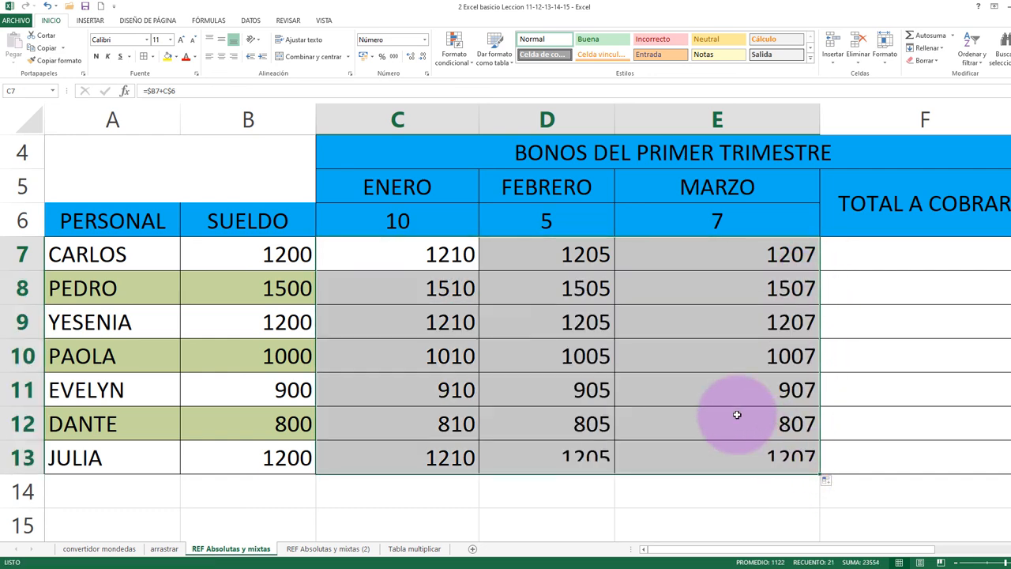
{"action": "scroll", "coordinate": [702, 391], "scroll_direction": "up", "scroll_amount": 1}
{"action": "scroll", "coordinate": [700, 406], "scroll_direction": "down", "scroll_amount": 1}
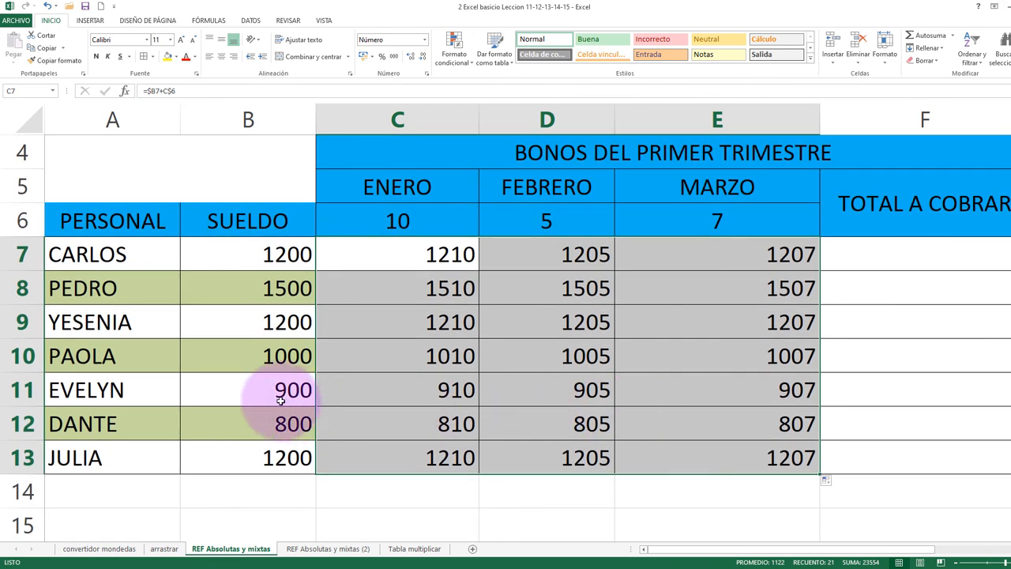
- Check the copied formulas in D11 and E9 against their salaries in column B and the bonuses in row 6
{"action": "left_click", "coordinate": [280, 400]}
{"action": "left_click", "coordinate": [560, 218]}
{"action": "left_click", "coordinate": [555, 388]}
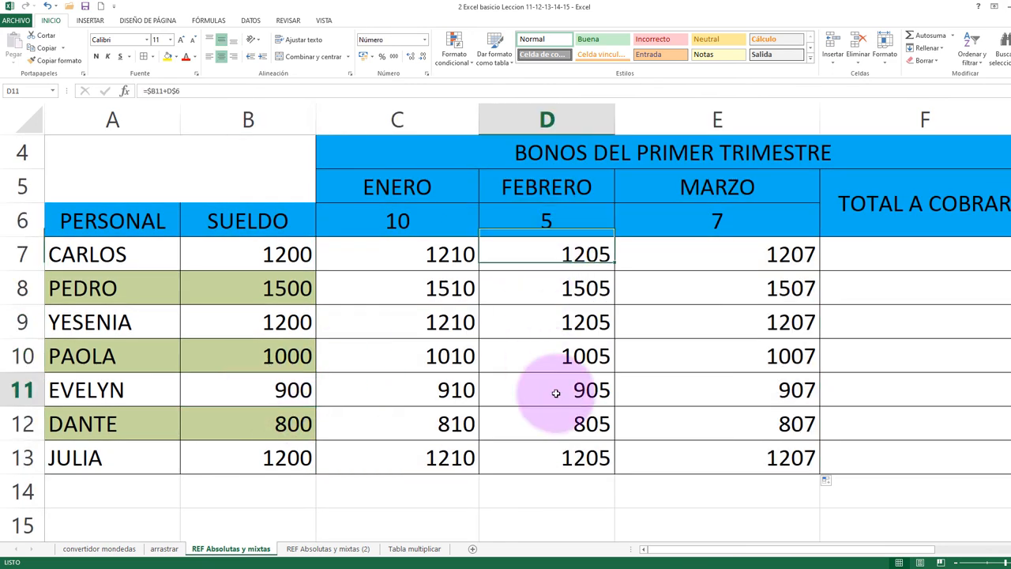
{"action": "left_click", "coordinate": [265, 335]}
{"action": "left_click", "coordinate": [722, 220]}
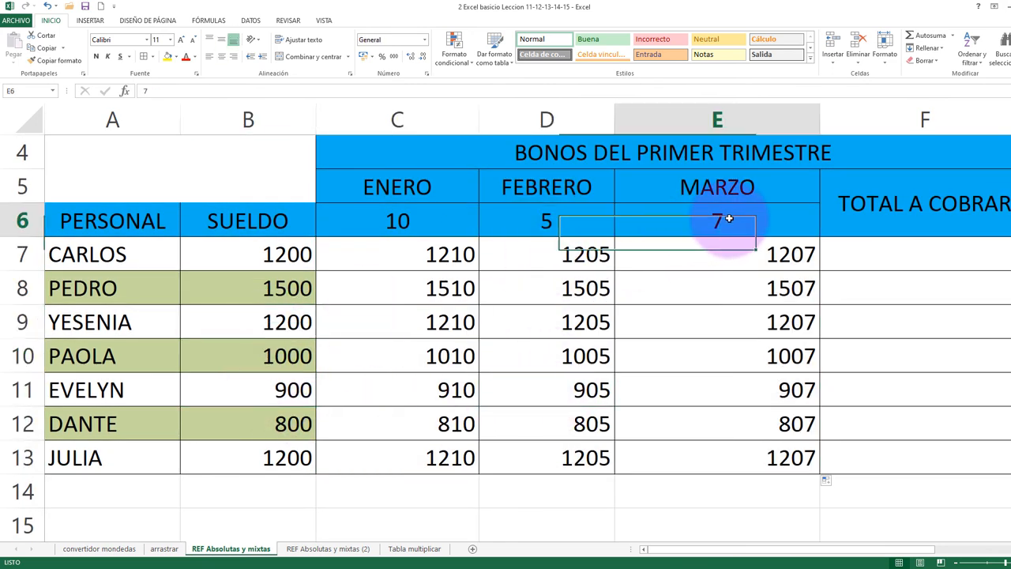
{"action": "left_click", "coordinate": [742, 322]}
{"action": "scroll", "coordinate": [760, 435], "scroll_direction": "down", "scroll_amount": 1}
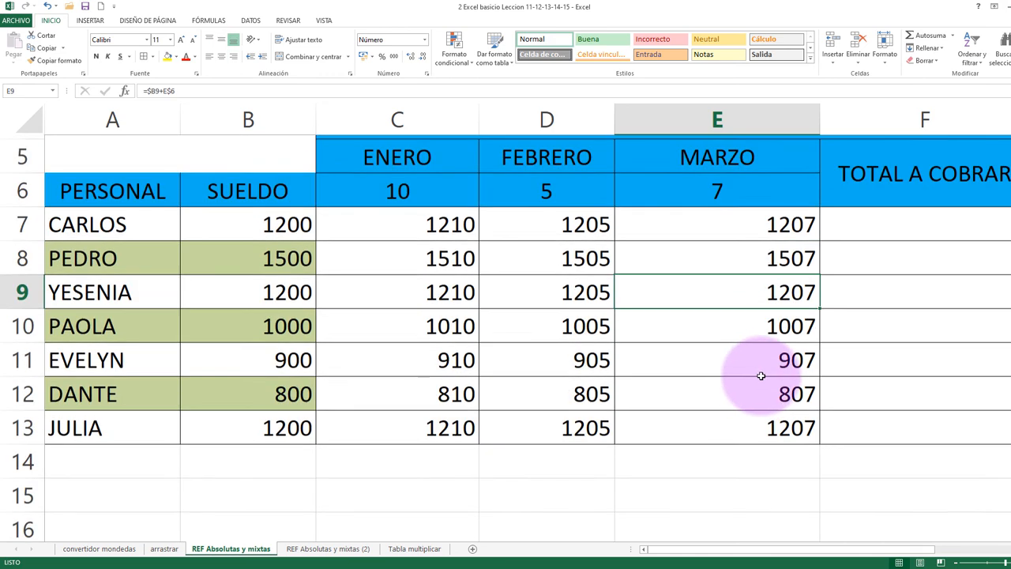
{"action": "scroll", "coordinate": [805, 347], "scroll_direction": "up", "scroll_amount": 1}
- Total the first employee's three months in F7 with the formula =SUMA(C7:E7)
{"action": "left_click", "coordinate": [852, 259]}
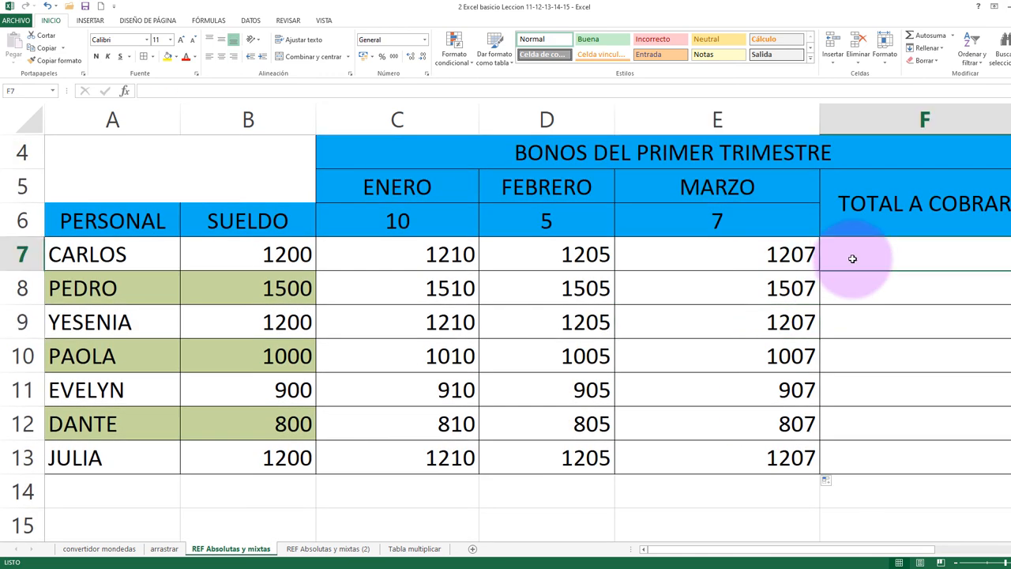
{"action": "type", "text": "=SUMA"}
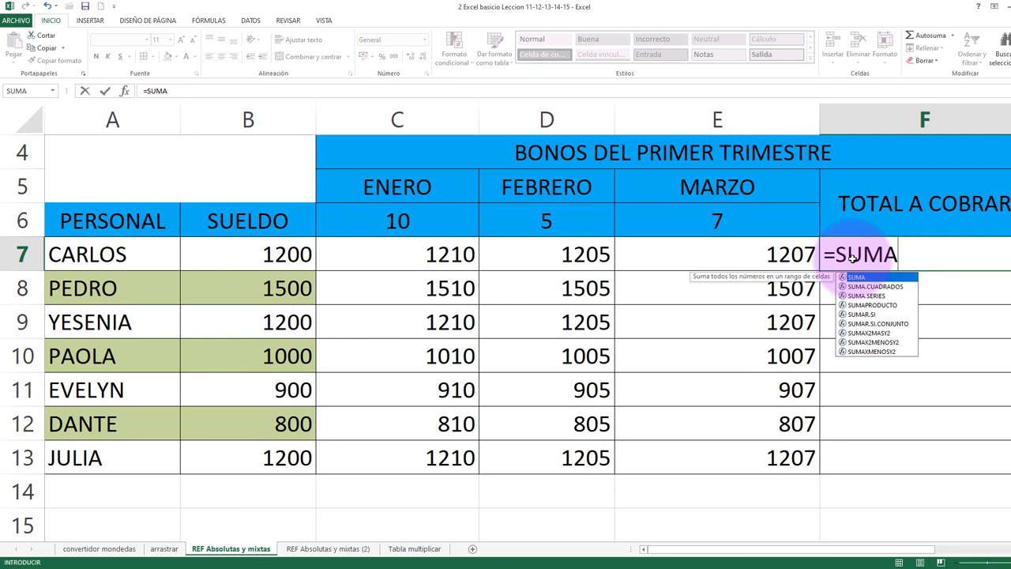
{"action": "type", "text": "("}
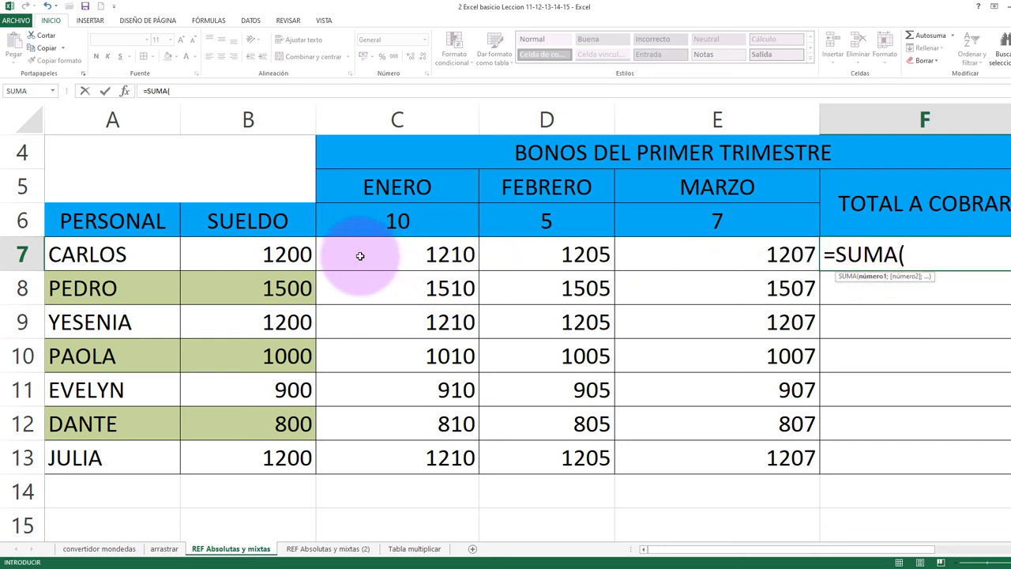
{"action": "left_click_drag", "start_coordinate": [362, 256], "coordinate": [683, 262]}
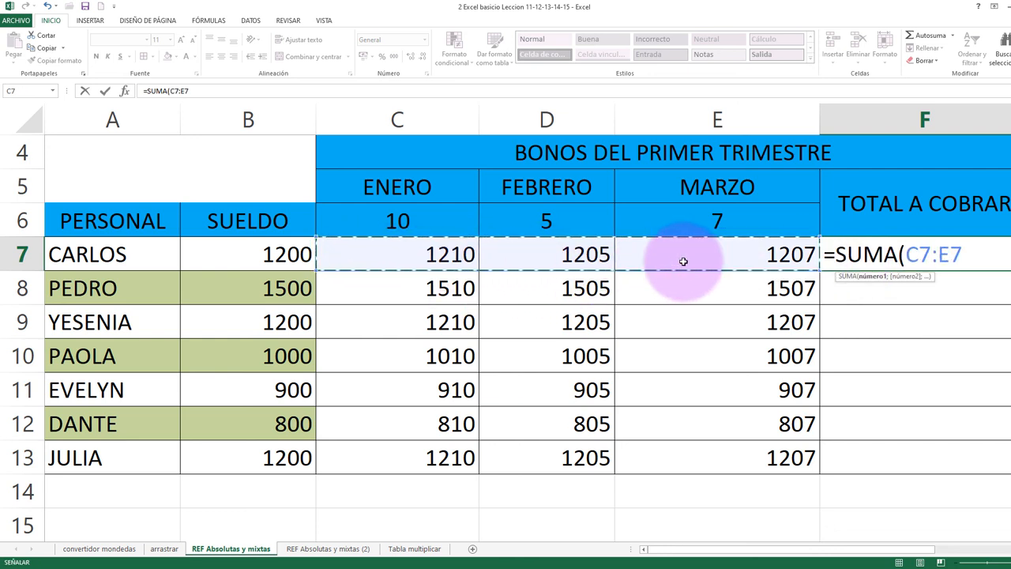
{"action": "type", "text": ")"}
{"action": "key", "text": "Return"}
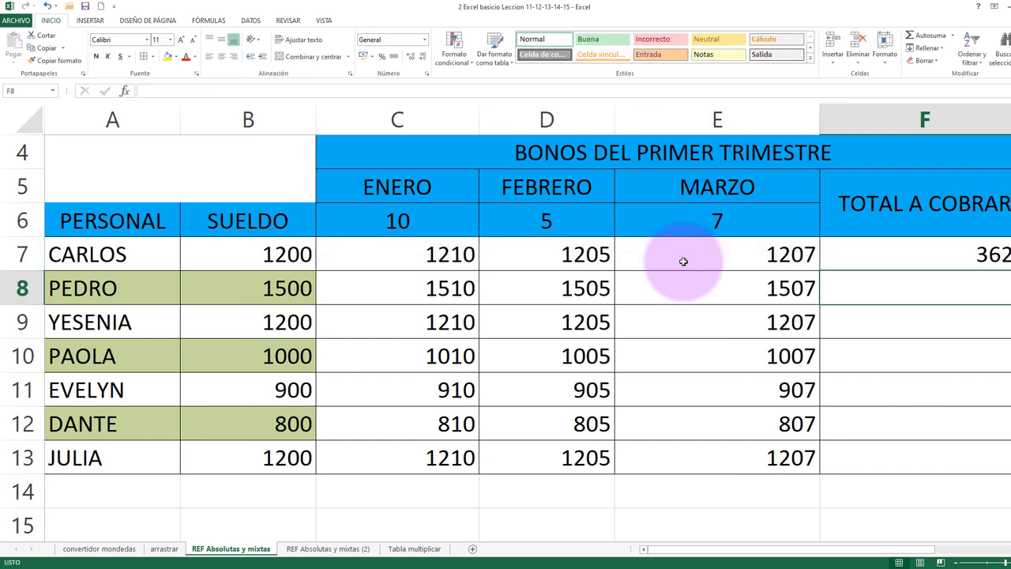
- Copy the total formula from F7 down to F13 for the remaining employees
{"action": "left_click", "coordinate": [917, 252]}
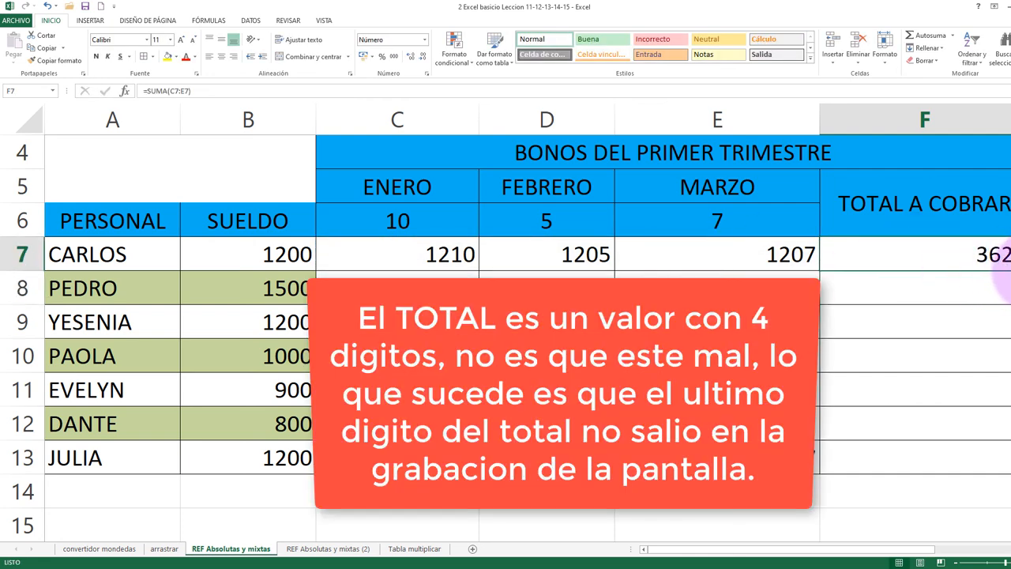
{"action": "double_click", "coordinate": [1009, 270]}
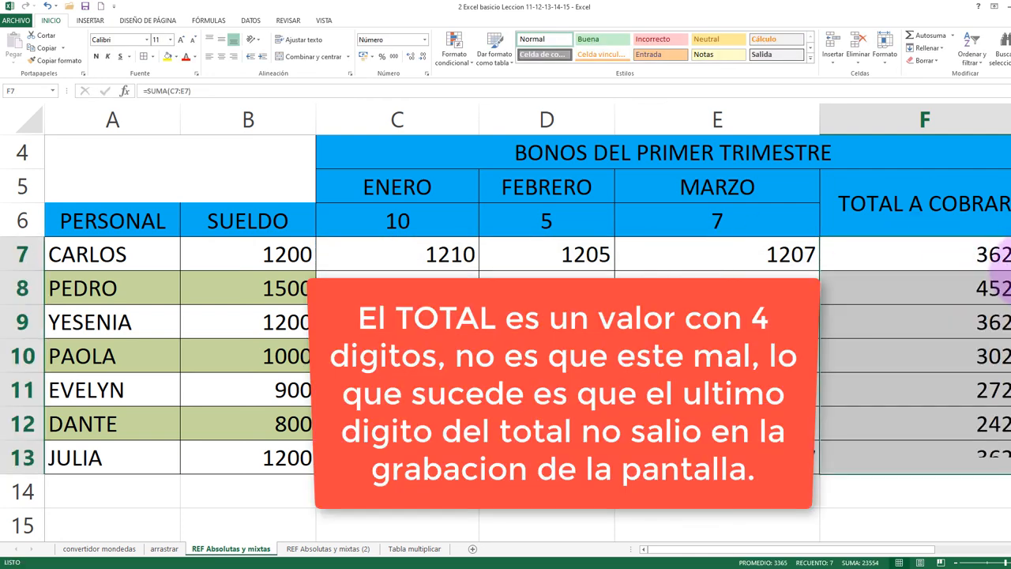
{"action": "left_click", "coordinate": [891, 334]}
{"action": "left_click", "coordinate": [910, 259]}
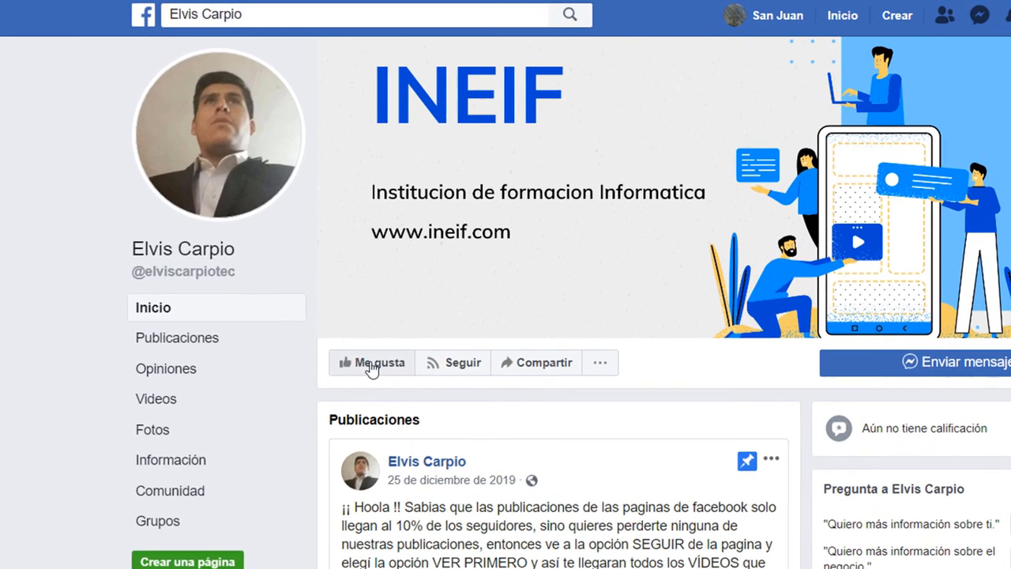
- Switch to the INEIF Facebook page, like it and set its news feed preference to Ver primero
{"action": "left_click", "coordinate": [372, 362]}
{"action": "left_click", "coordinate": [509, 371]}
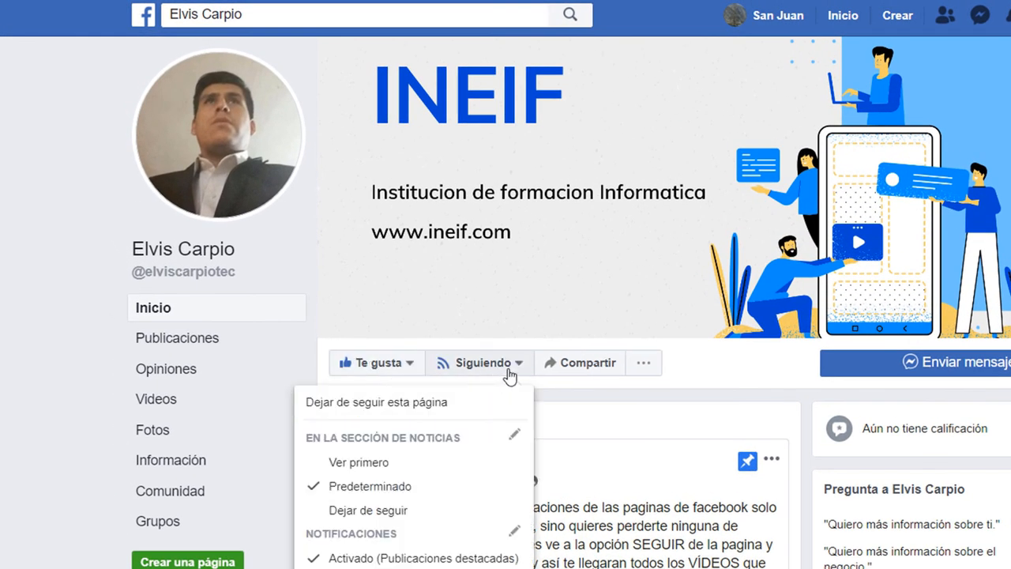
{"action": "left_click", "coordinate": [490, 463]}
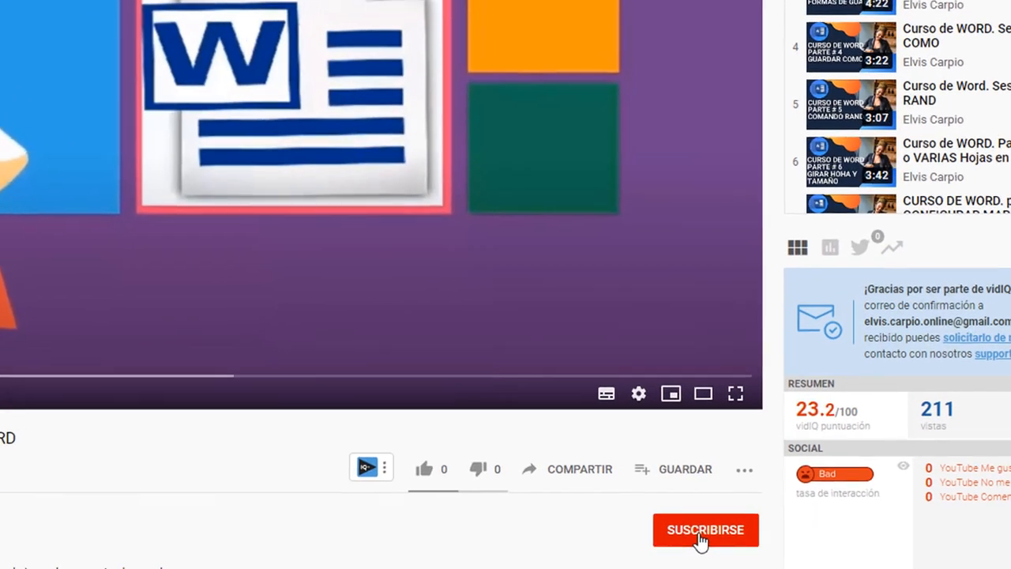
- Switch to YouTube, subscribe to the Word course's channel and set its notifications to Todas
{"action": "left_click", "coordinate": [782, 547]}
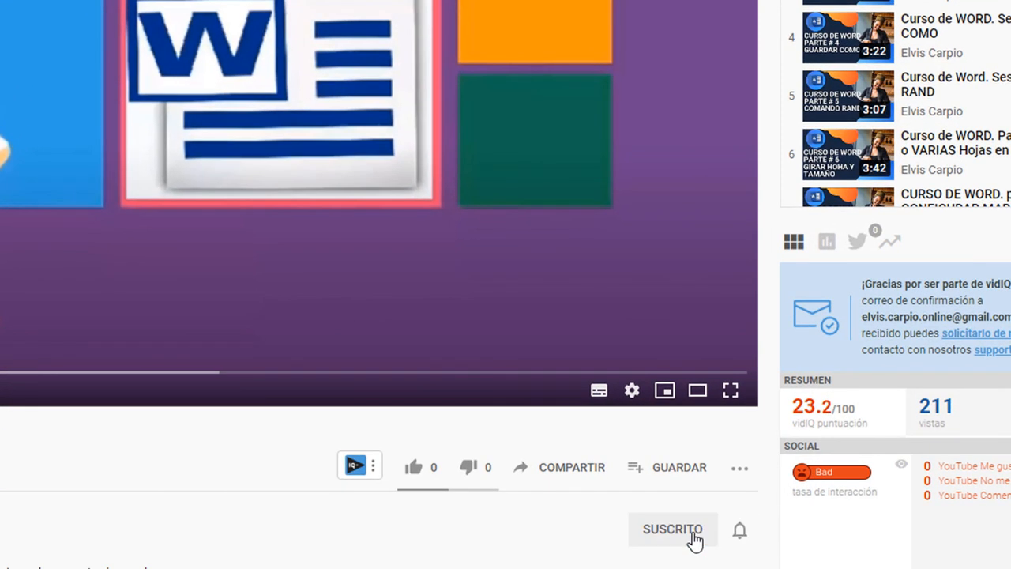
{"action": "left_click", "coordinate": [740, 532]}
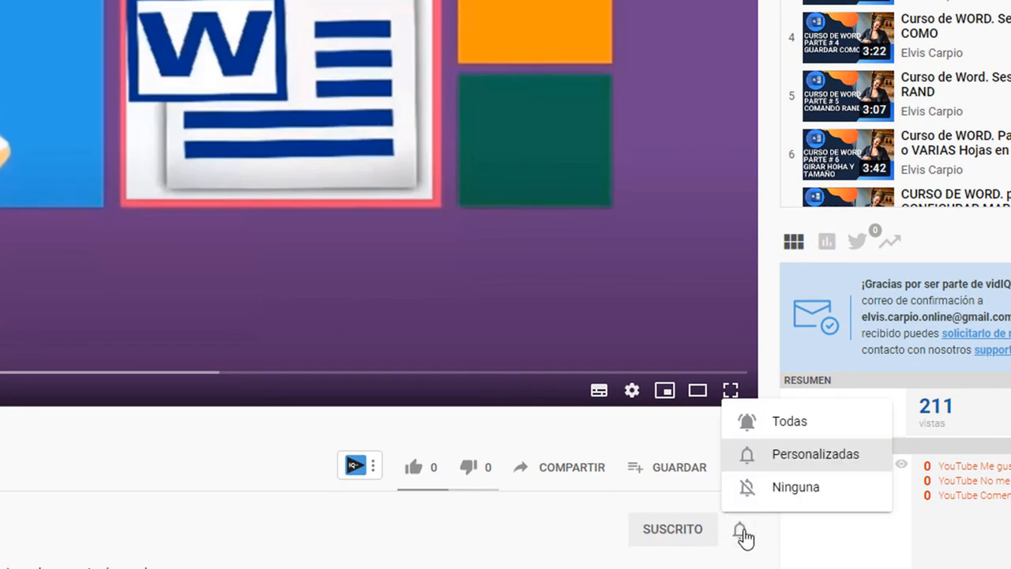
{"action": "left_click", "coordinate": [776, 425]}
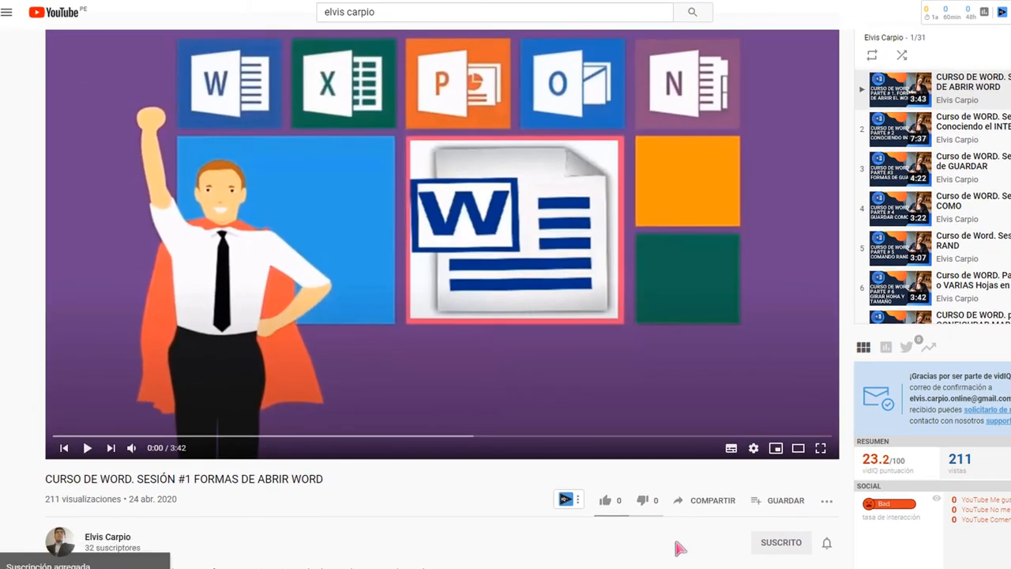